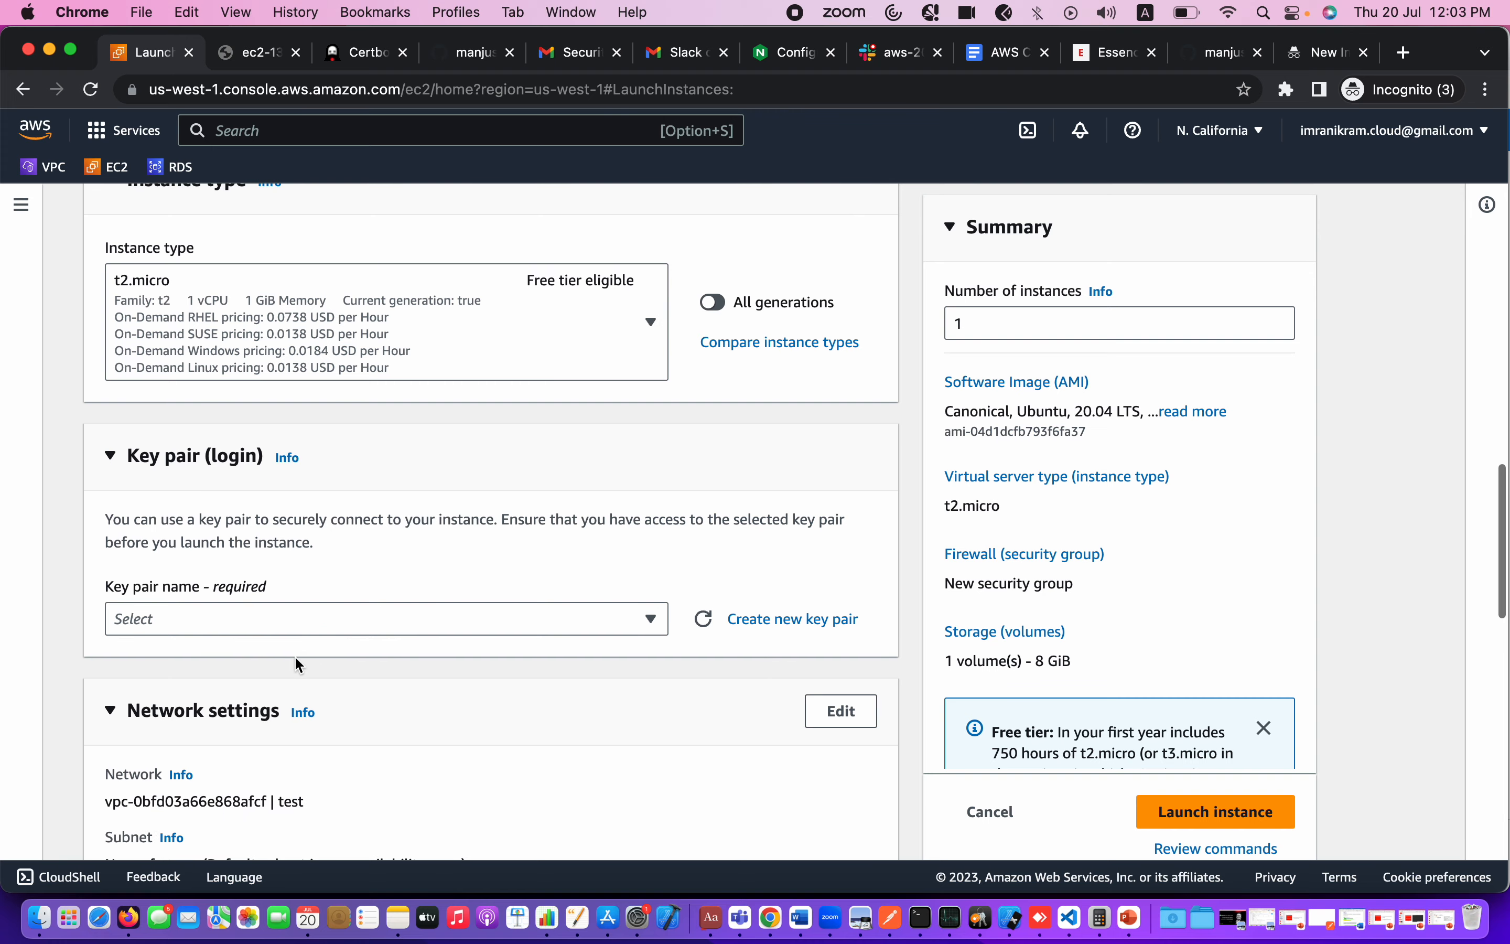
Step: Select the existing RSA key pair whose name ends in "-update" and launch the t2.micro instance with default network and storage settings
{"action": "scroll", "coordinate": [256, 773], "scroll_direction": "down", "scroll_amount": 5}
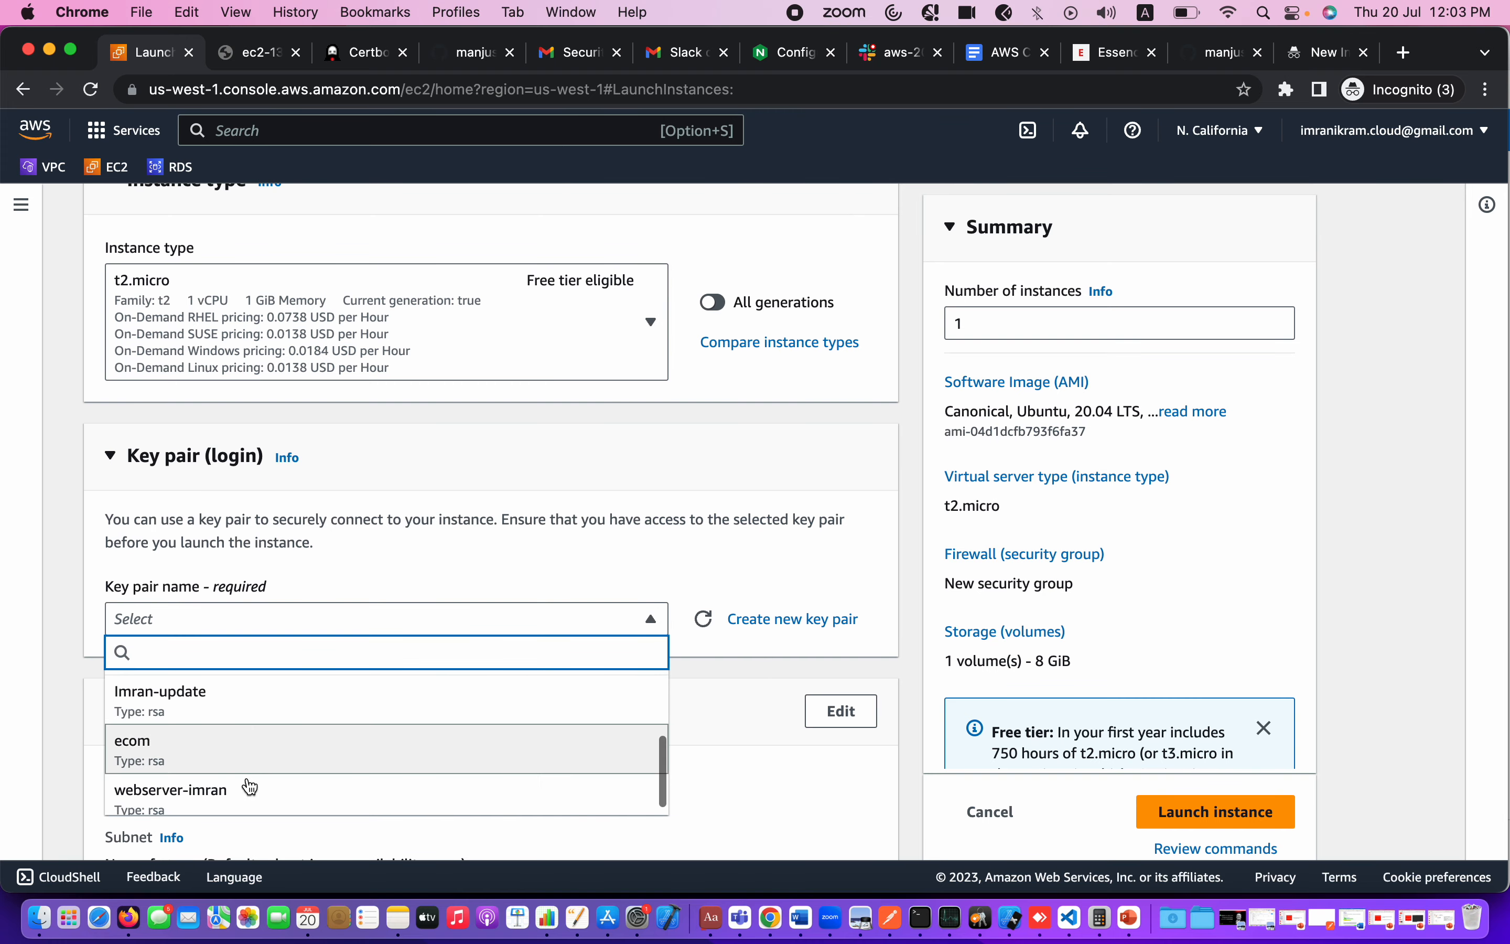
{"action": "left_click", "coordinate": [245, 712]}
{"action": "scroll", "coordinate": [409, 695], "scroll_direction": "down", "scroll_amount": 4}
{"action": "scroll", "coordinate": [409, 693], "scroll_direction": "down", "scroll_amount": 3}
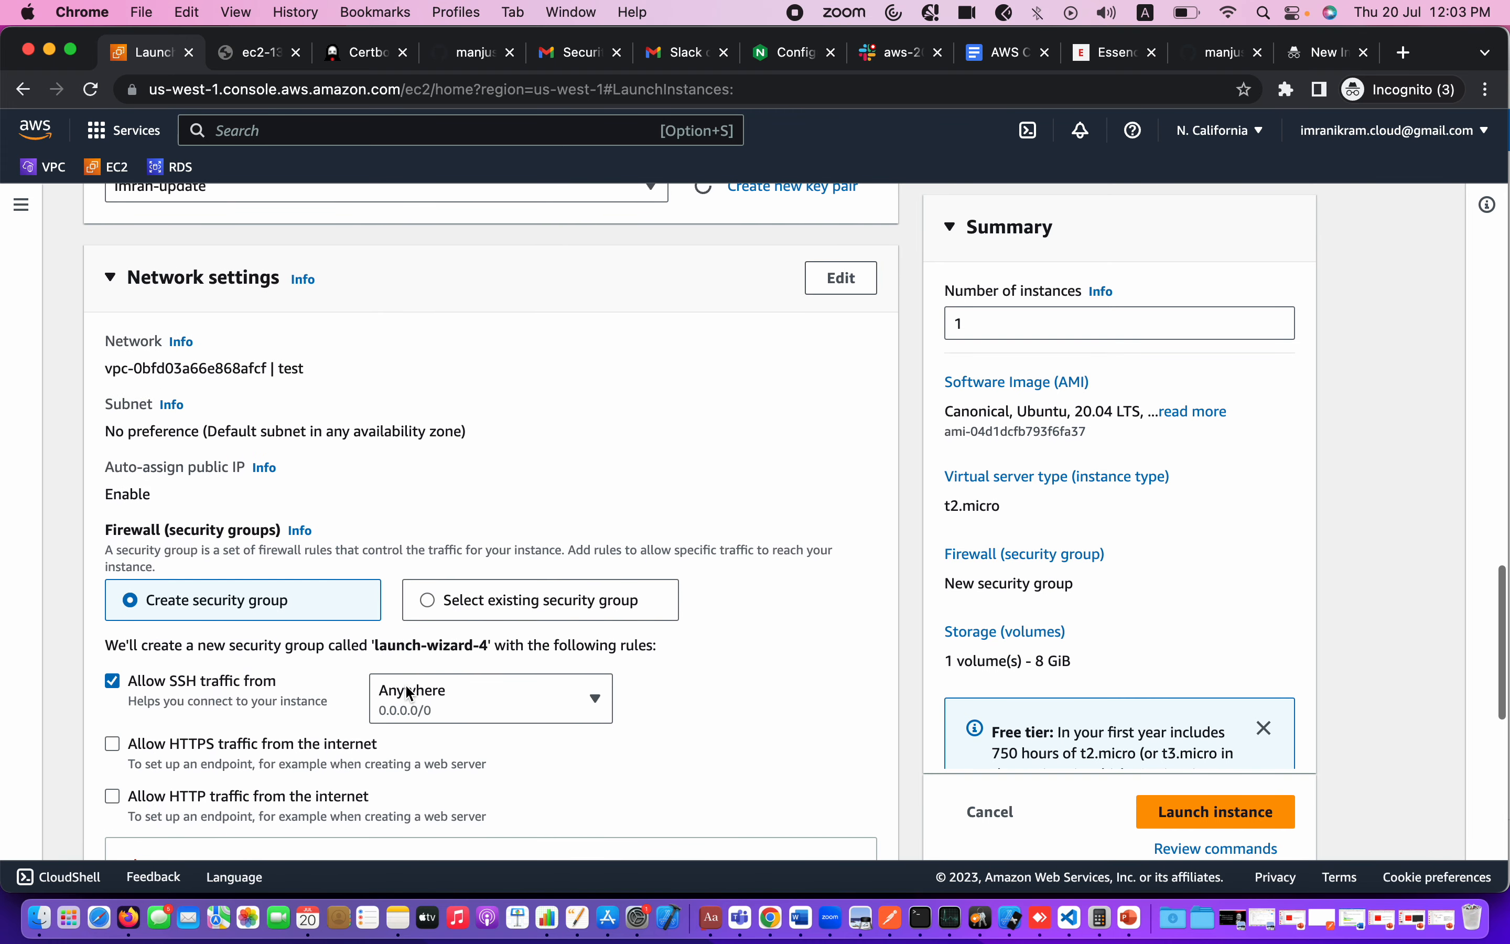
{"action": "scroll", "coordinate": [536, 572], "scroll_direction": "down", "scroll_amount": 3}
{"action": "scroll", "coordinate": [535, 573], "scroll_direction": "up", "scroll_amount": 4}
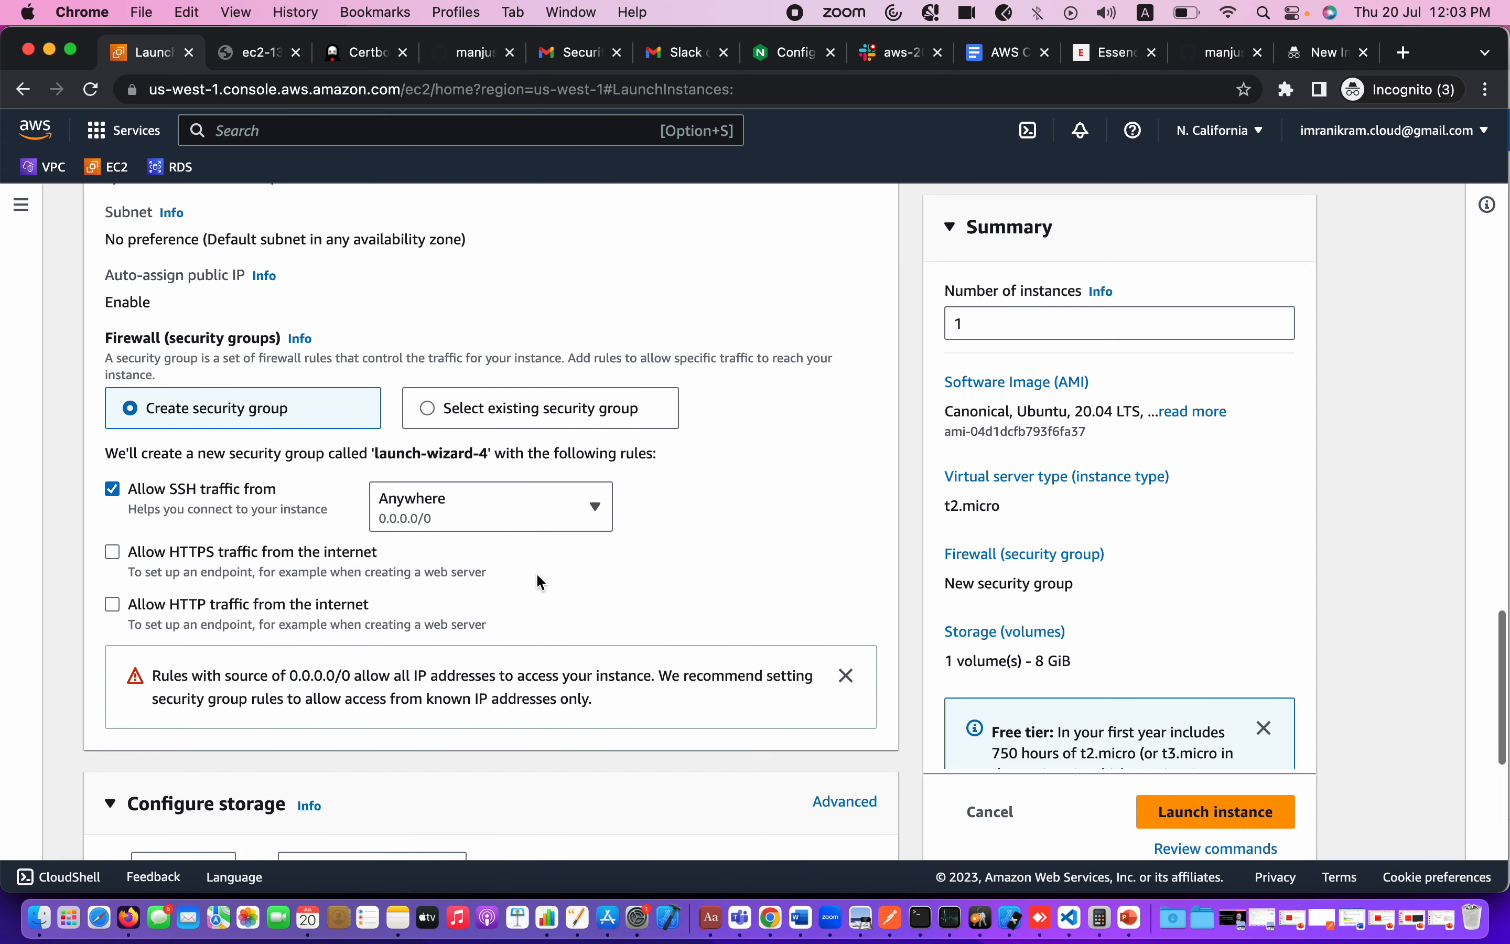
{"action": "scroll", "coordinate": [780, 514], "scroll_direction": "down", "scroll_amount": 4}
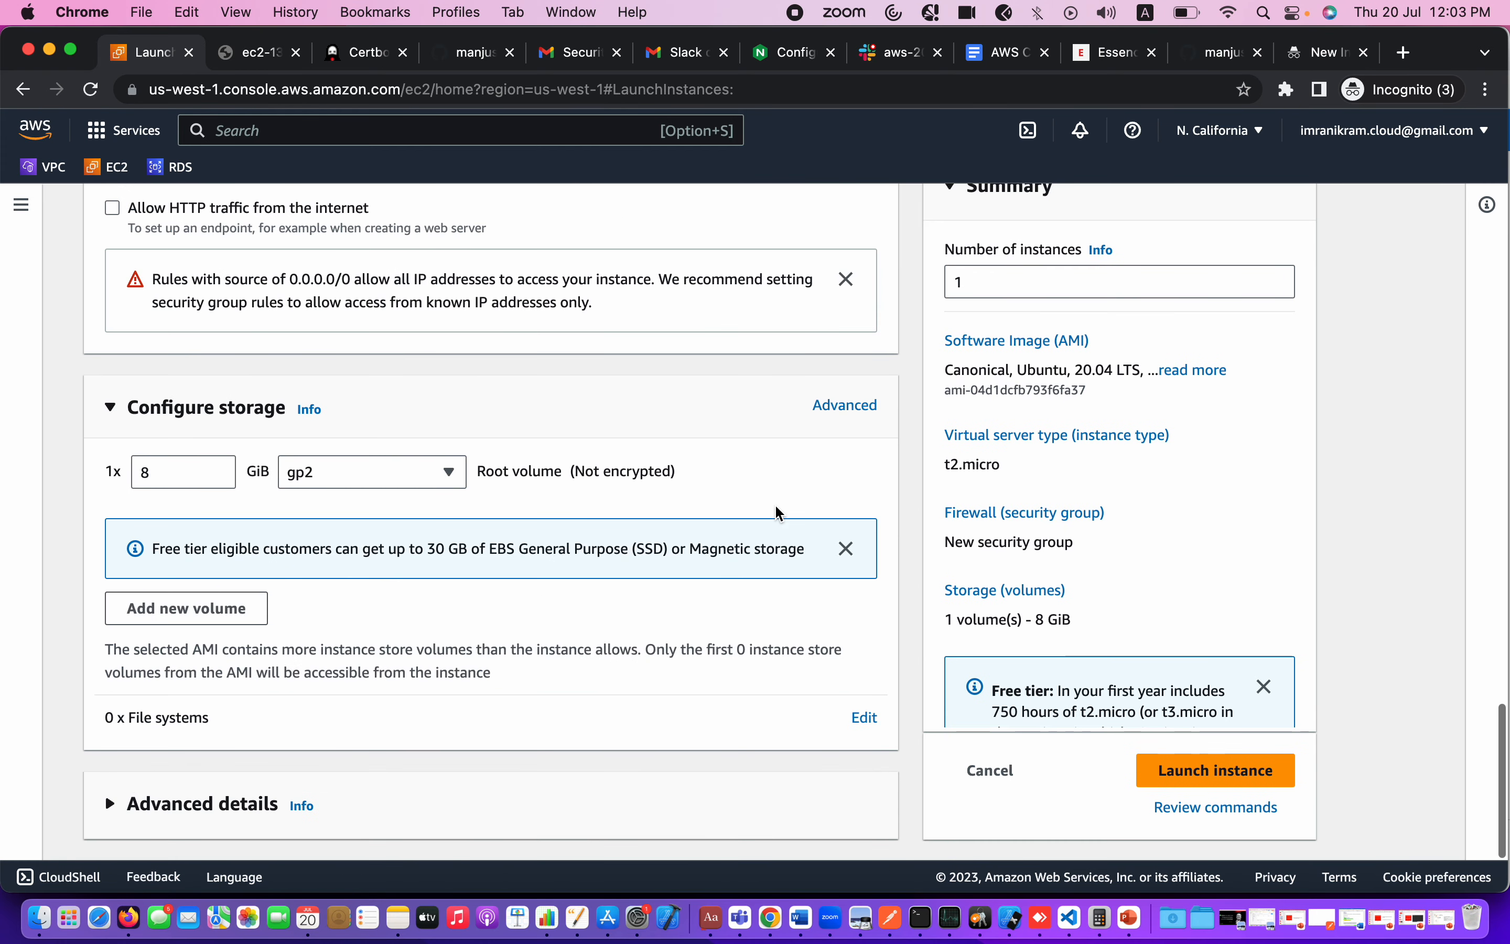
{"action": "left_click", "coordinate": [1218, 780]}
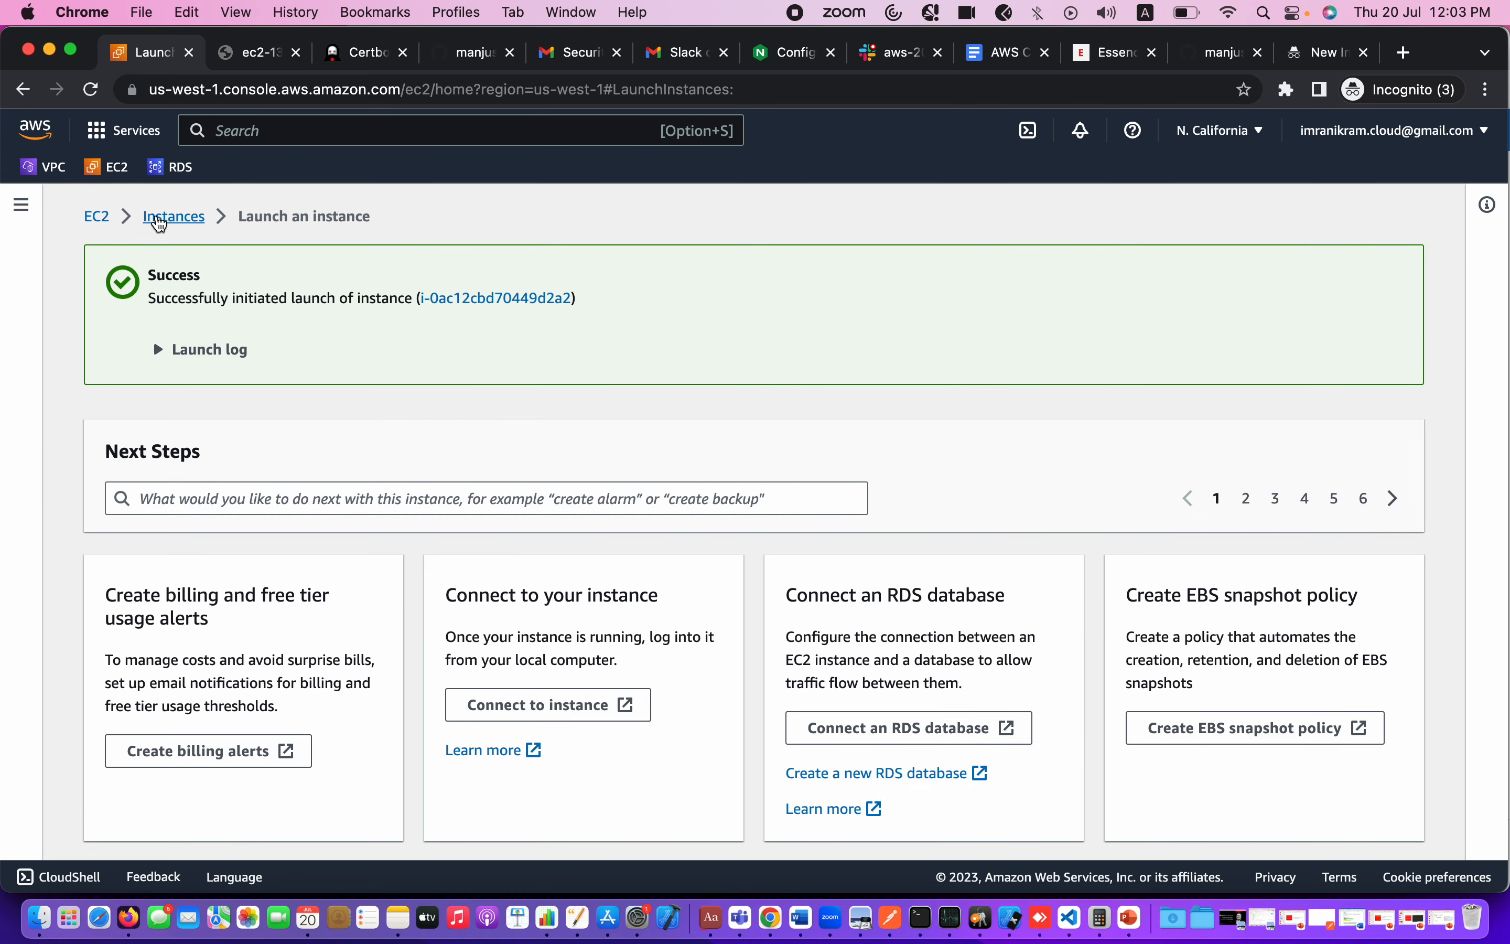
Step: Open the list of EC2 instances and refresh it
{"action": "left_click", "coordinate": [160, 219]}
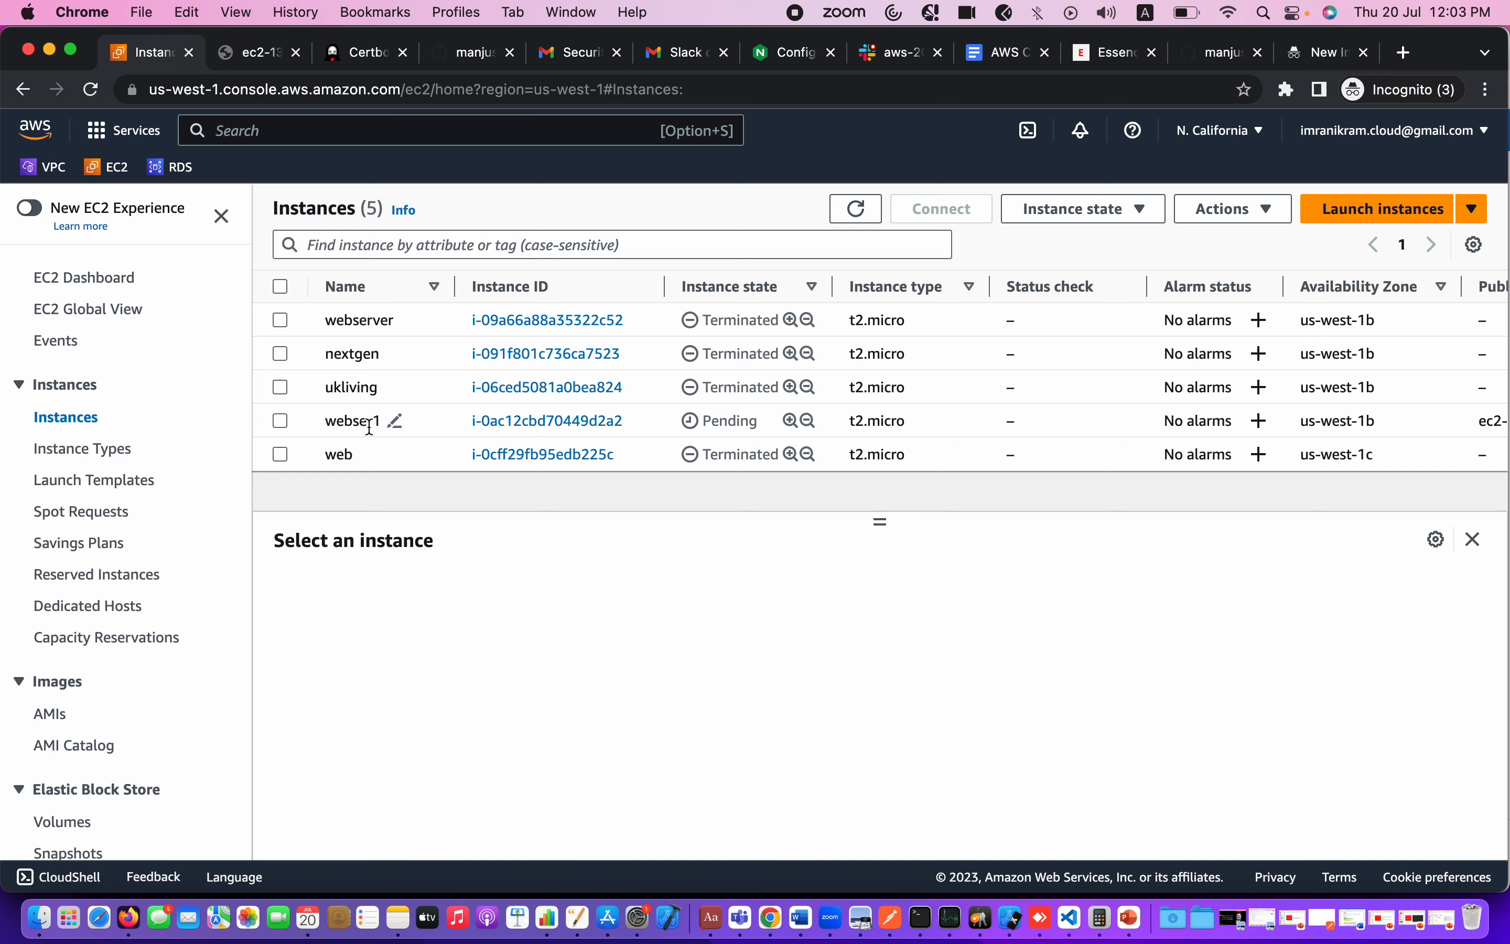
{"action": "left_click", "coordinate": [92, 91]}
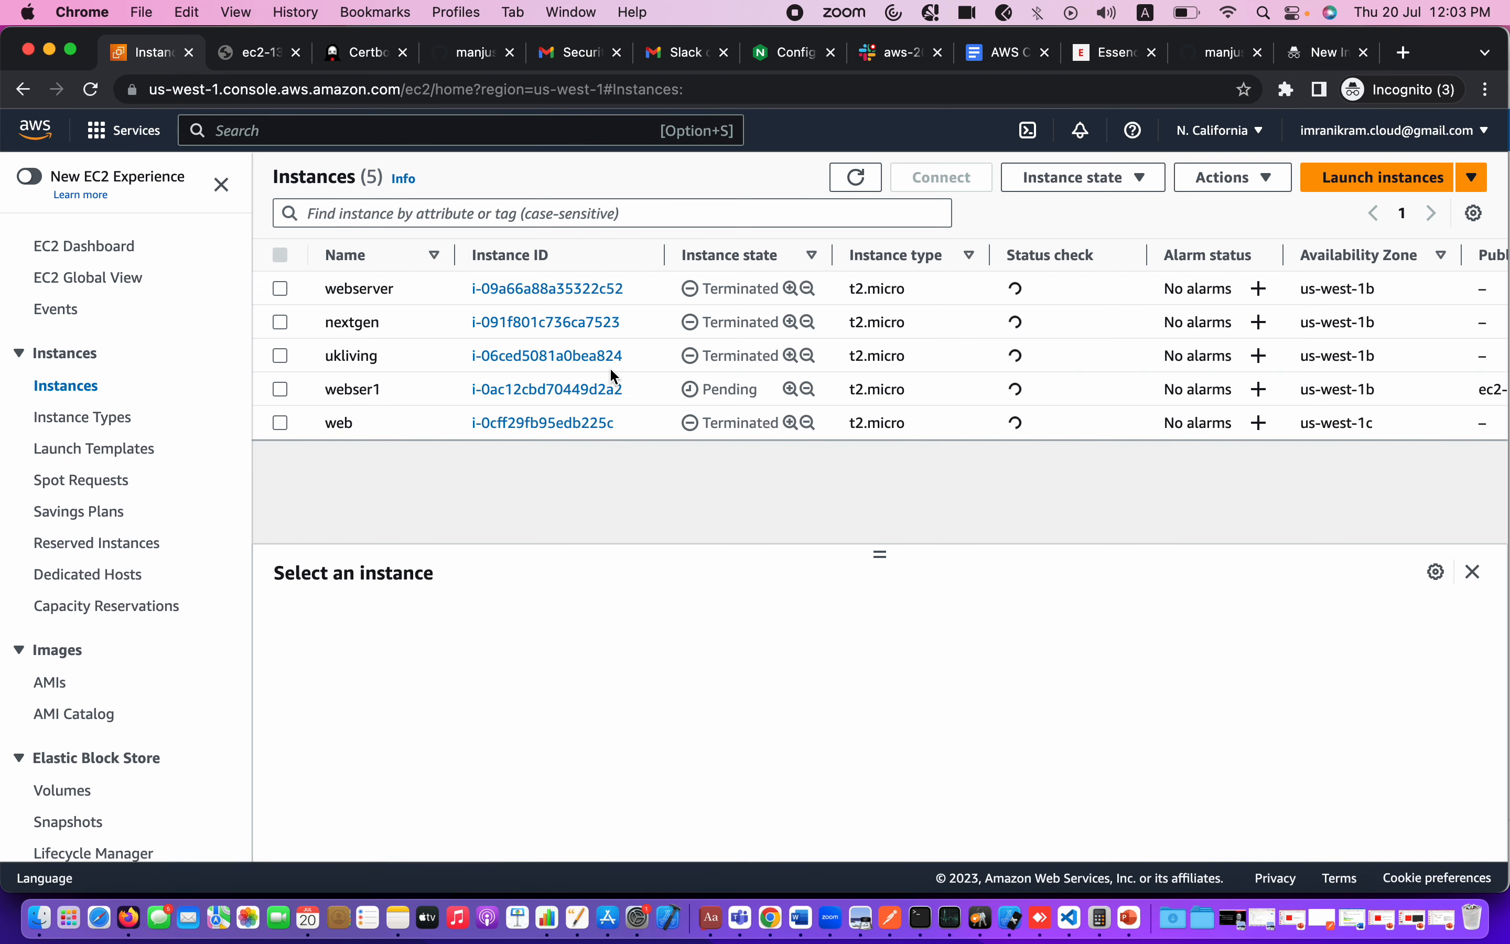
Step: Try to filter the terminated instances out of the instance list
{"action": "left_click", "coordinate": [807, 322]}
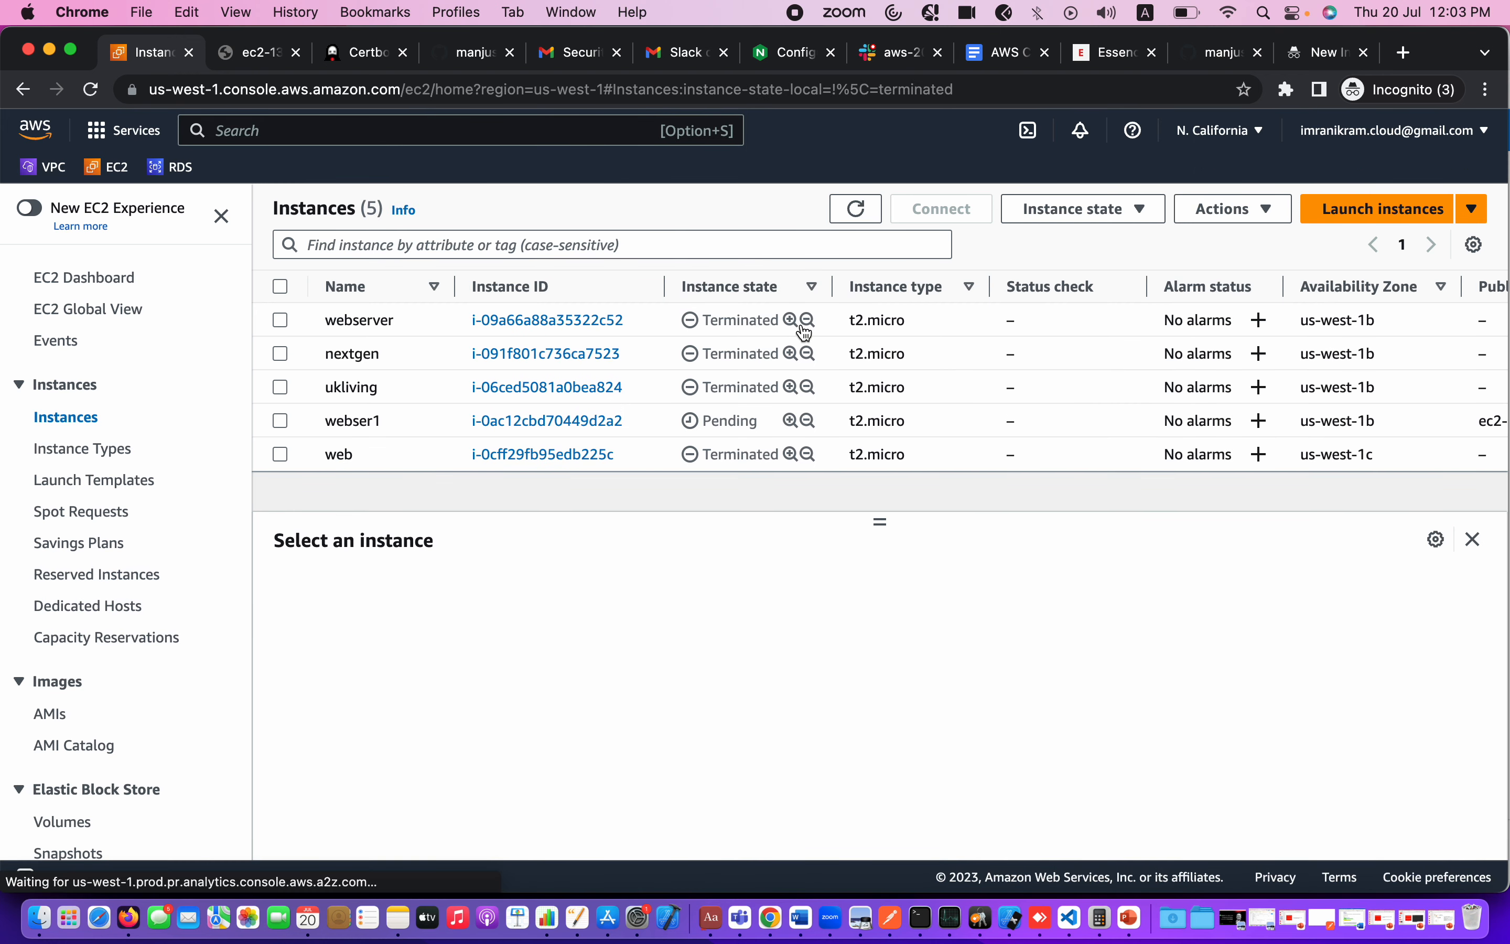
{"action": "left_click", "coordinate": [809, 370]}
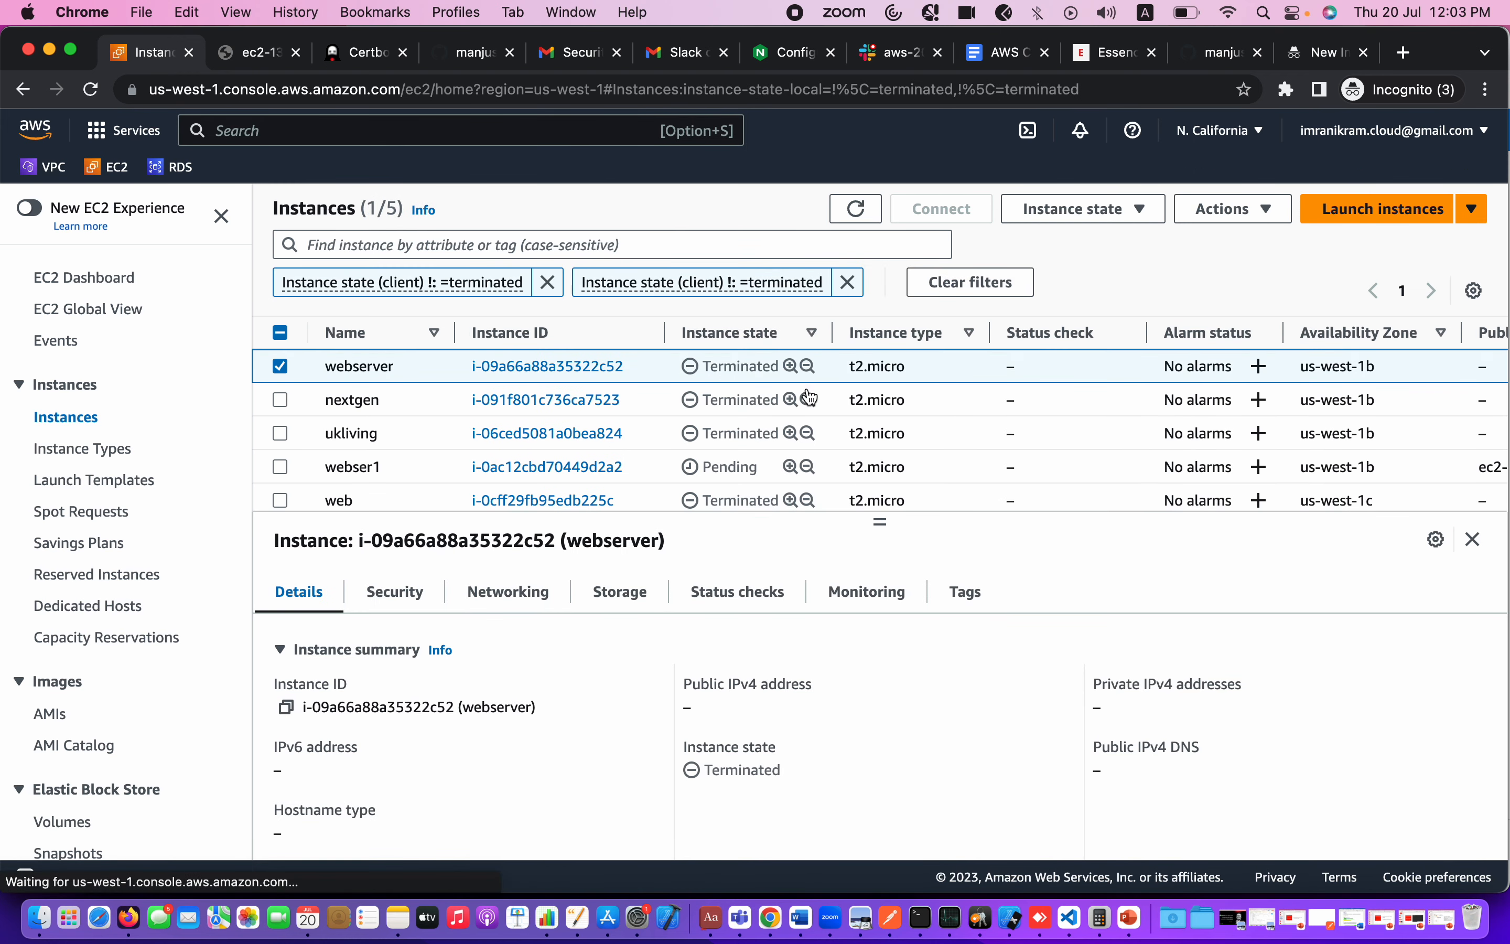
{"action": "left_click", "coordinate": [807, 400]}
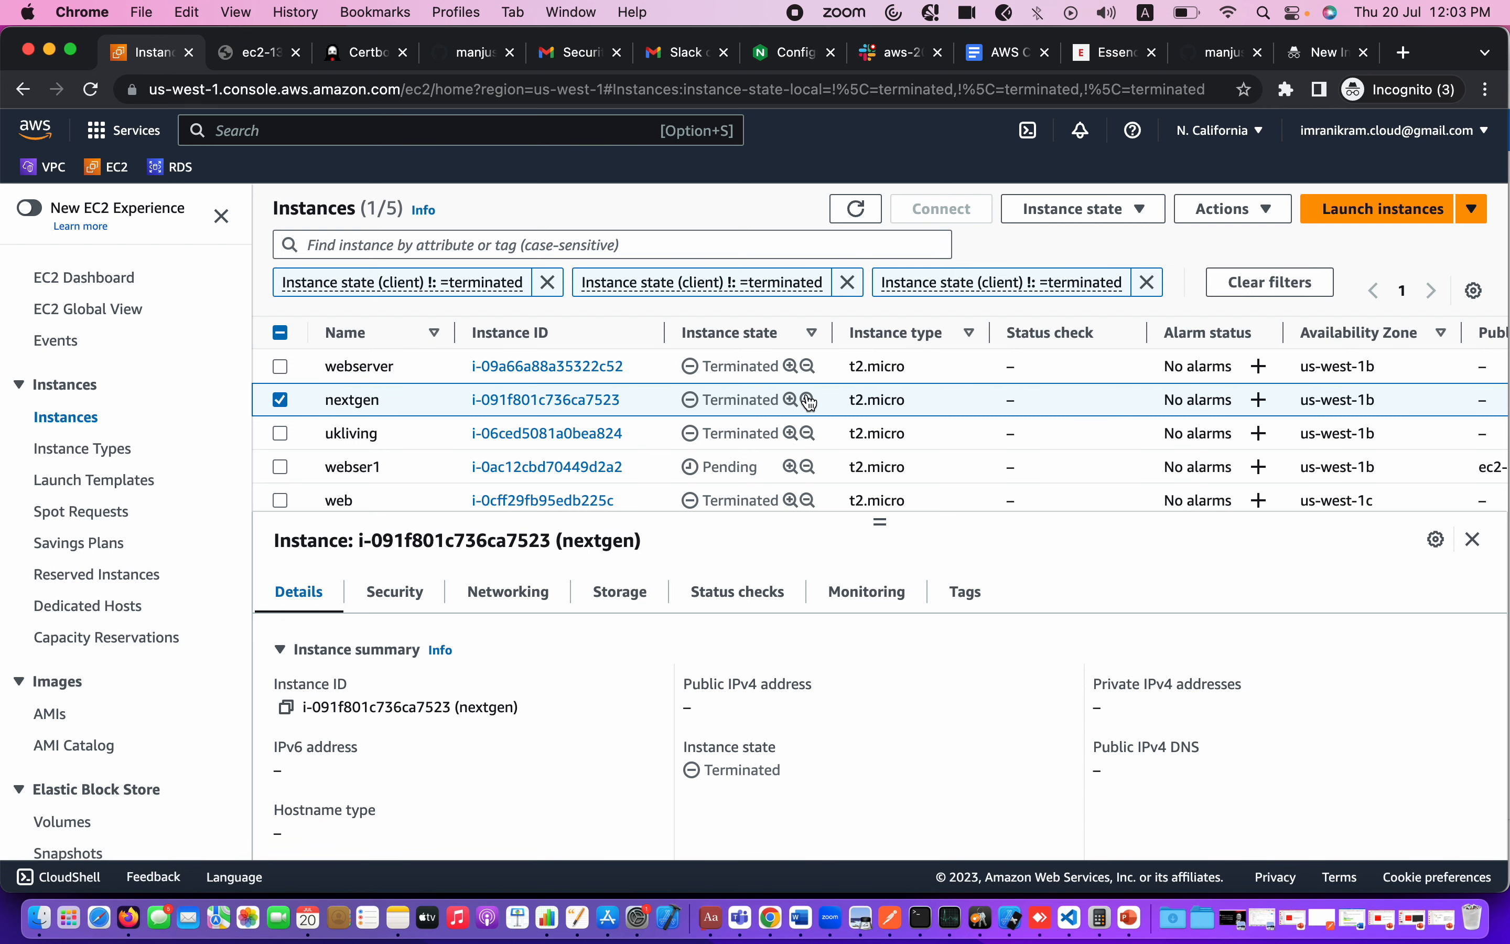
{"action": "left_click", "coordinate": [807, 399]}
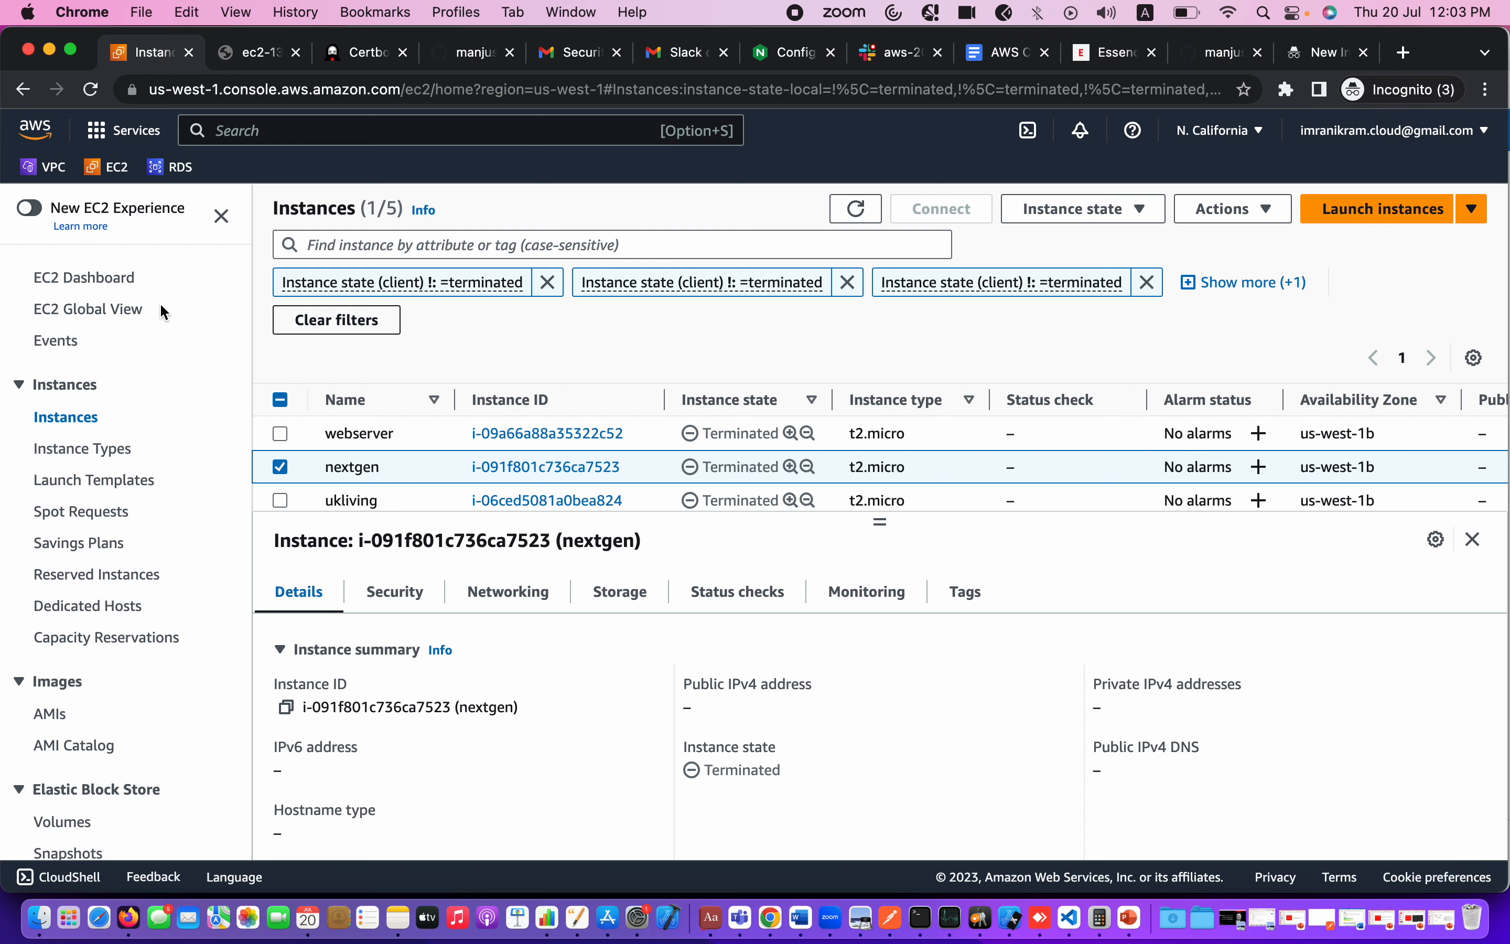
Step: List only the running instances from the EC2 dashboard and refresh the list to check the new instance's status
{"action": "left_click", "coordinate": [74, 279]}
{"action": "left_click", "coordinate": [394, 342]}
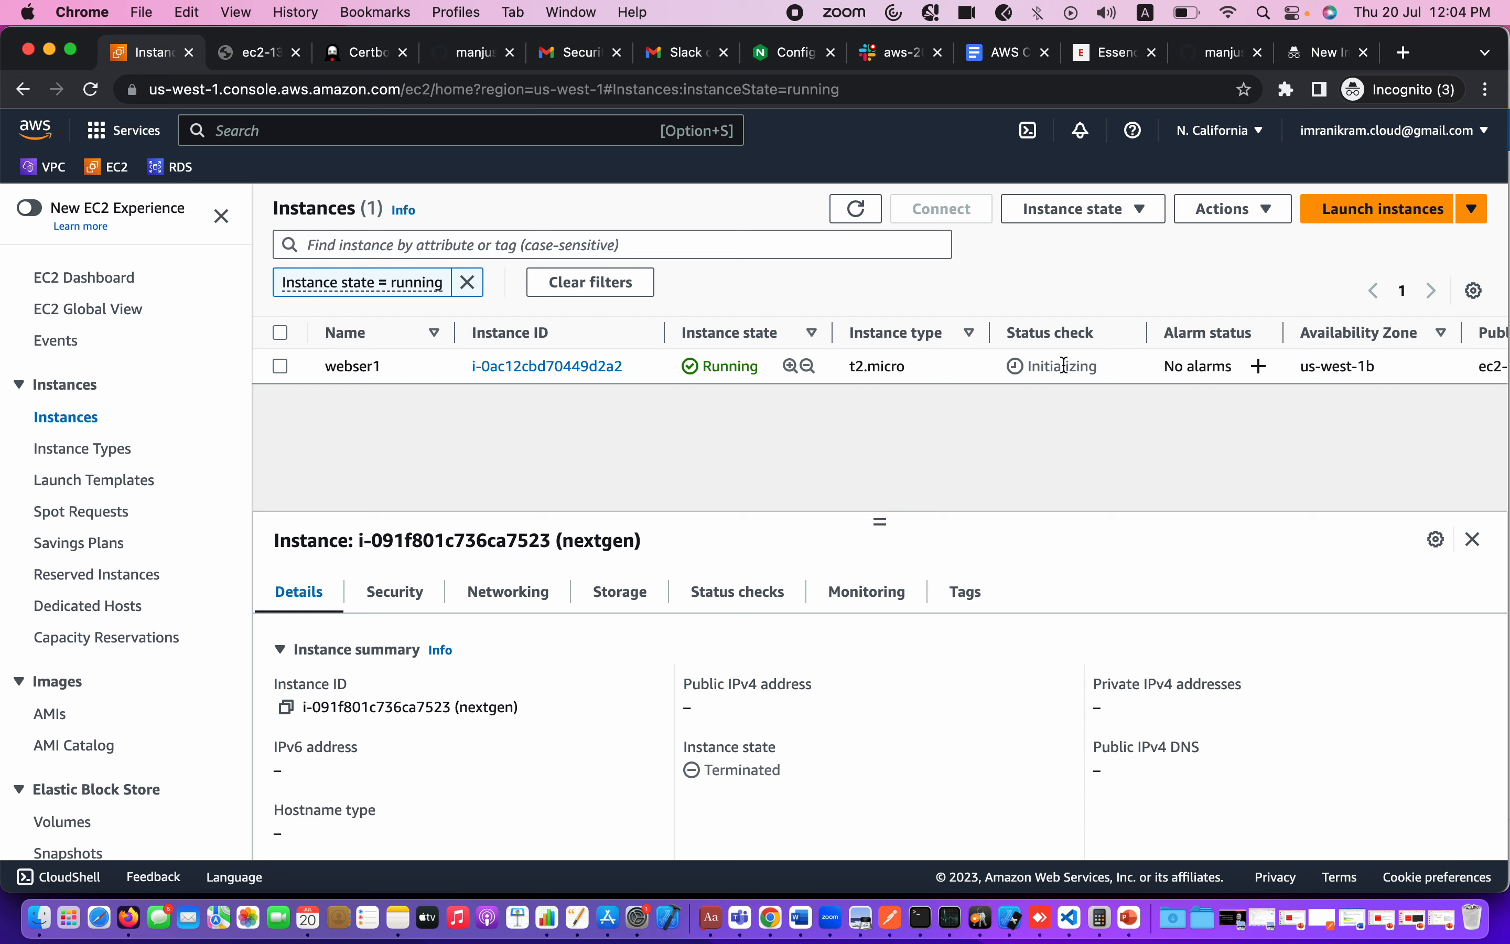
{"action": "left_click", "coordinate": [91, 89]}
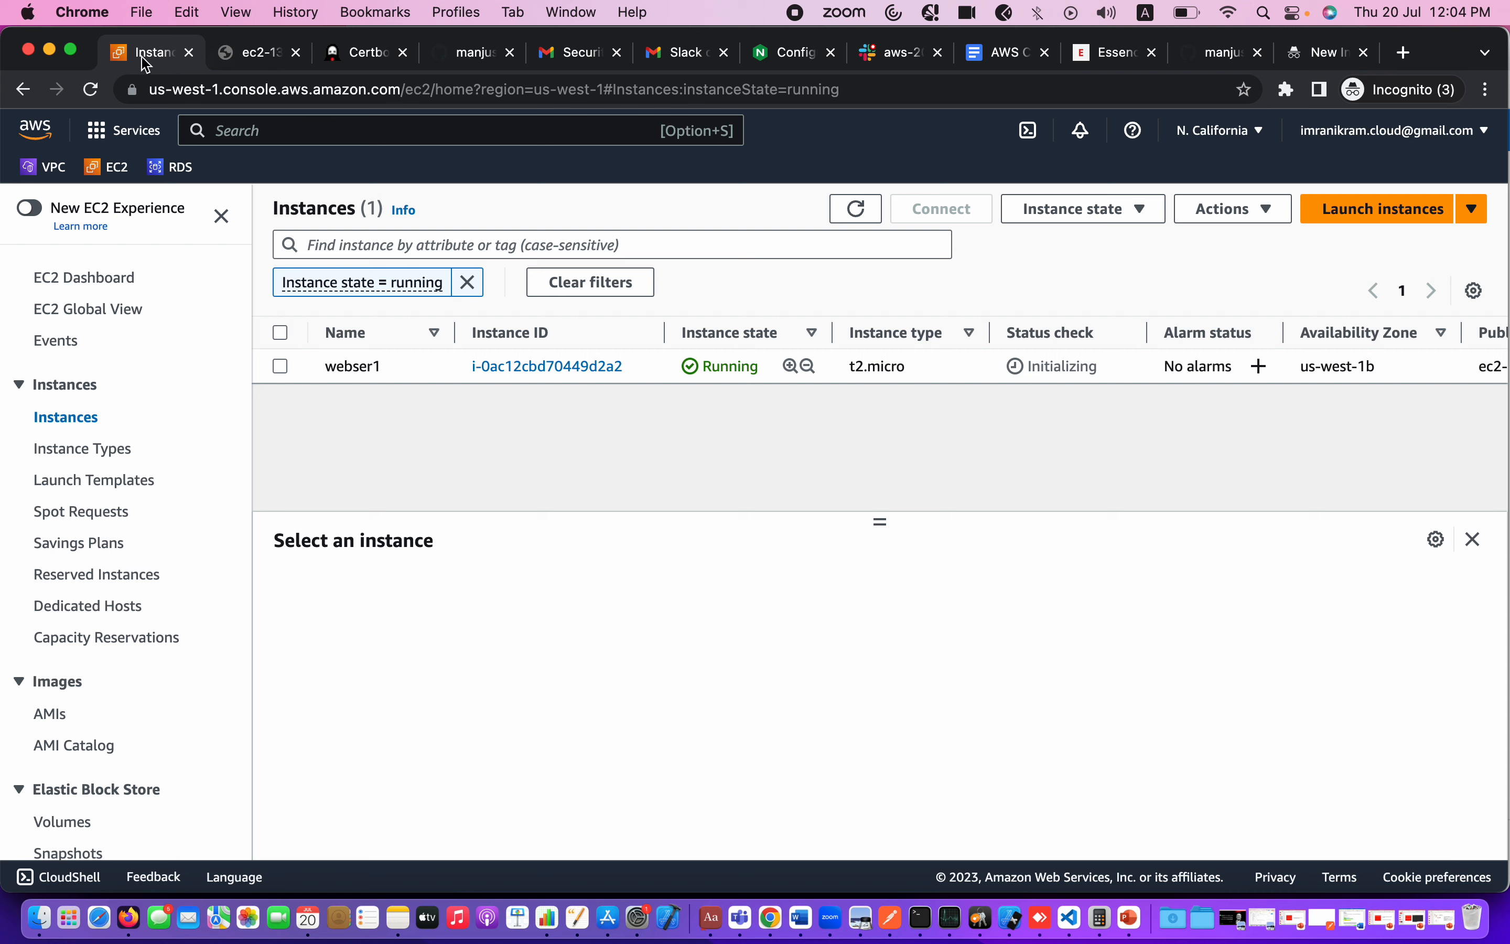
{"action": "left_click", "coordinate": [91, 91]}
Step: Switch to PowerPoint and open the recent aws-Linux presentation stored in the Downloads folder
{"action": "left_click", "coordinate": [1133, 915]}
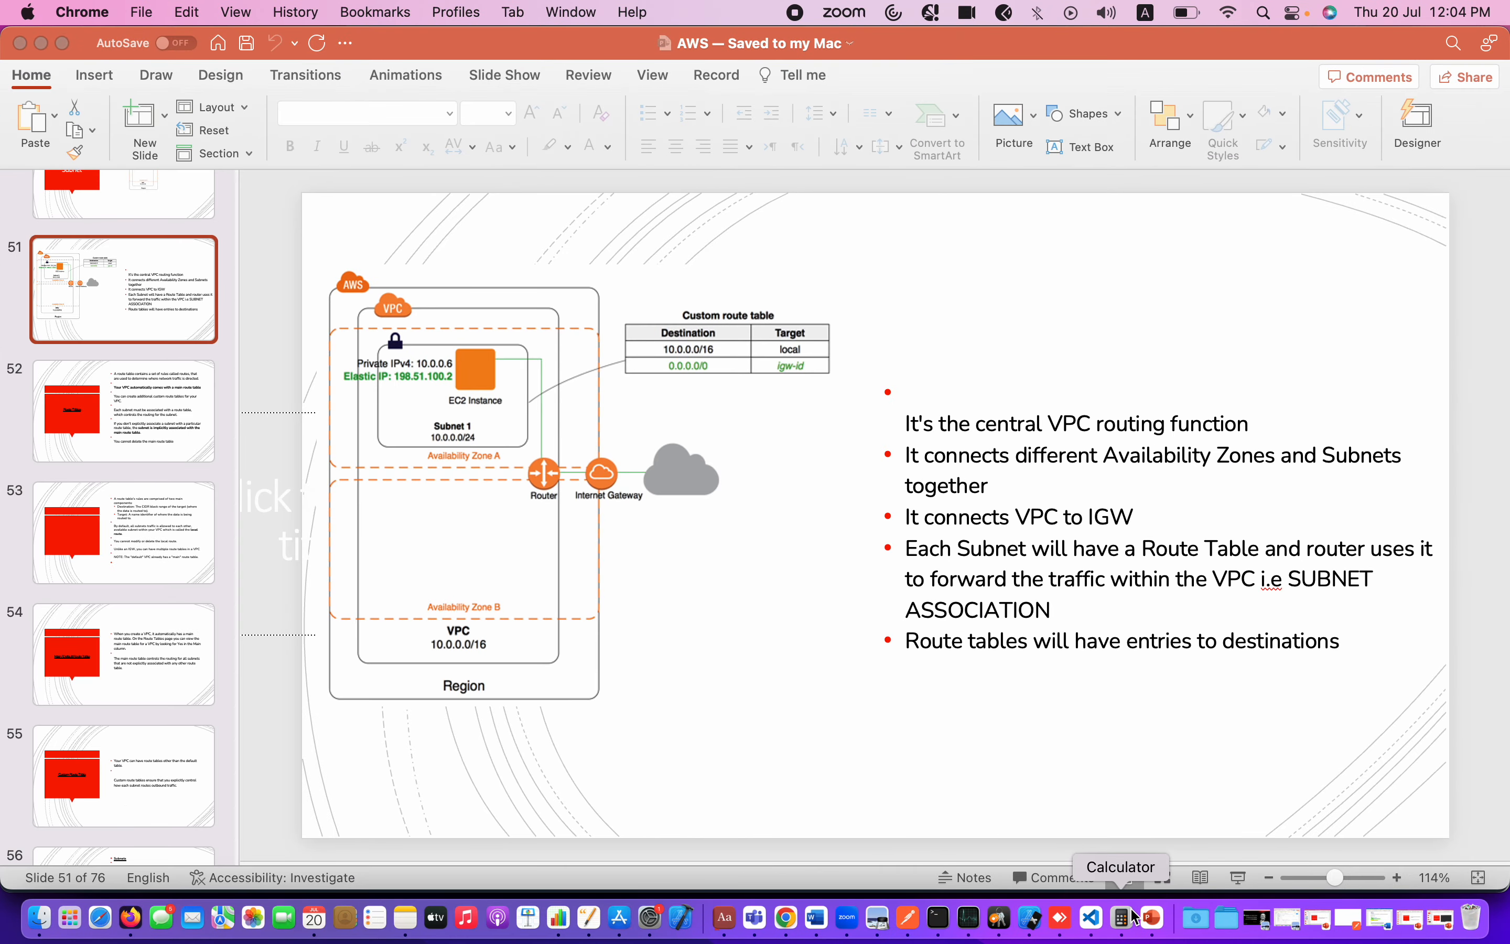
{"action": "left_click", "coordinate": [1167, 925]}
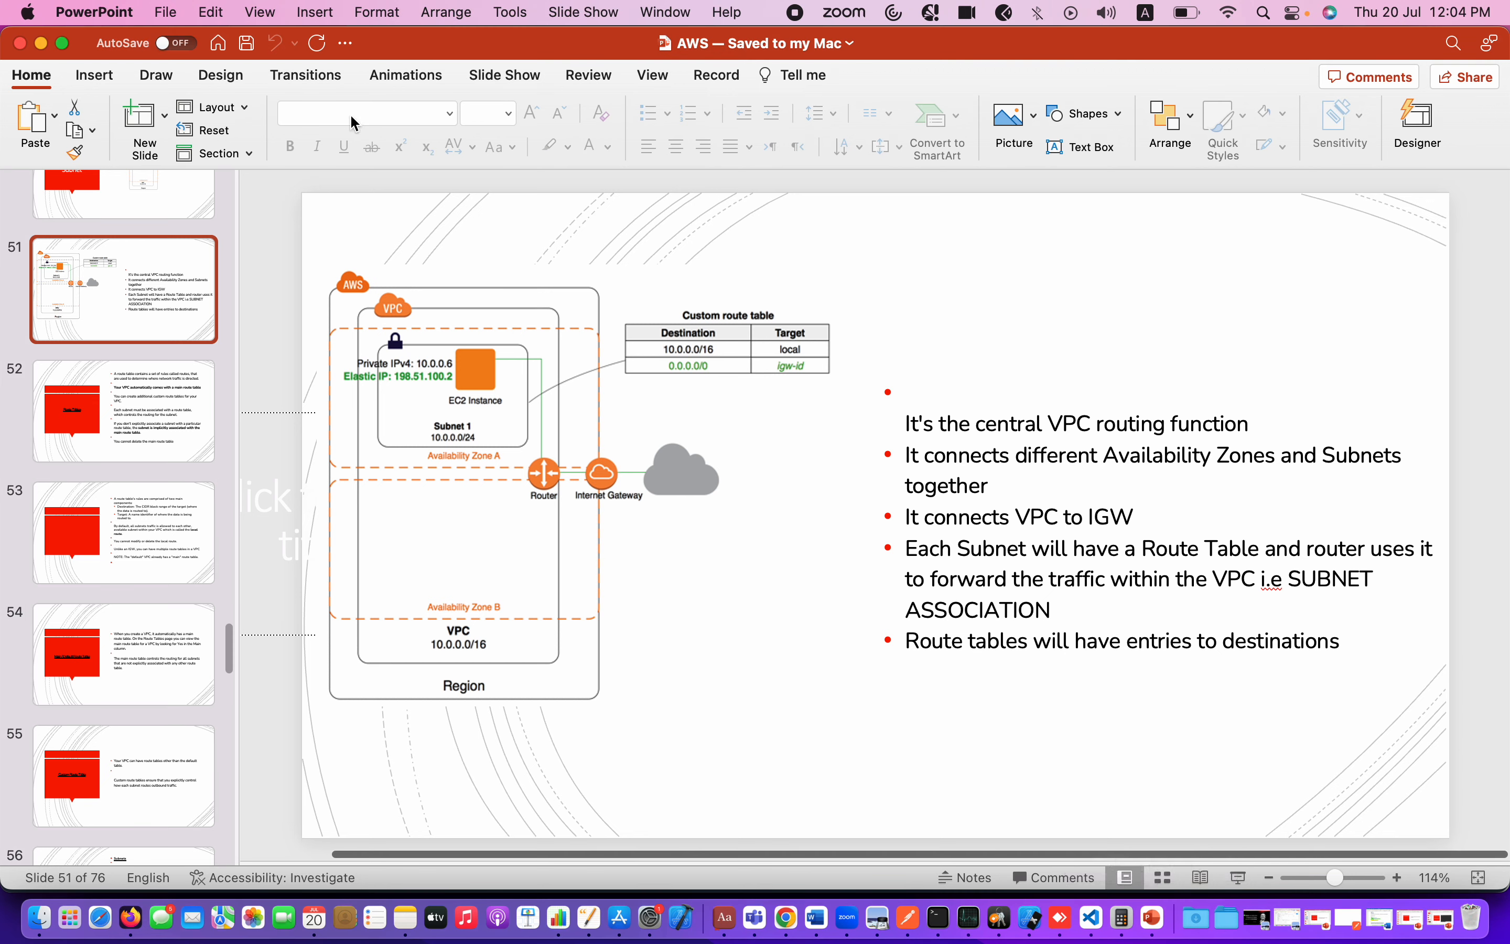
{"action": "left_click", "coordinate": [167, 13]}
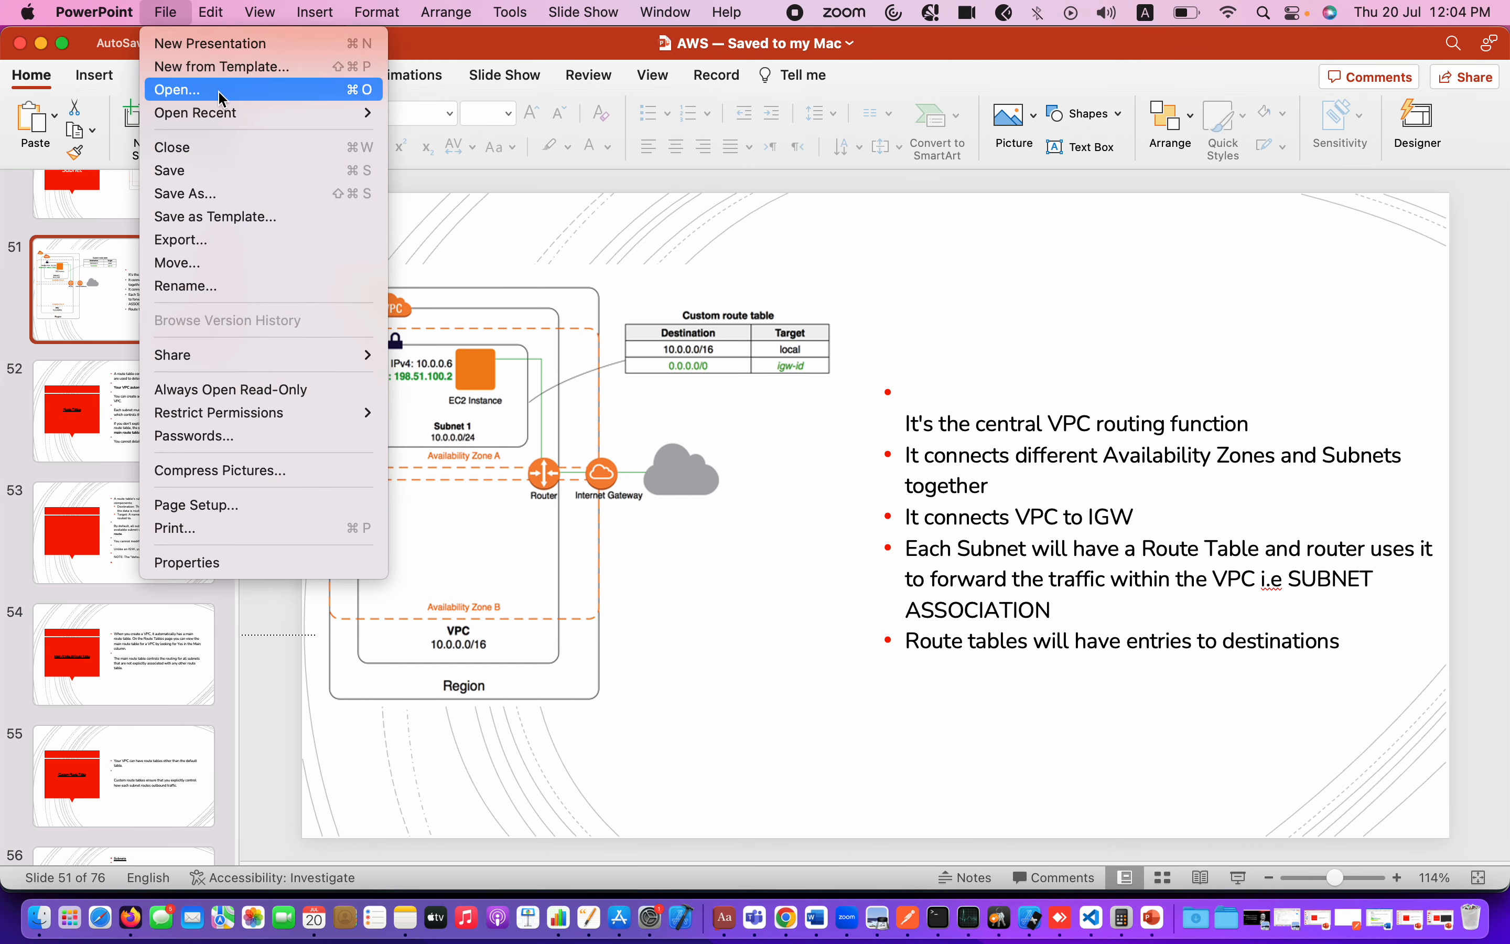
{"action": "mouse_move", "coordinate": [228, 112]}
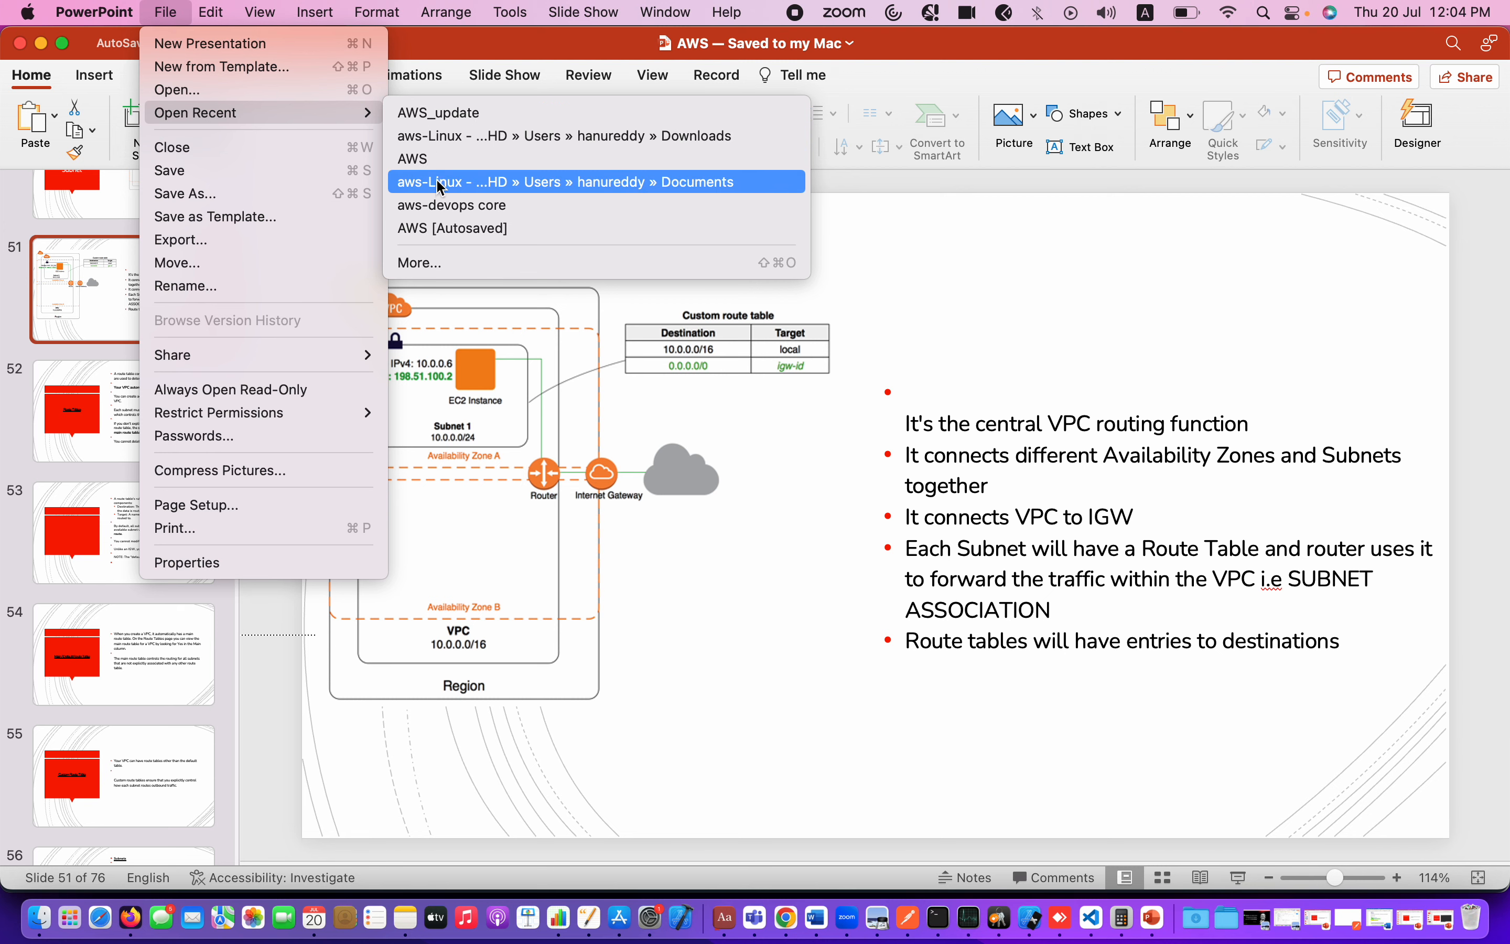
{"action": "left_click", "coordinate": [426, 144]}
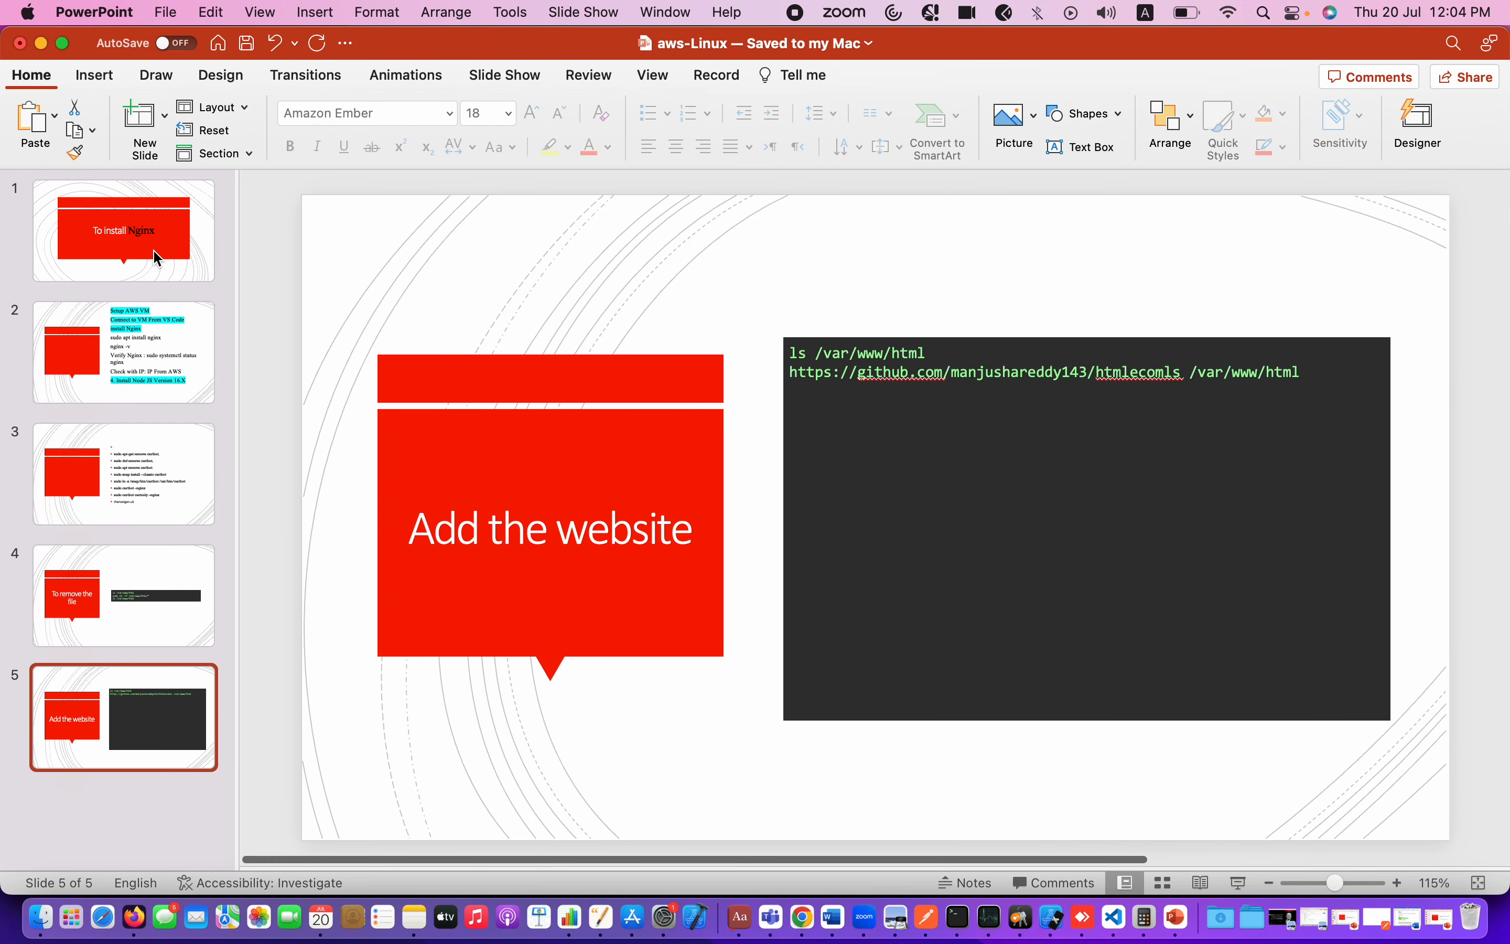
Step: Review slides 1 to 5 of the presentation for the Nginx, Certbot, file removal and website commands
{"action": "left_click", "coordinate": [157, 259]}
{"action": "left_click", "coordinate": [144, 361]}
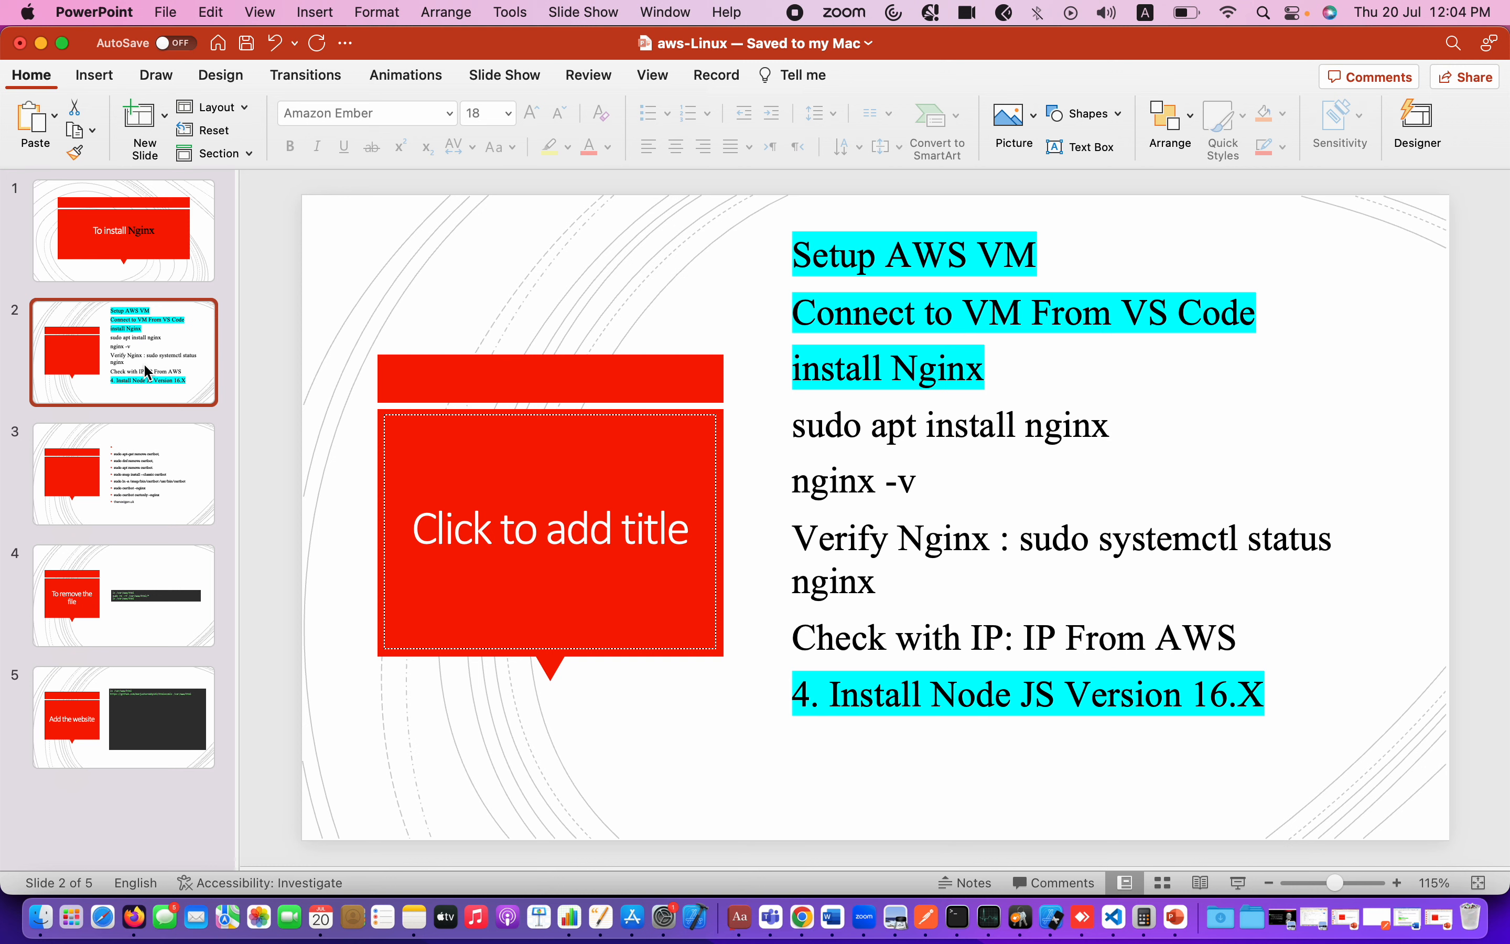
{"action": "left_click", "coordinate": [125, 448]}
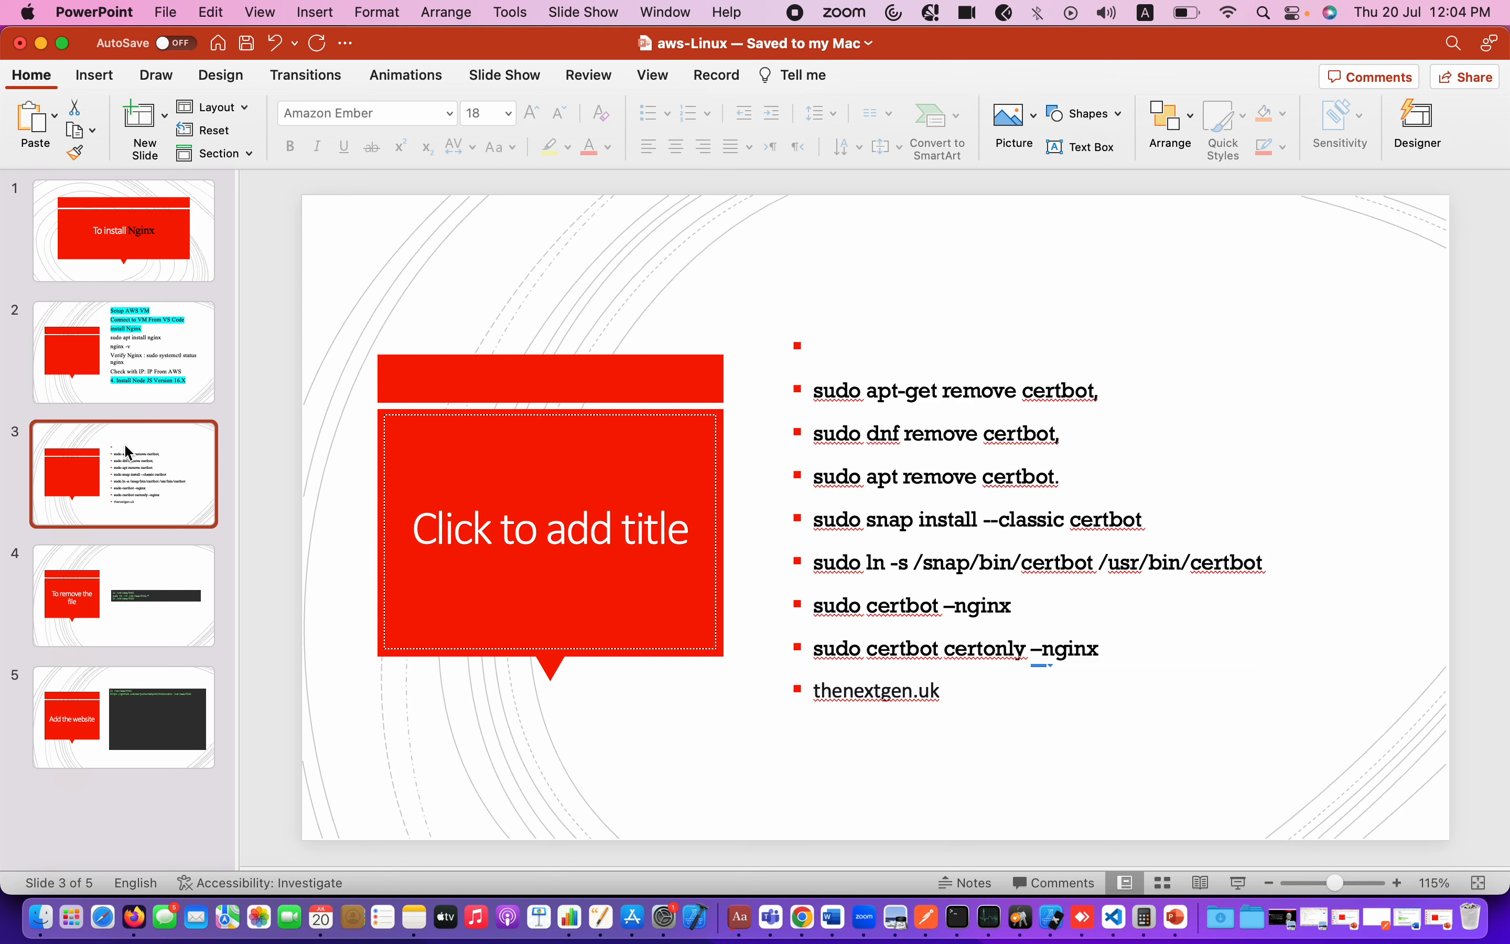
{"action": "left_click", "coordinate": [142, 610]}
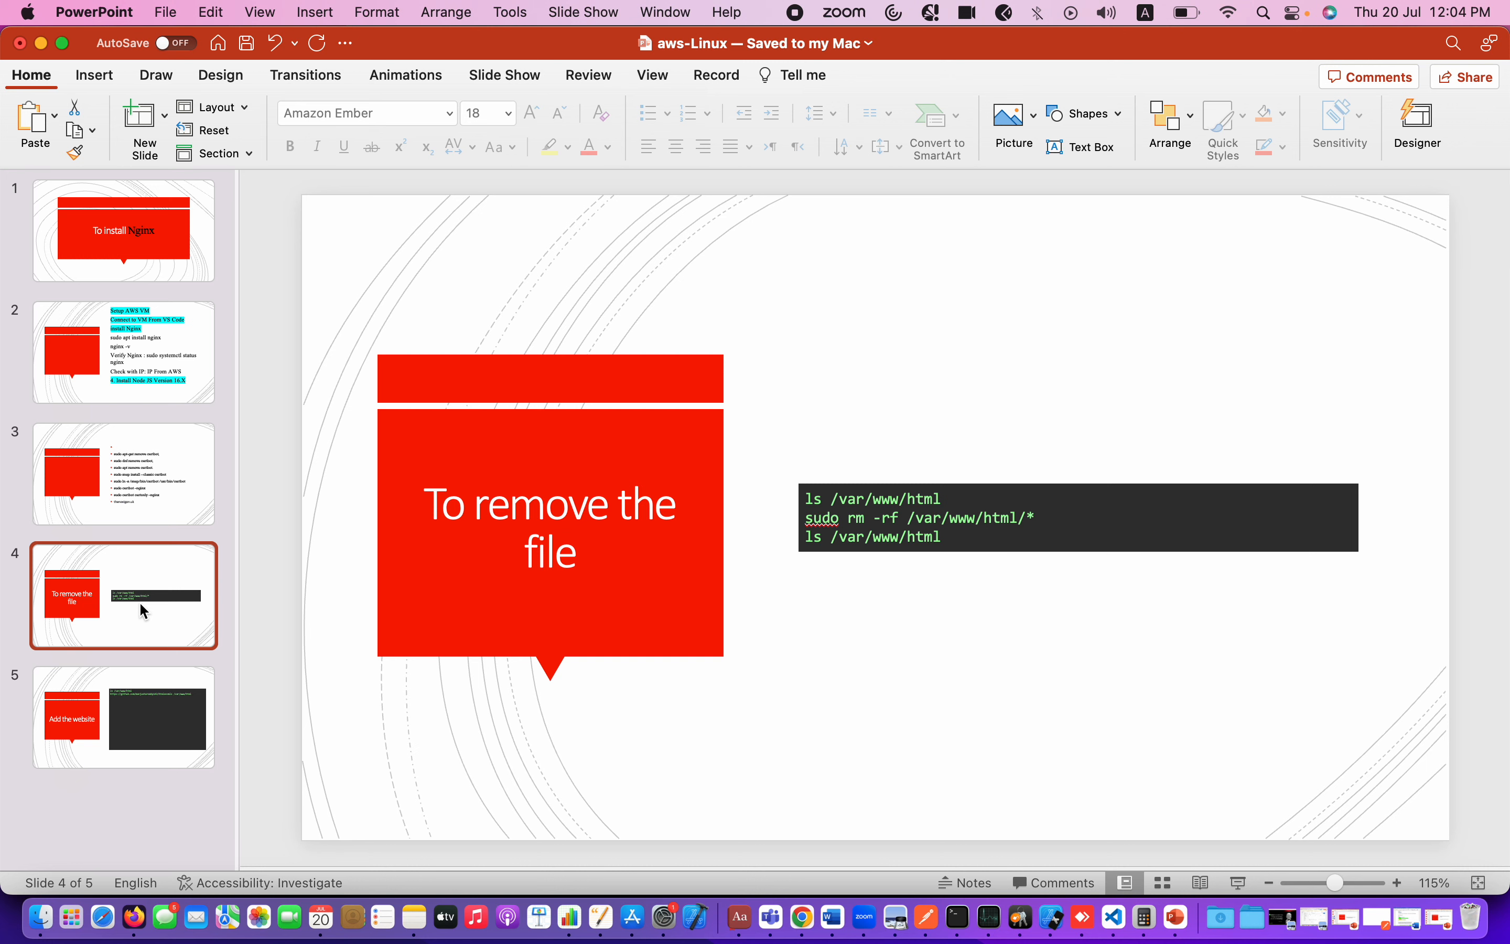
{"action": "left_click", "coordinate": [102, 707]}
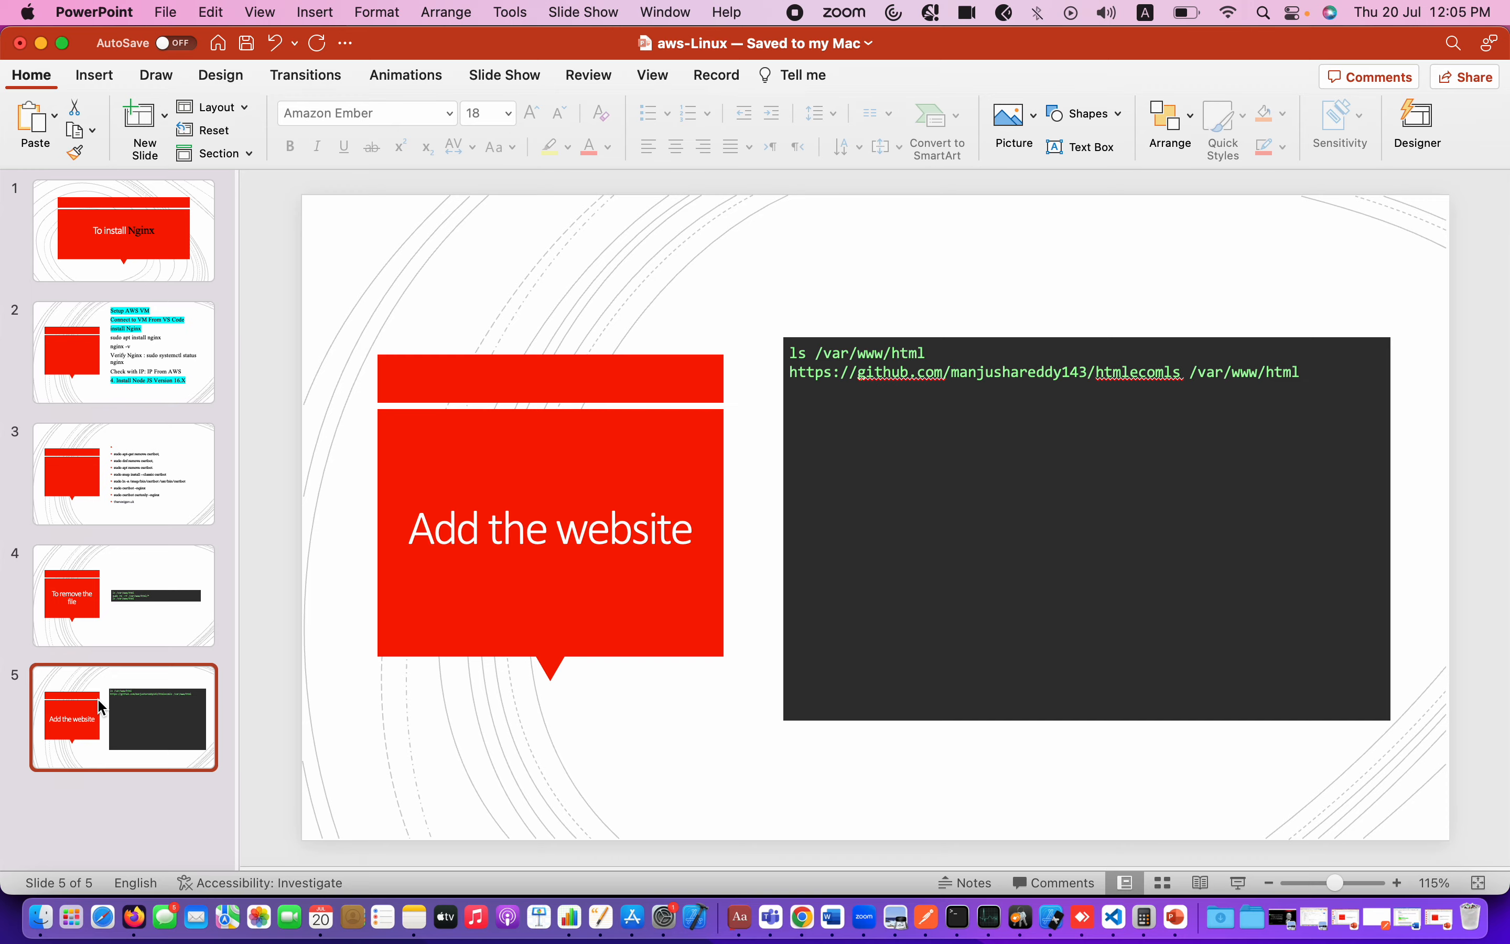
Step: Minimize both presentations and, back in Chrome, refresh the running instances list to recheck the instance's status check
{"action": "left_click", "coordinate": [43, 49]}
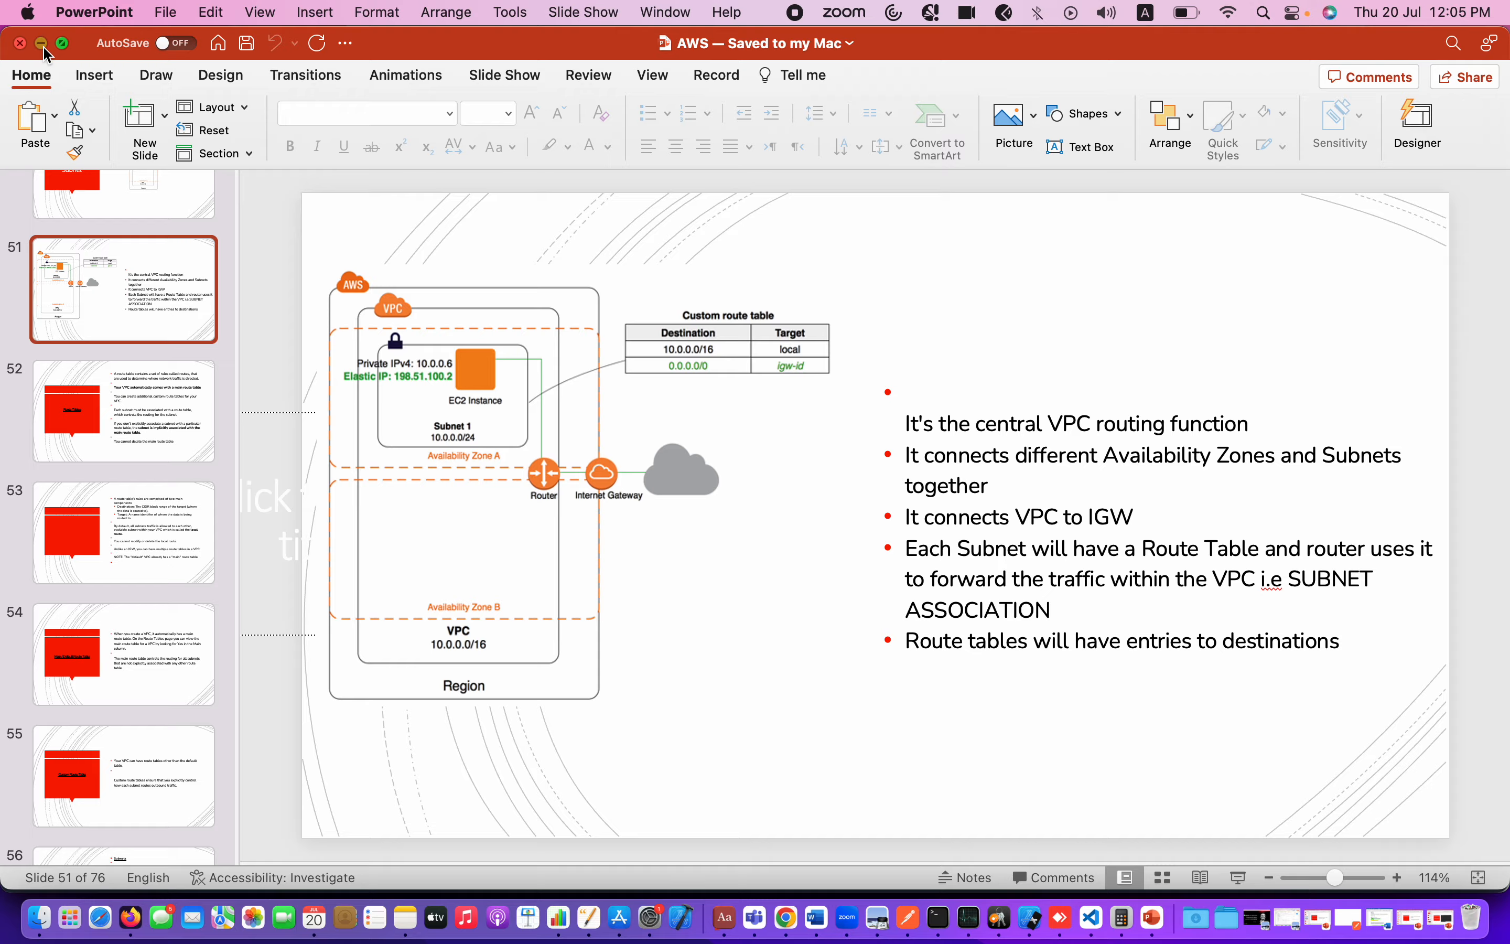
{"action": "left_click", "coordinate": [42, 46]}
{"action": "left_click", "coordinate": [92, 94]}
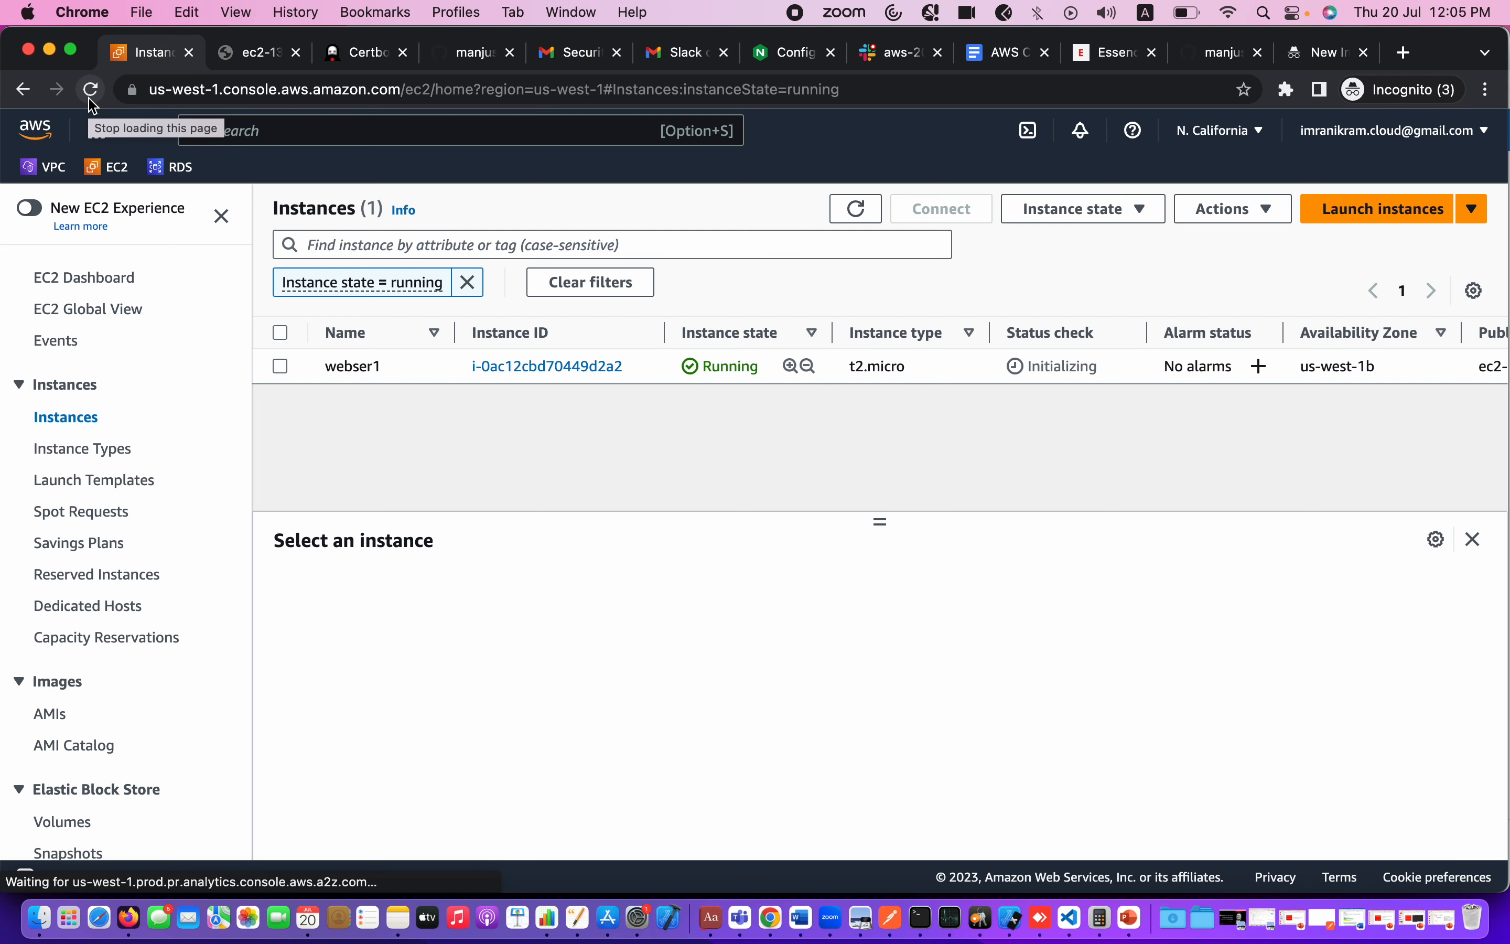
{"action": "left_click", "coordinate": [91, 94]}
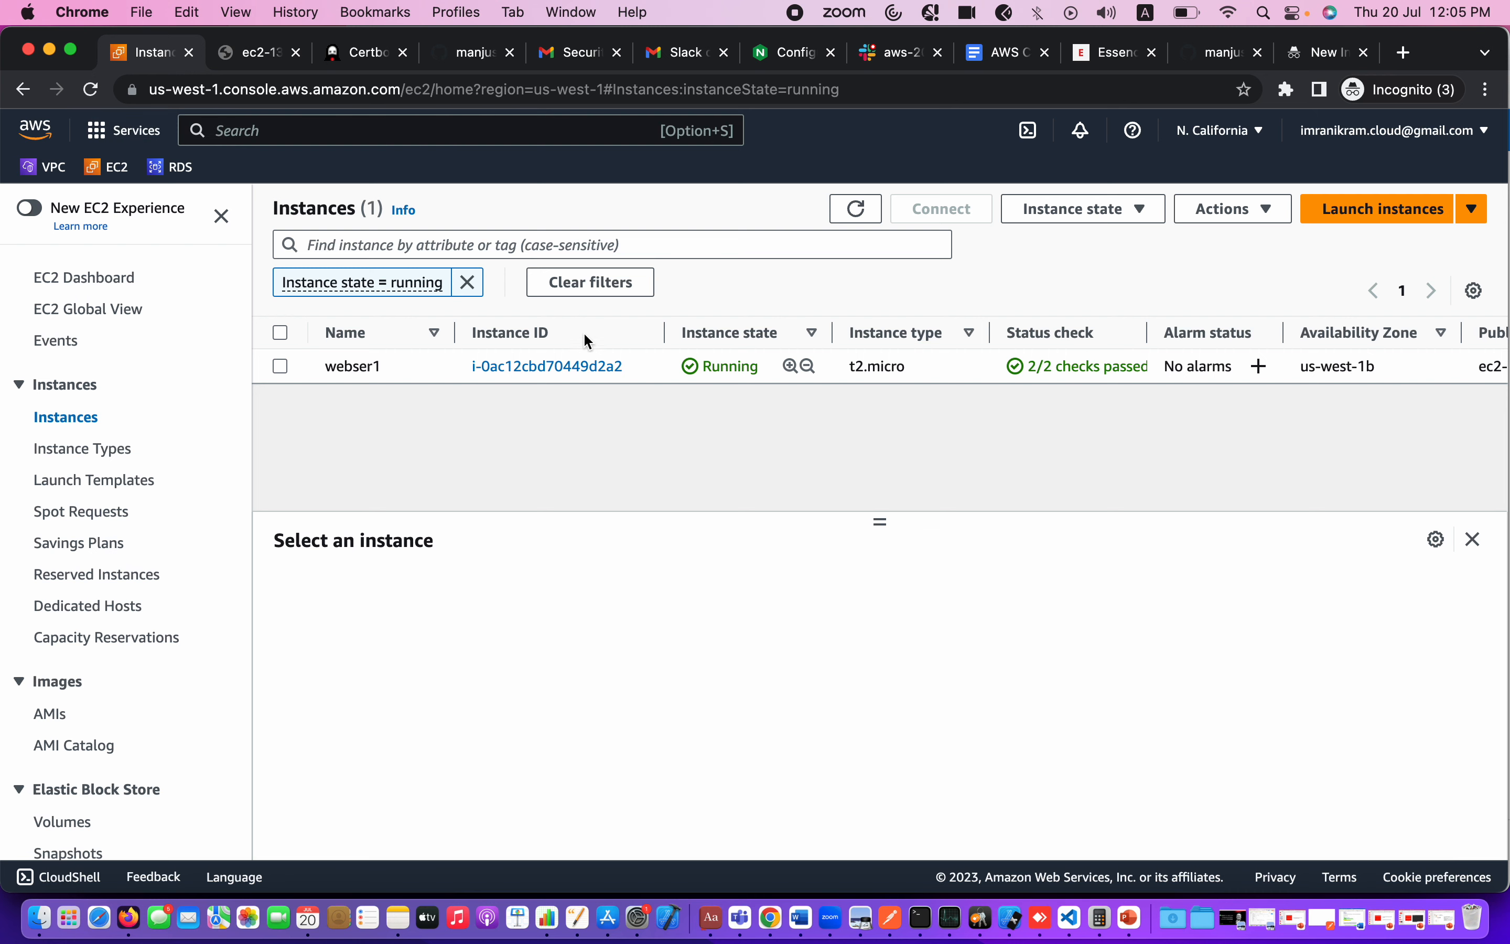
Step: Allocate a new Elastic IP address from Amazon's pool of IPv4 addresses
{"action": "left_click", "coordinate": [74, 281]}
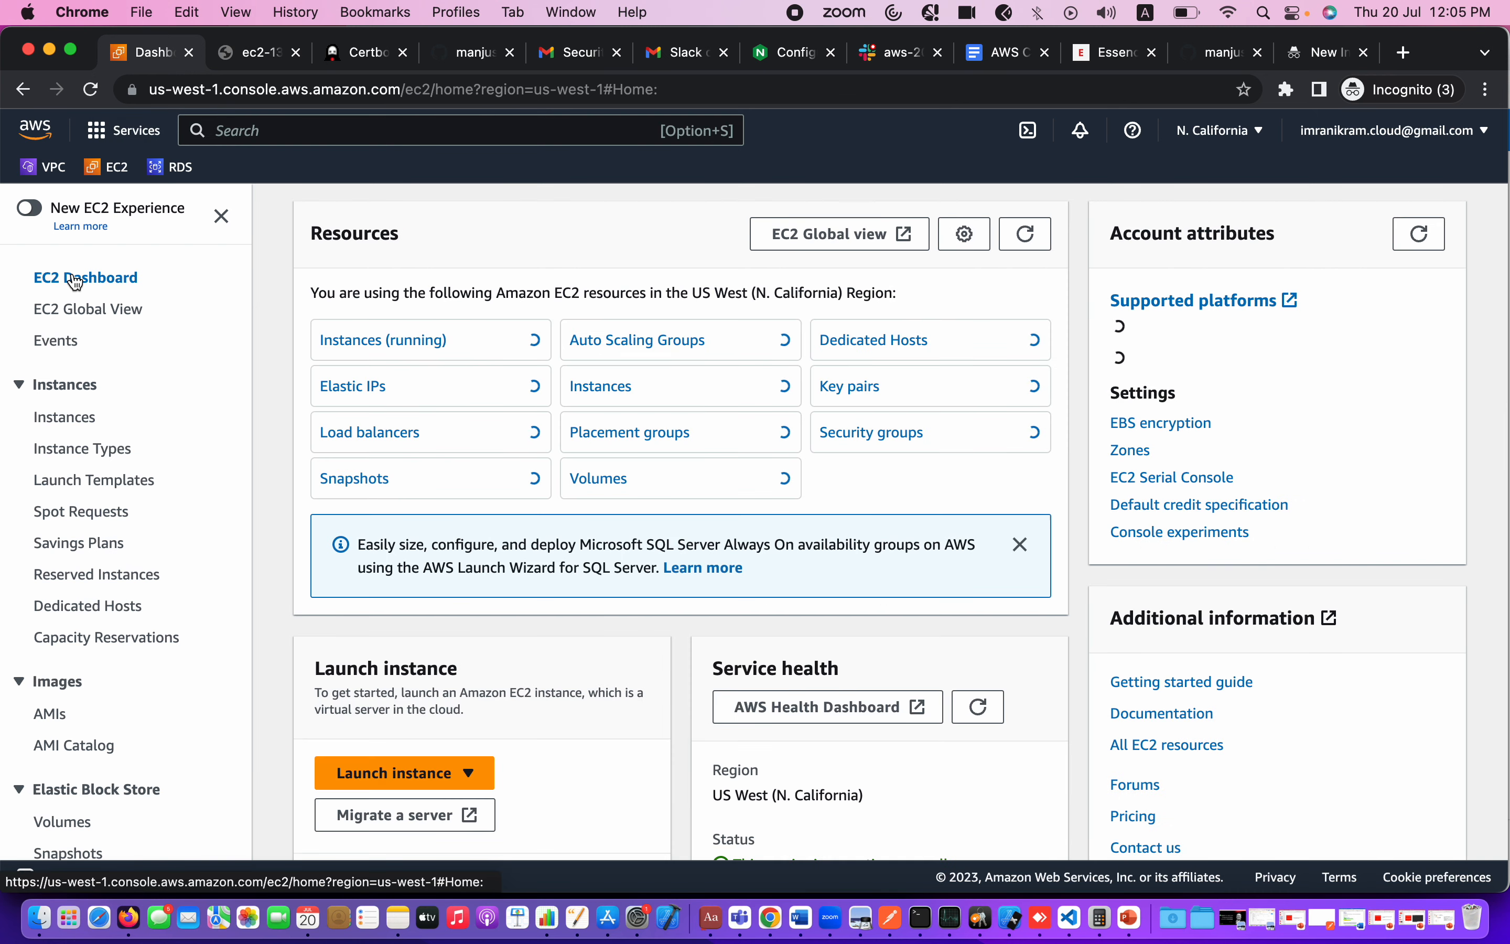
{"action": "left_click", "coordinate": [365, 388]}
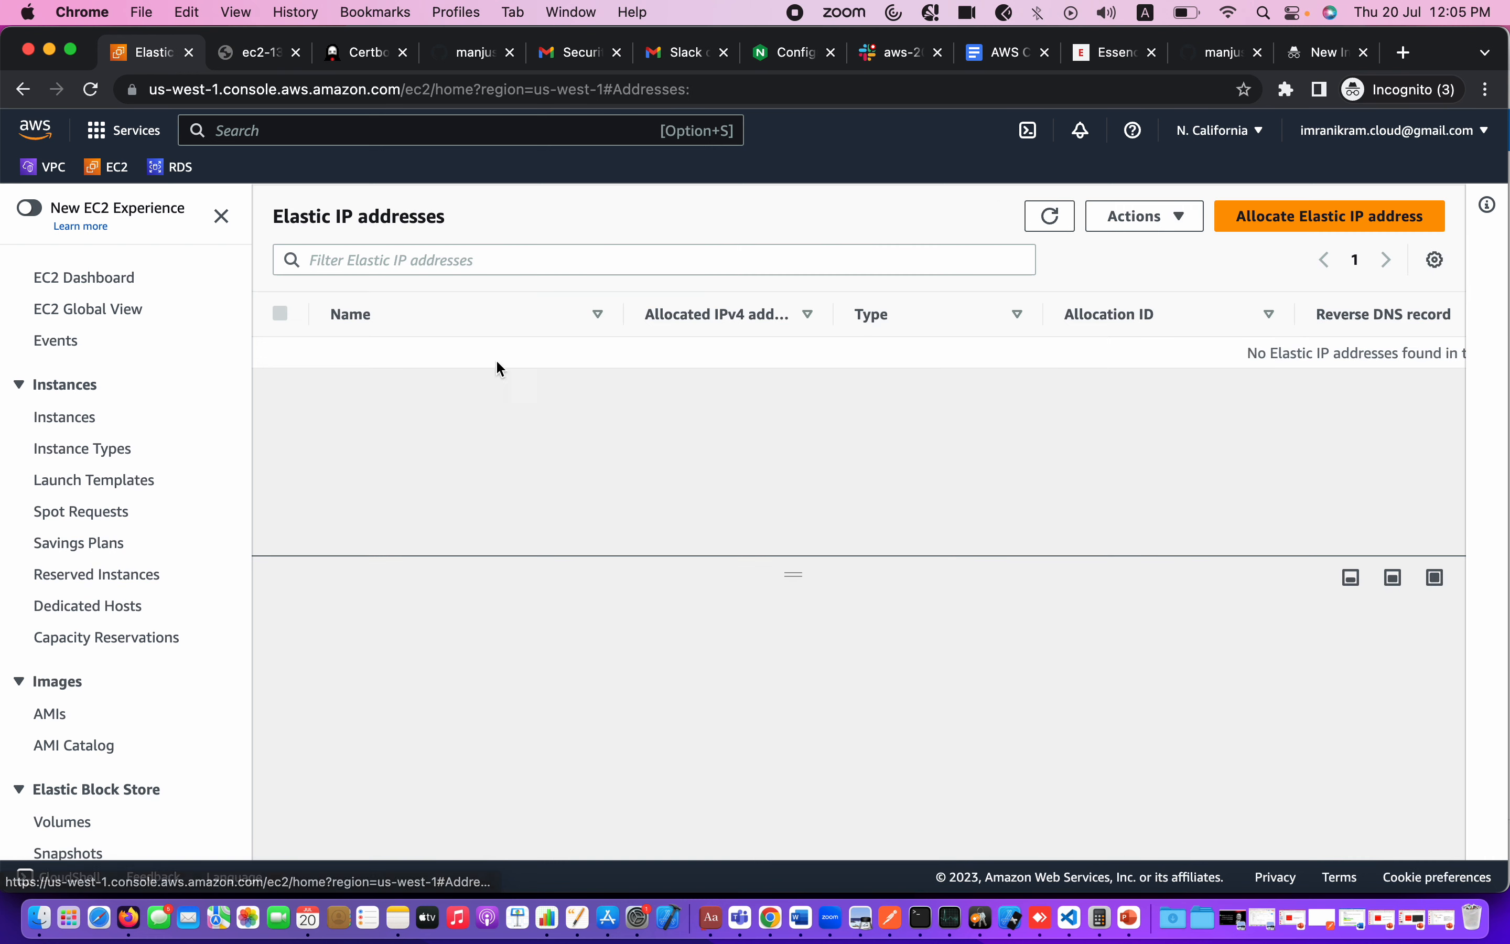
{"action": "left_click", "coordinate": [1273, 219]}
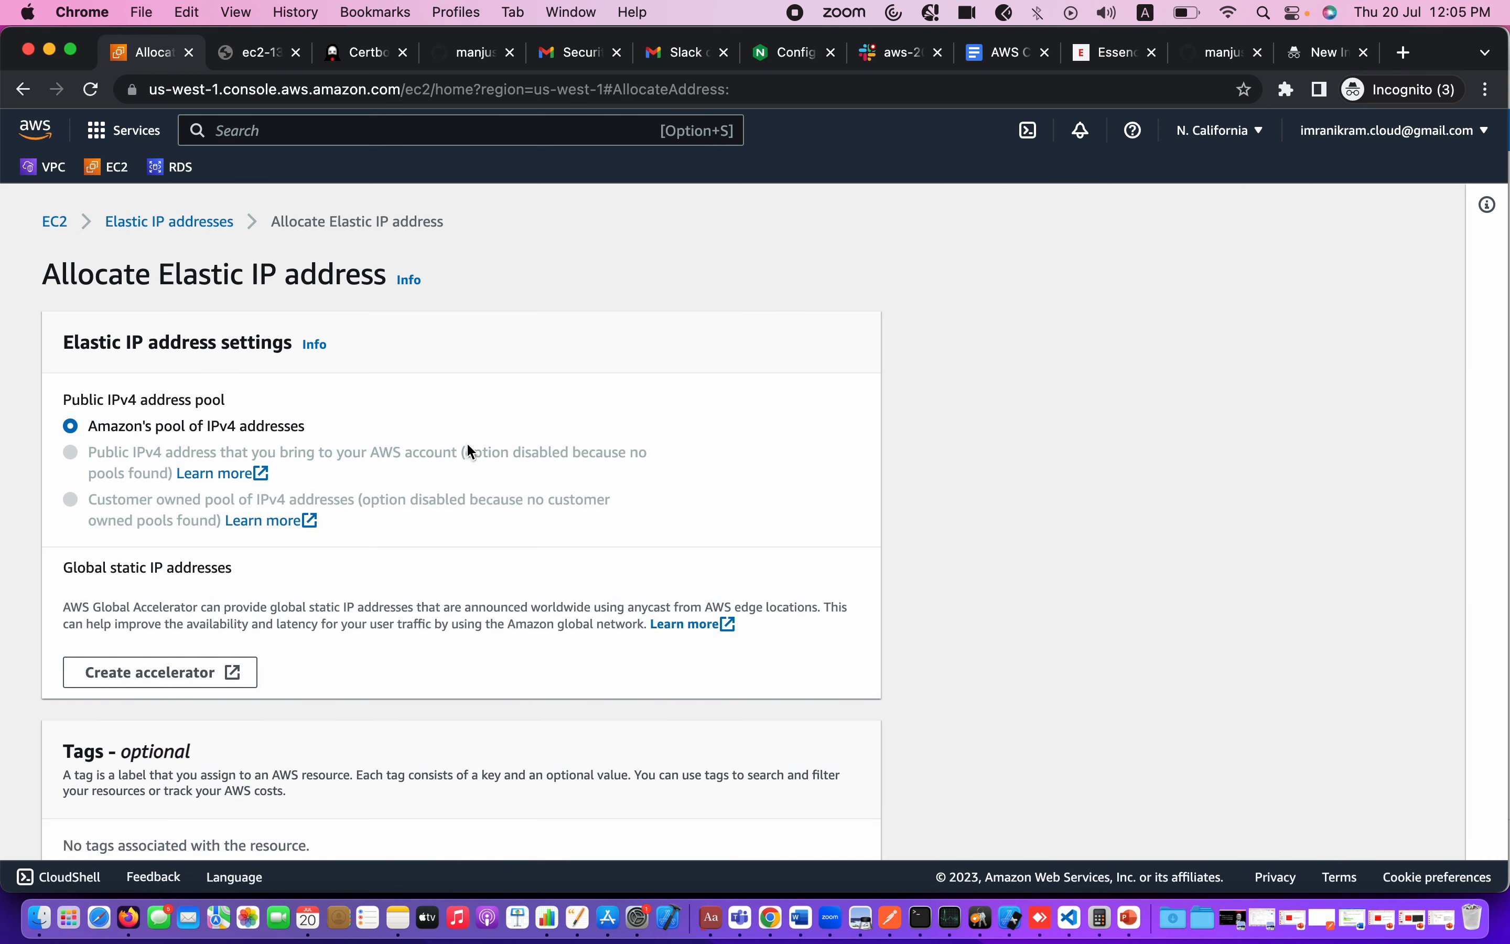
{"action": "scroll", "coordinate": [467, 443], "scroll_direction": "down", "scroll_amount": 5}
{"action": "left_click", "coordinate": [828, 827]}
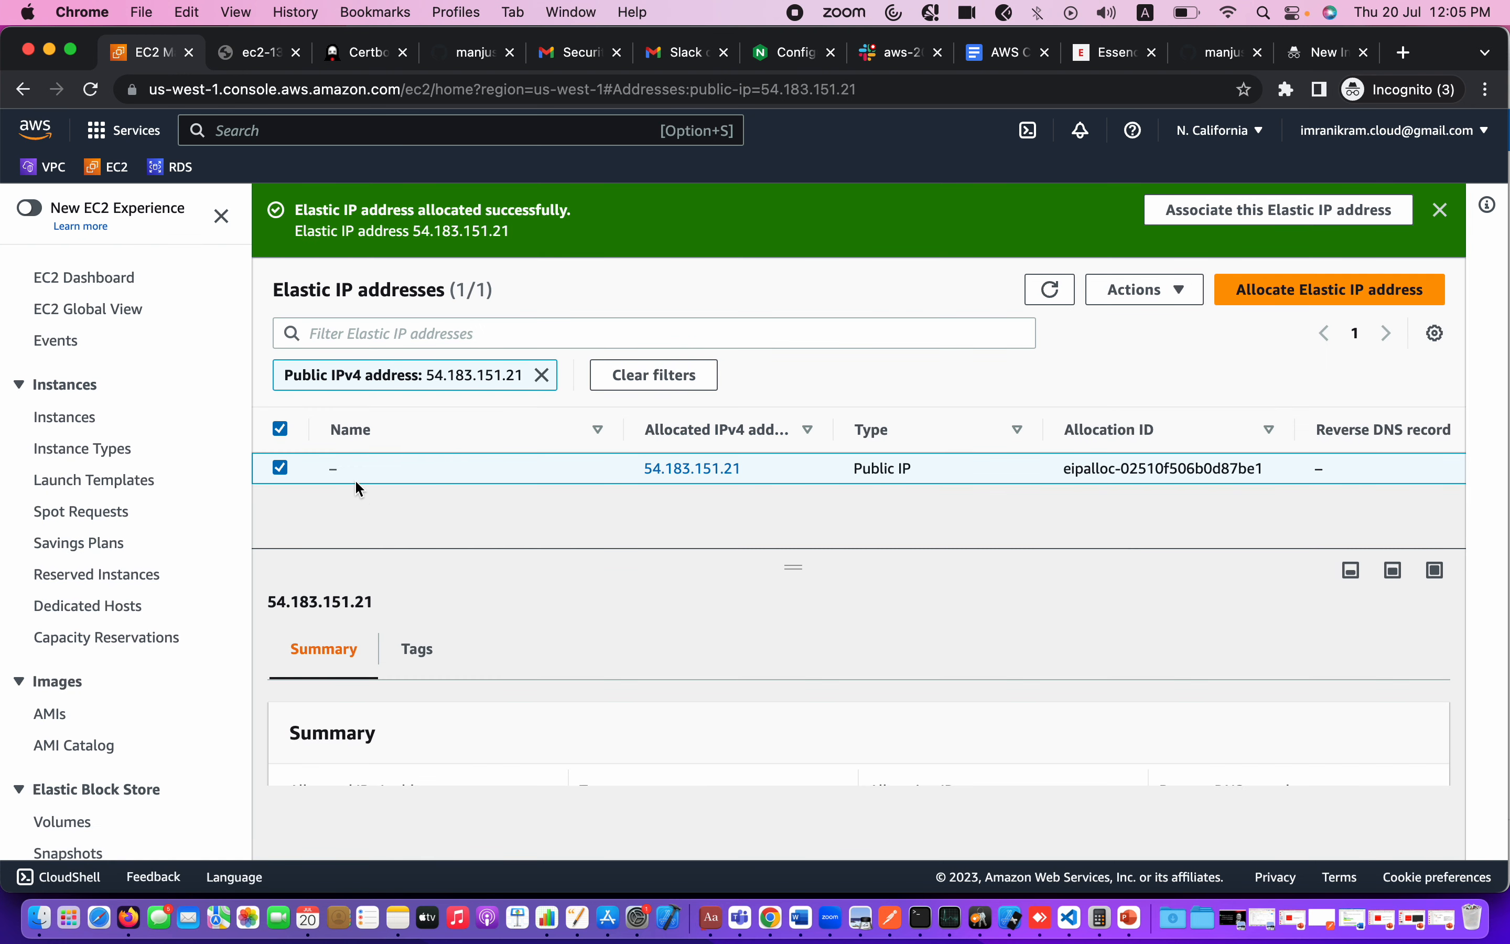
Step: Name the newly allocated Elastic IP address "IP"
{"action": "left_click", "coordinate": [351, 469]}
{"action": "type", "text": "IP"}
{"action": "left_click", "coordinate": [634, 586]}
Step: Associate the Elastic IP address with the running webser1 instance
{"action": "left_click", "coordinate": [1142, 294]}
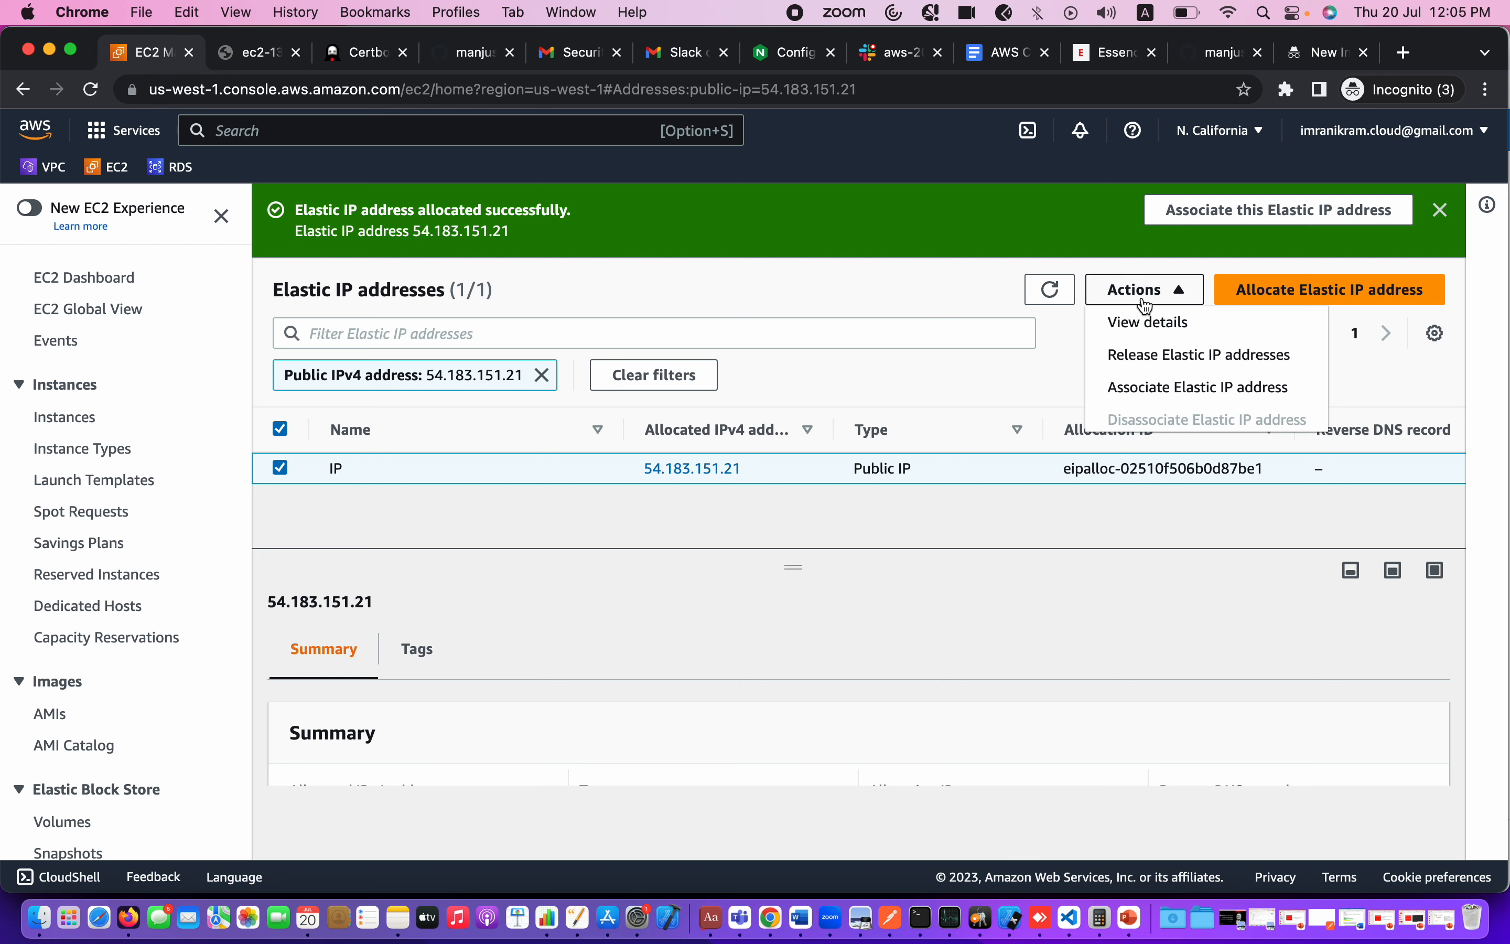
{"action": "left_click", "coordinate": [1166, 386]}
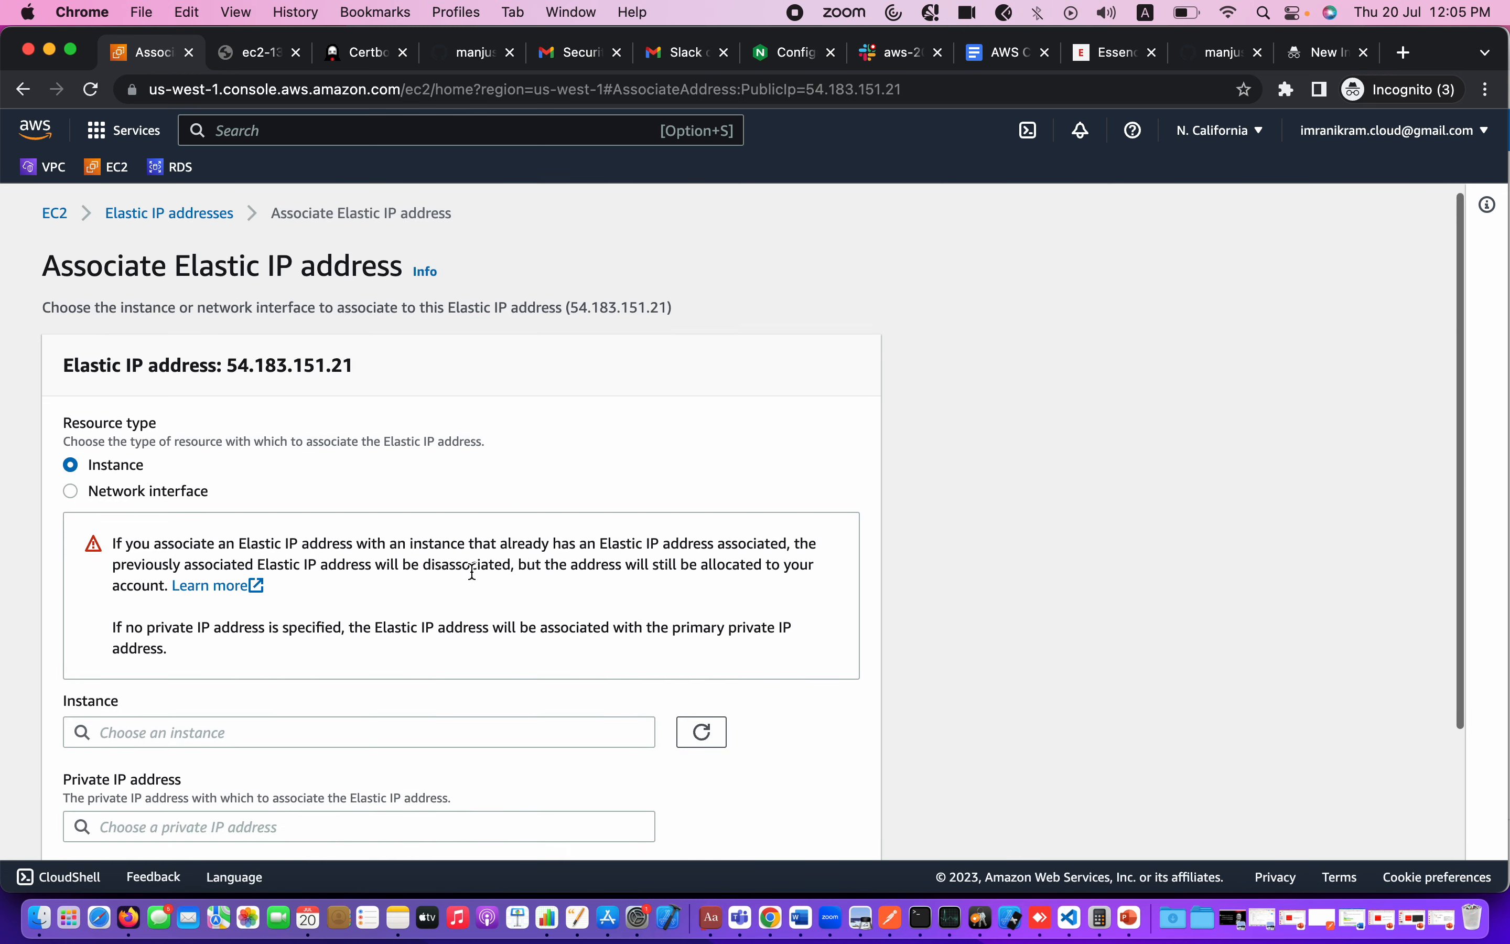
{"action": "scroll", "coordinate": [305, 580], "scroll_direction": "down", "scroll_amount": 5}
{"action": "left_click", "coordinate": [305, 580]}
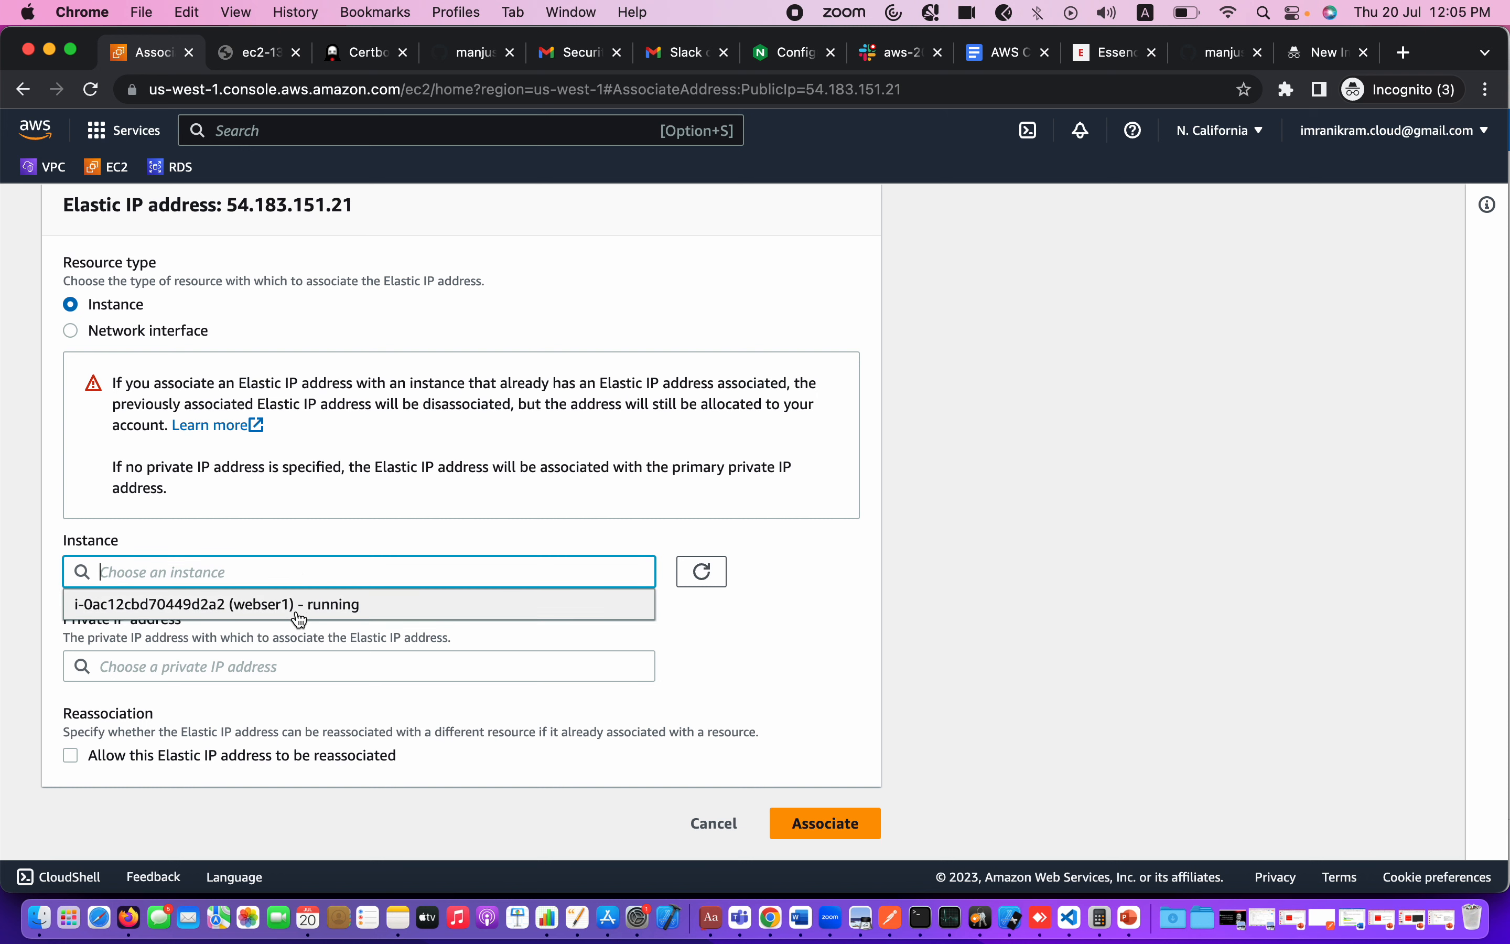
{"action": "left_click", "coordinate": [299, 604]}
{"action": "left_click", "coordinate": [827, 823]}
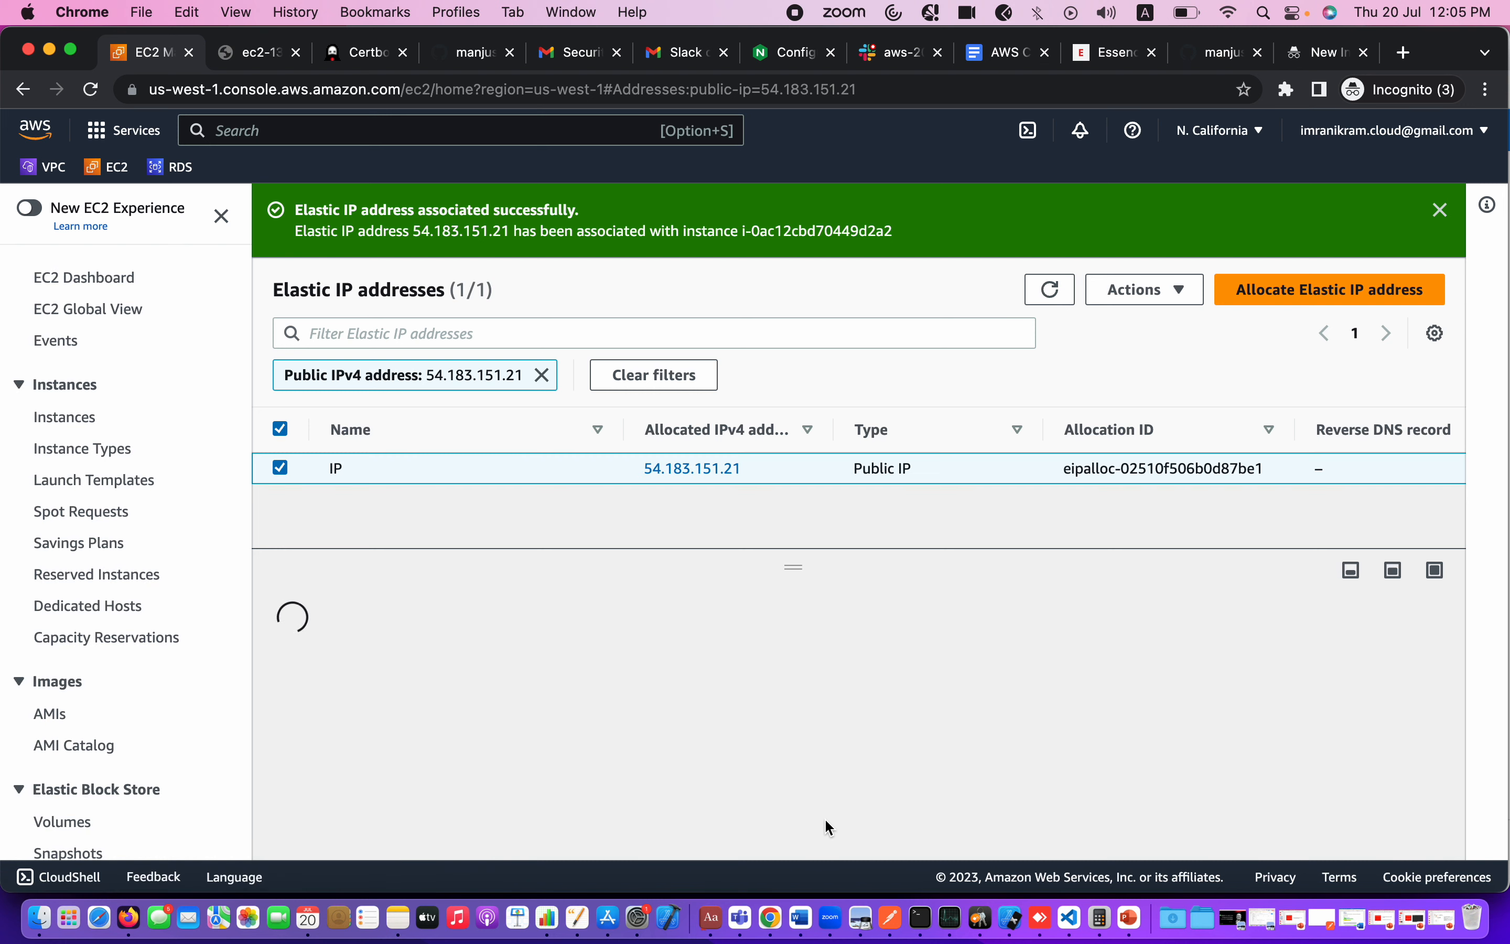
Step: Open the connection options of the webser1 instance and copy its public IP address from EC2 Instance Connect
{"action": "left_click", "coordinate": [66, 417]}
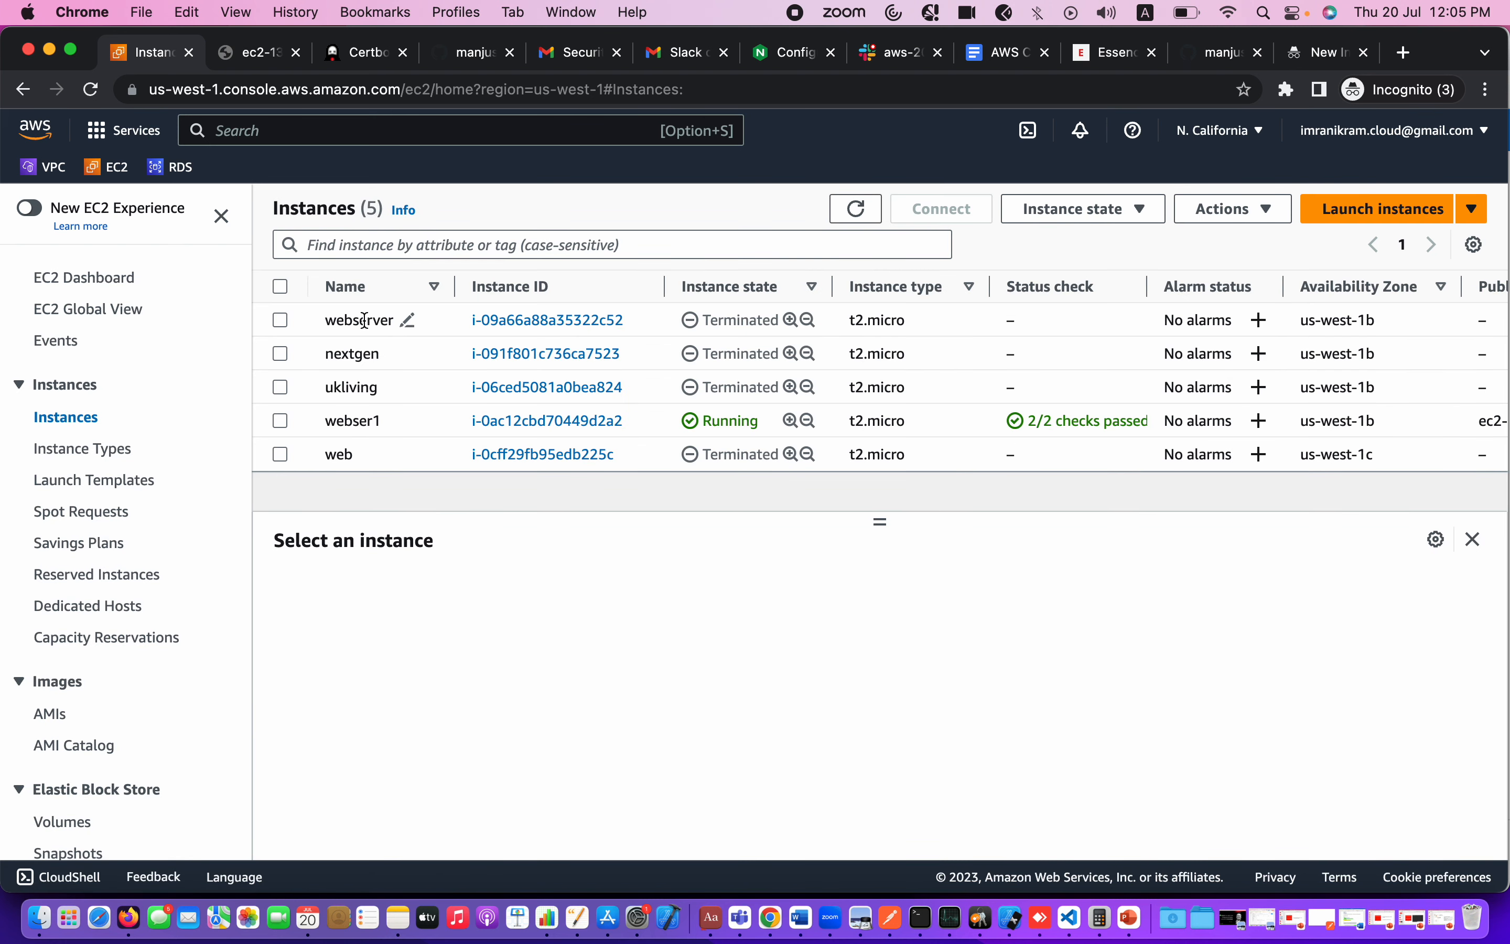
{"action": "left_click", "coordinate": [365, 422]}
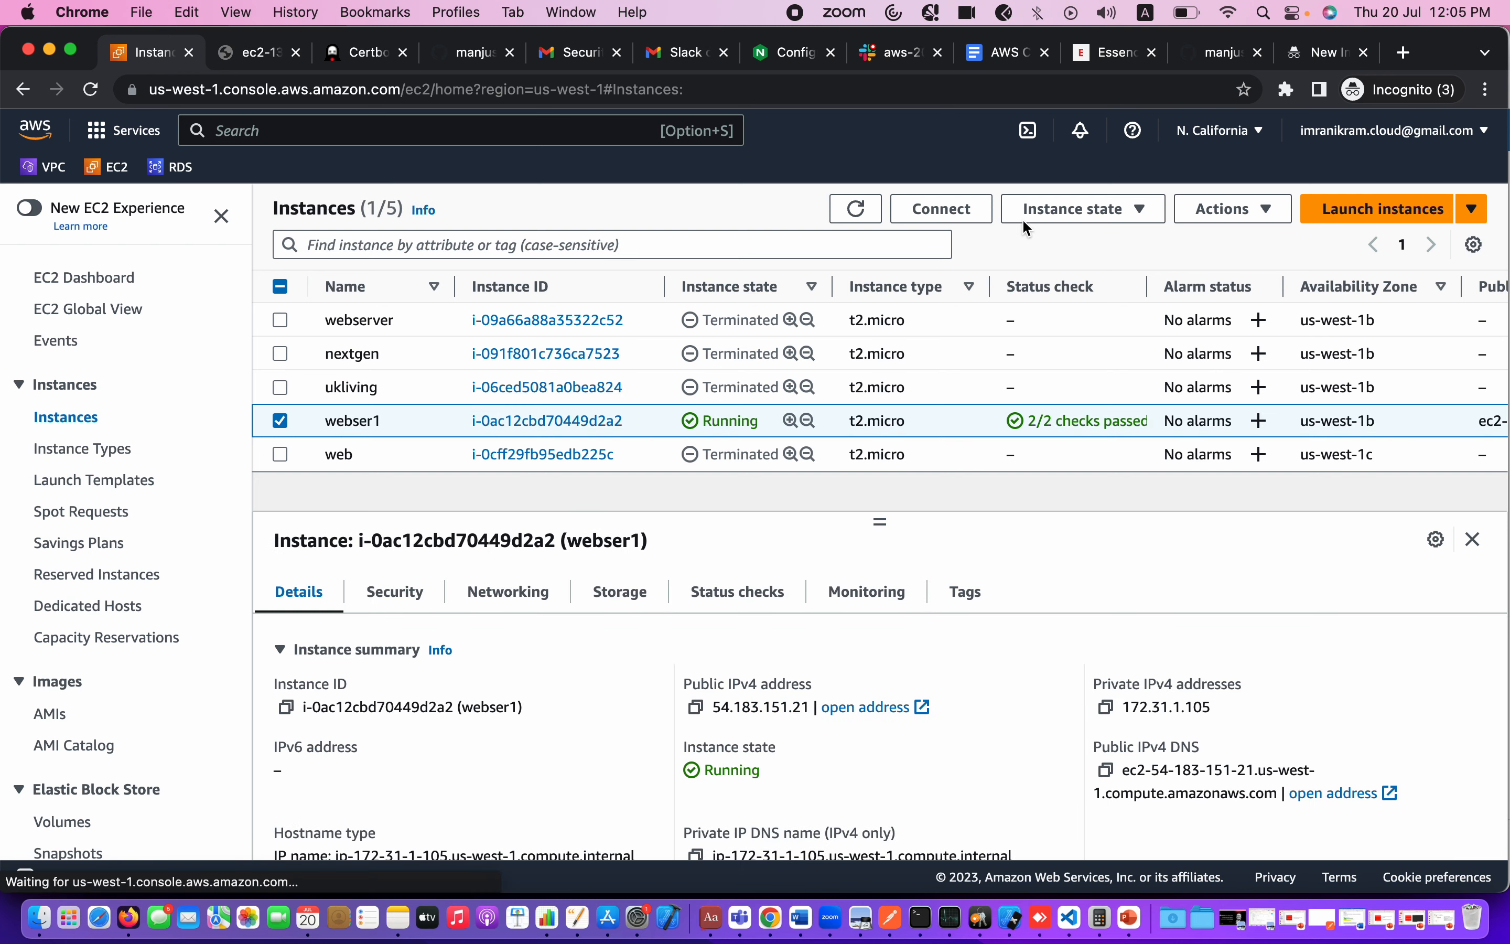
{"action": "left_click", "coordinate": [946, 213]}
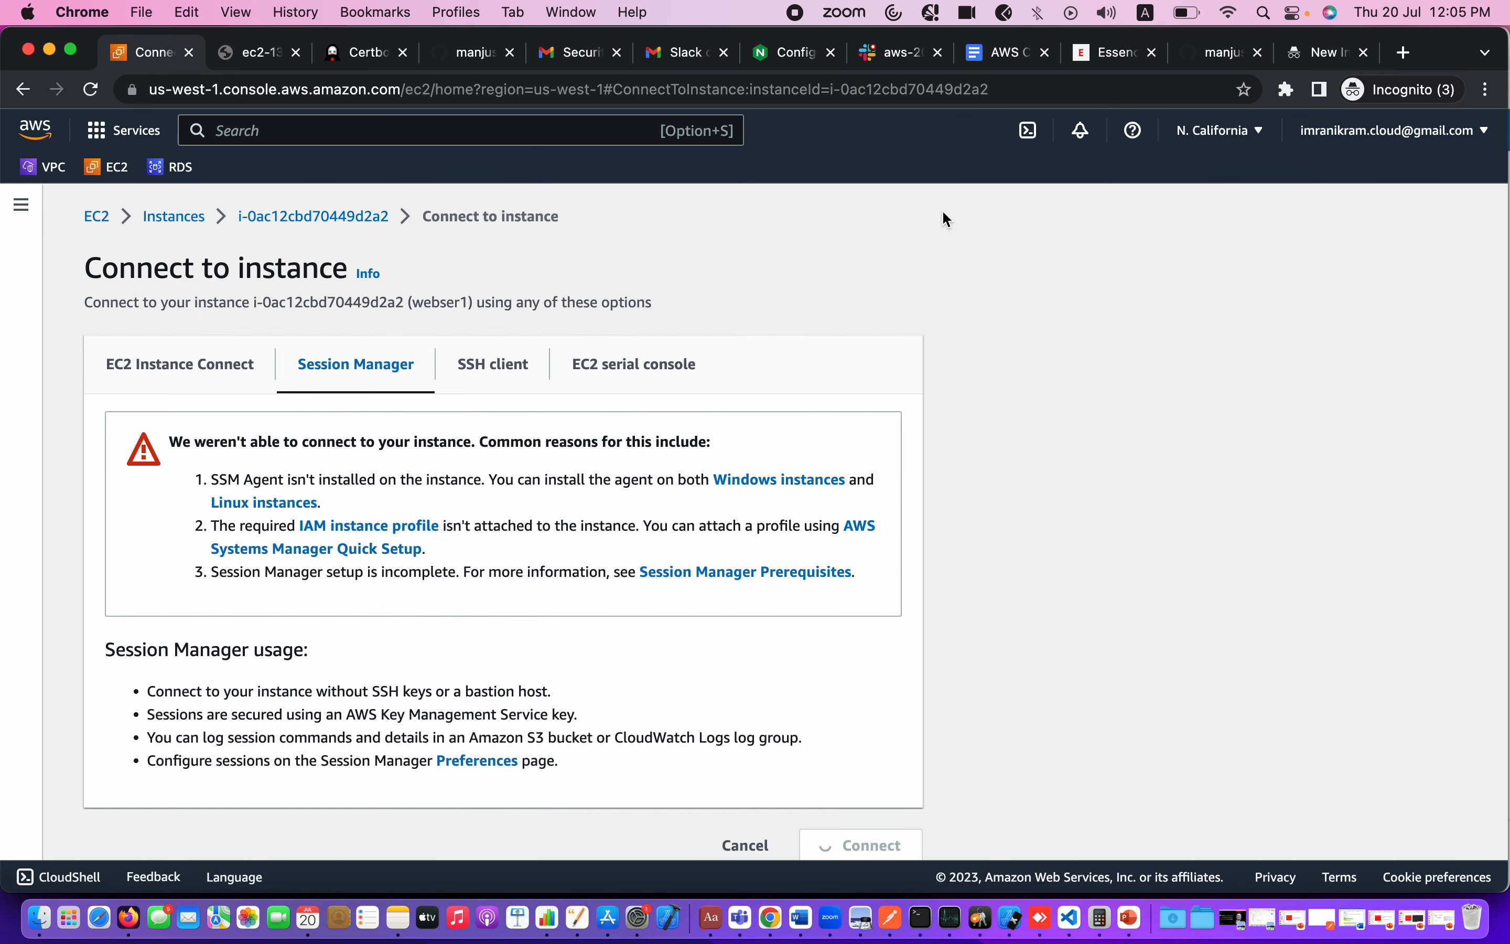
{"action": "left_click", "coordinate": [220, 371]}
{"action": "scroll", "coordinate": [293, 428], "scroll_direction": "down", "scroll_amount": 2}
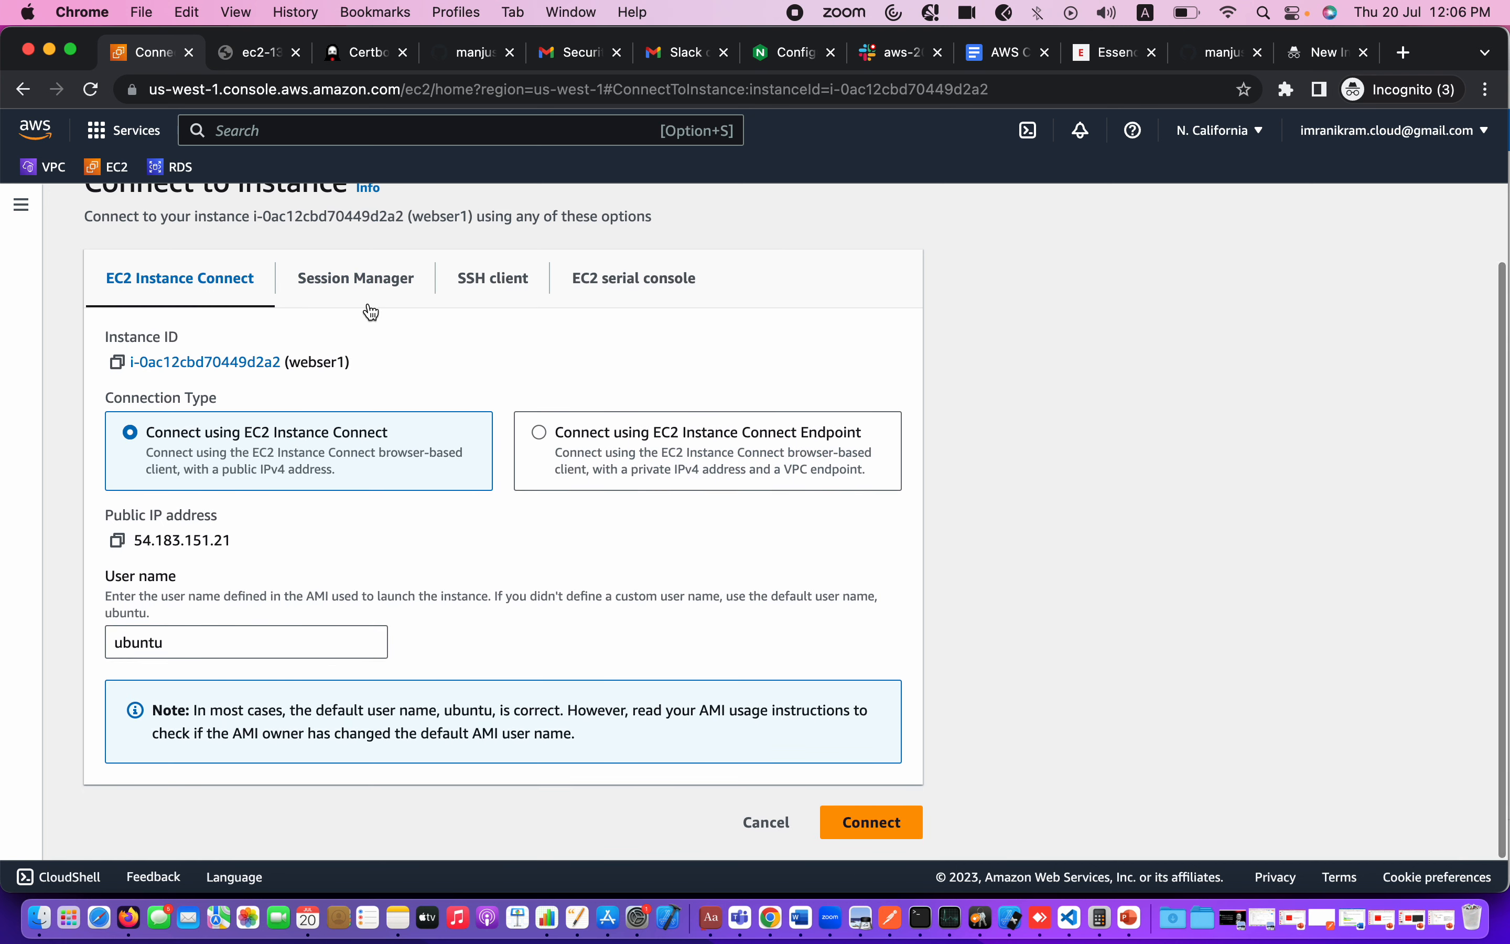
{"action": "left_click", "coordinate": [502, 284]}
{"action": "left_click", "coordinate": [198, 344]}
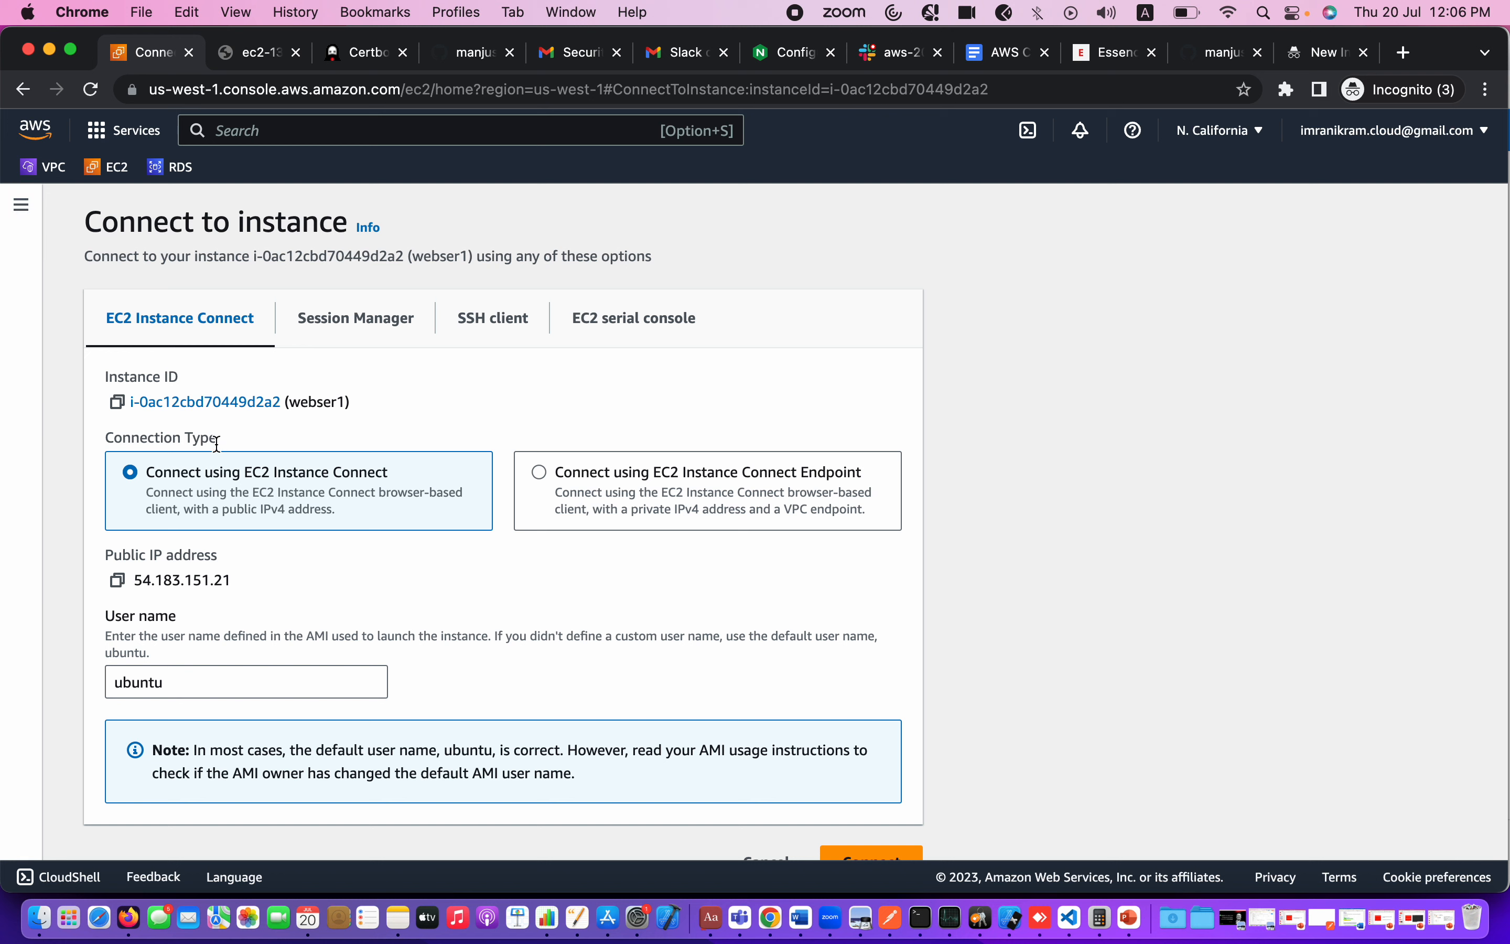
{"action": "left_click", "coordinate": [117, 581]}
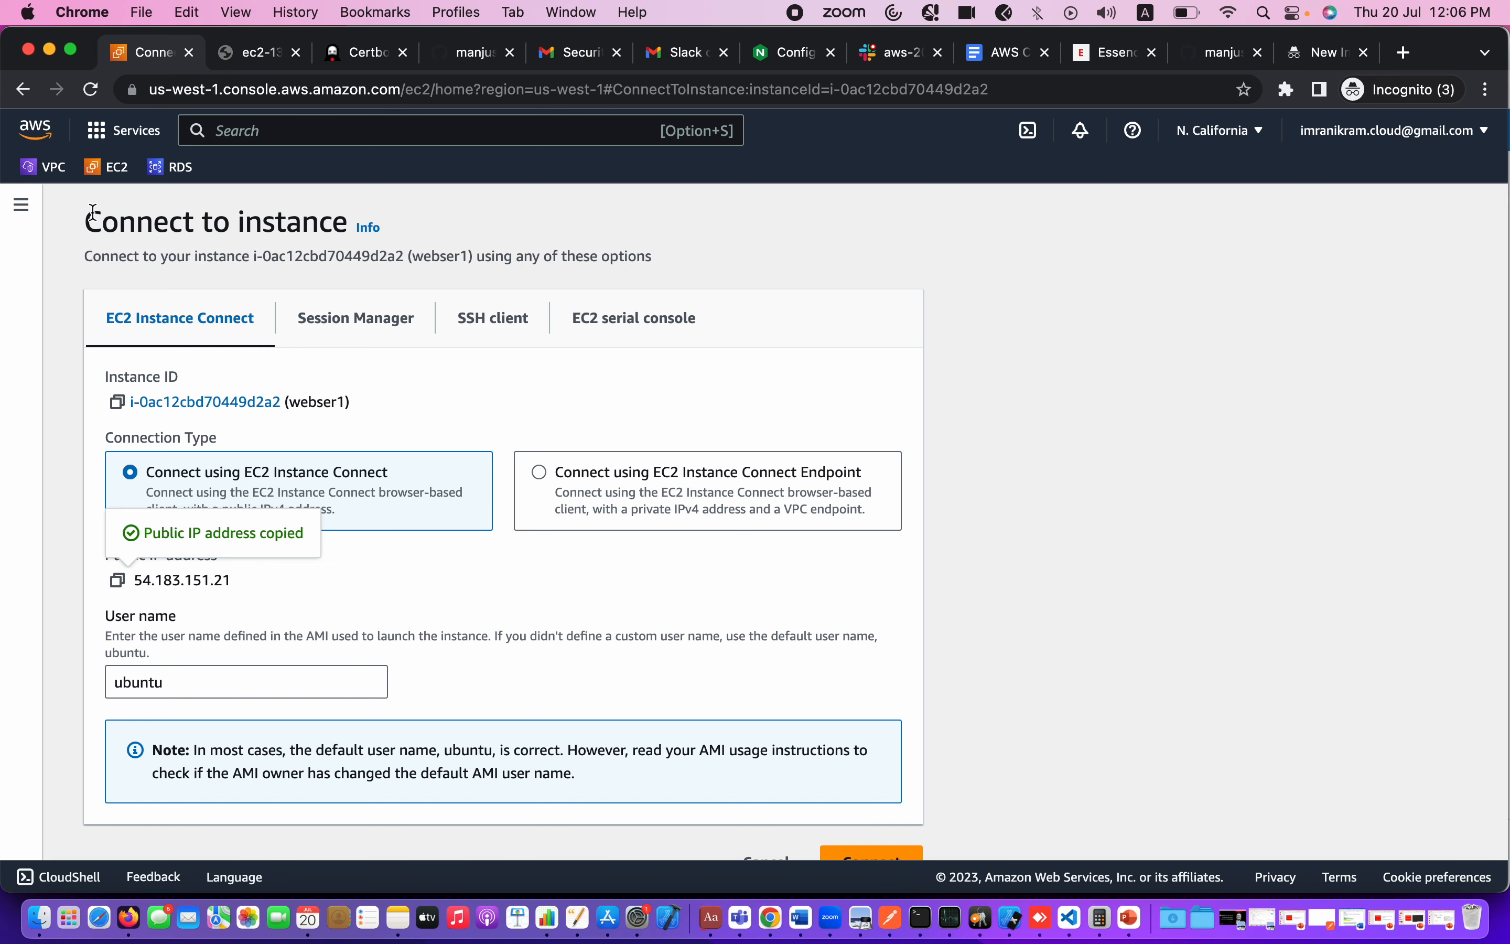
Step: Go to the Route 53 service and open the records of the thenextgen.uk hosted zone
{"action": "left_click", "coordinate": [247, 117]}
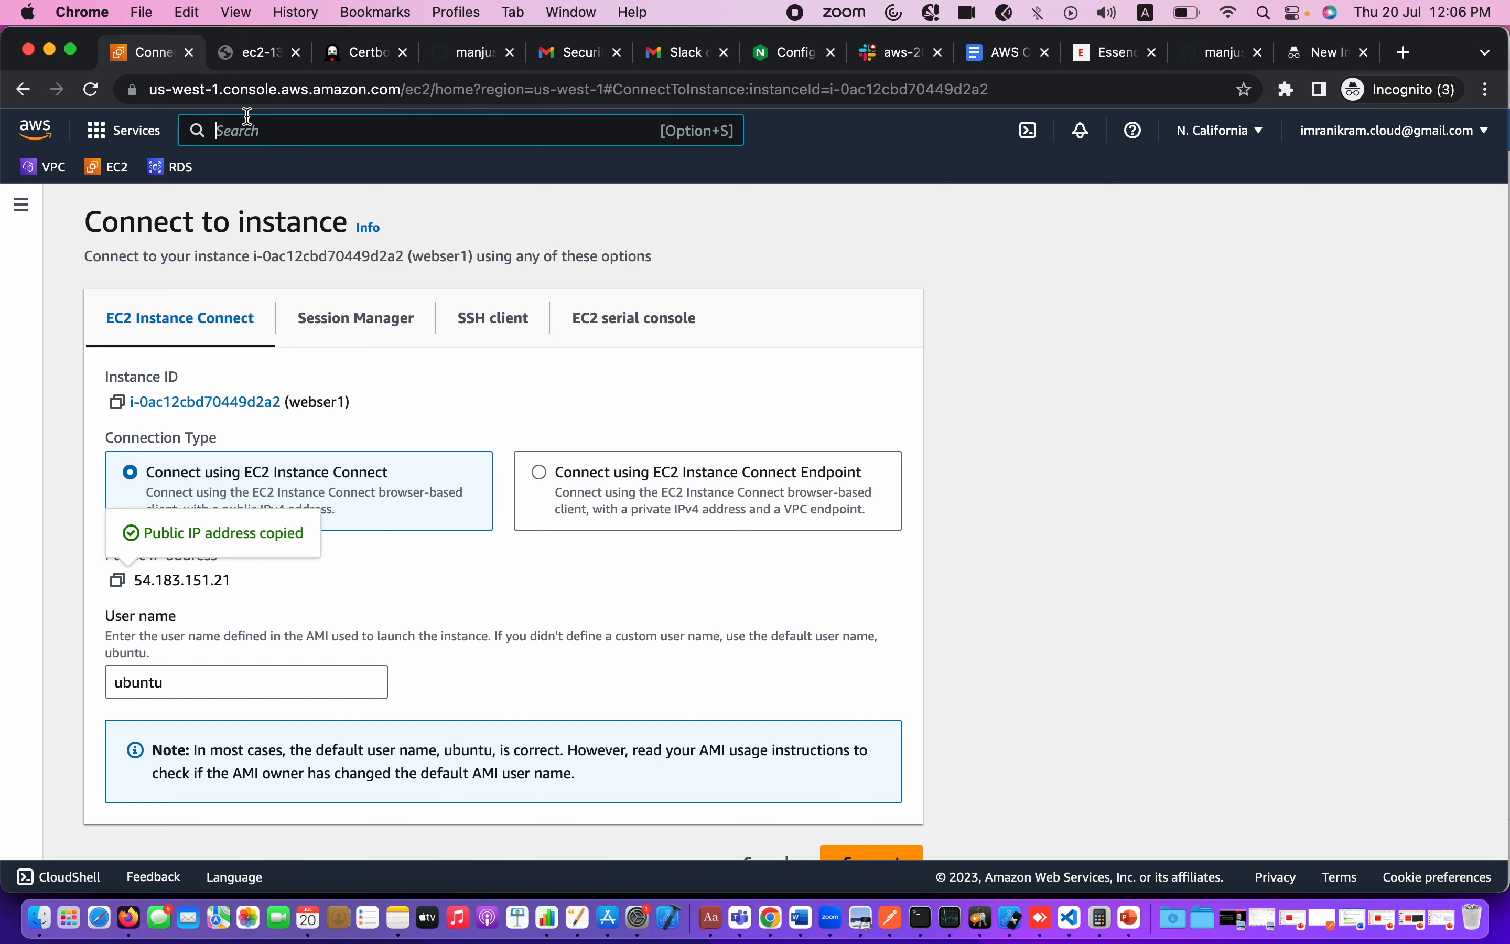
{"action": "type", "text": "rou"}
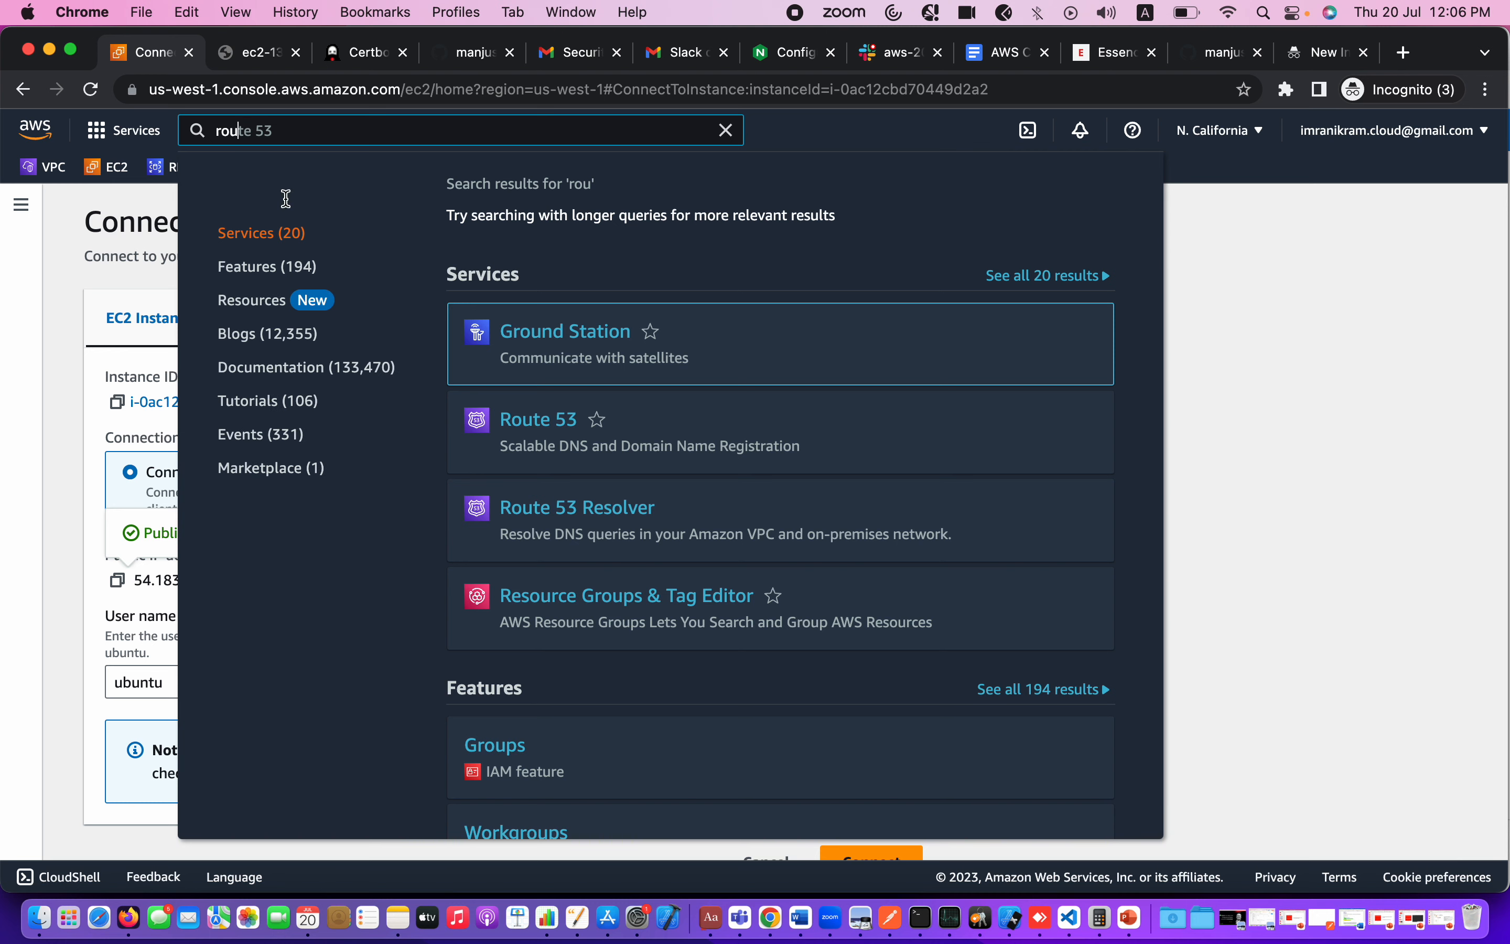
{"action": "left_click", "coordinate": [516, 423]}
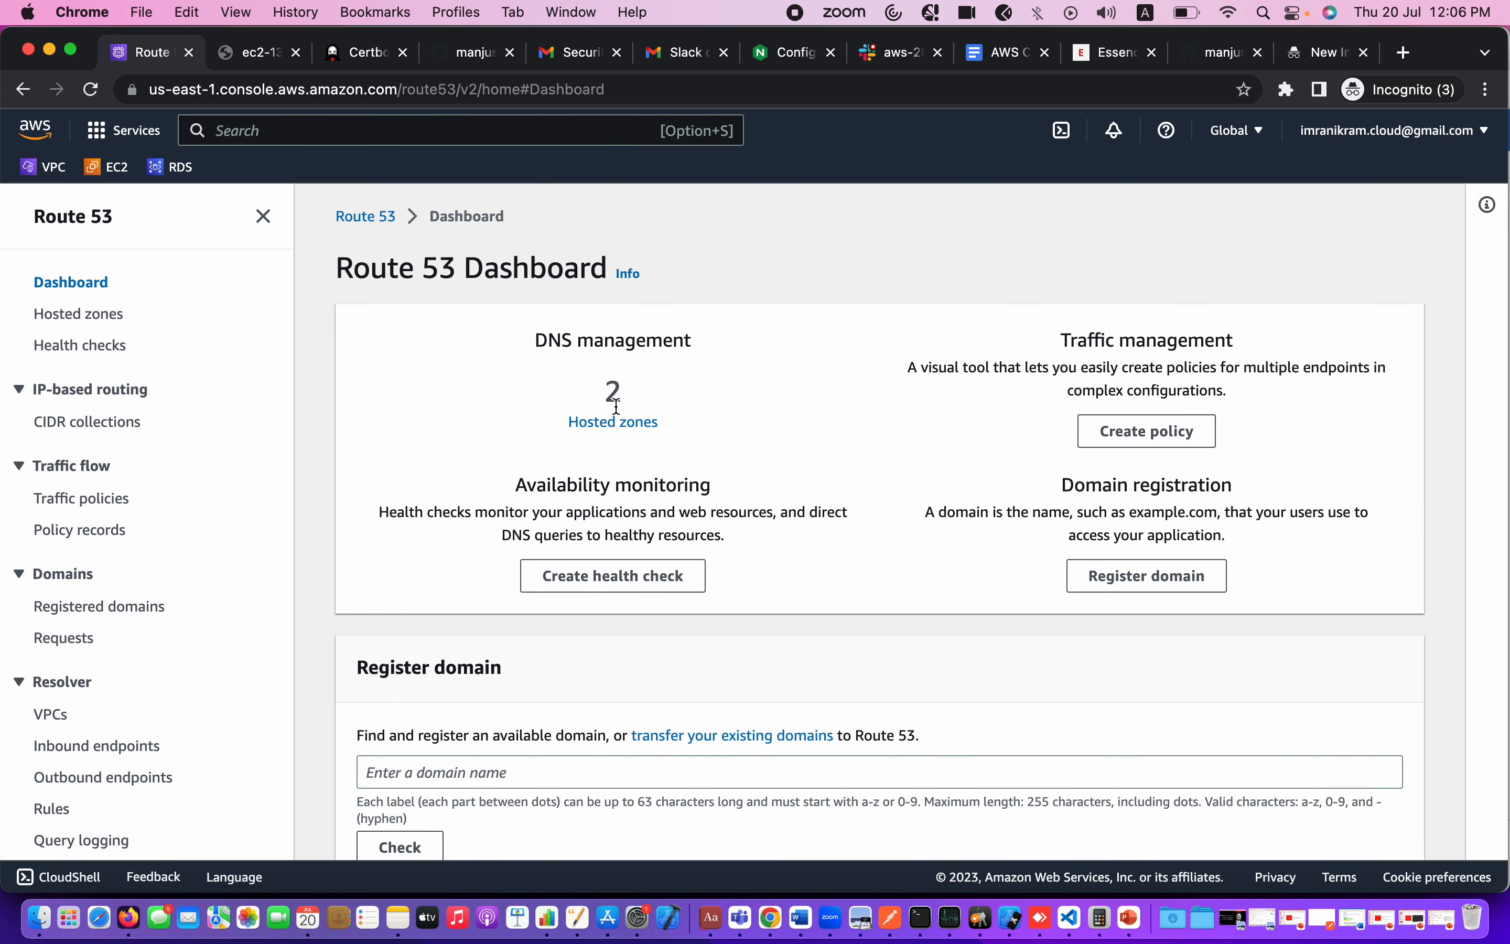
{"action": "left_click", "coordinate": [619, 425]}
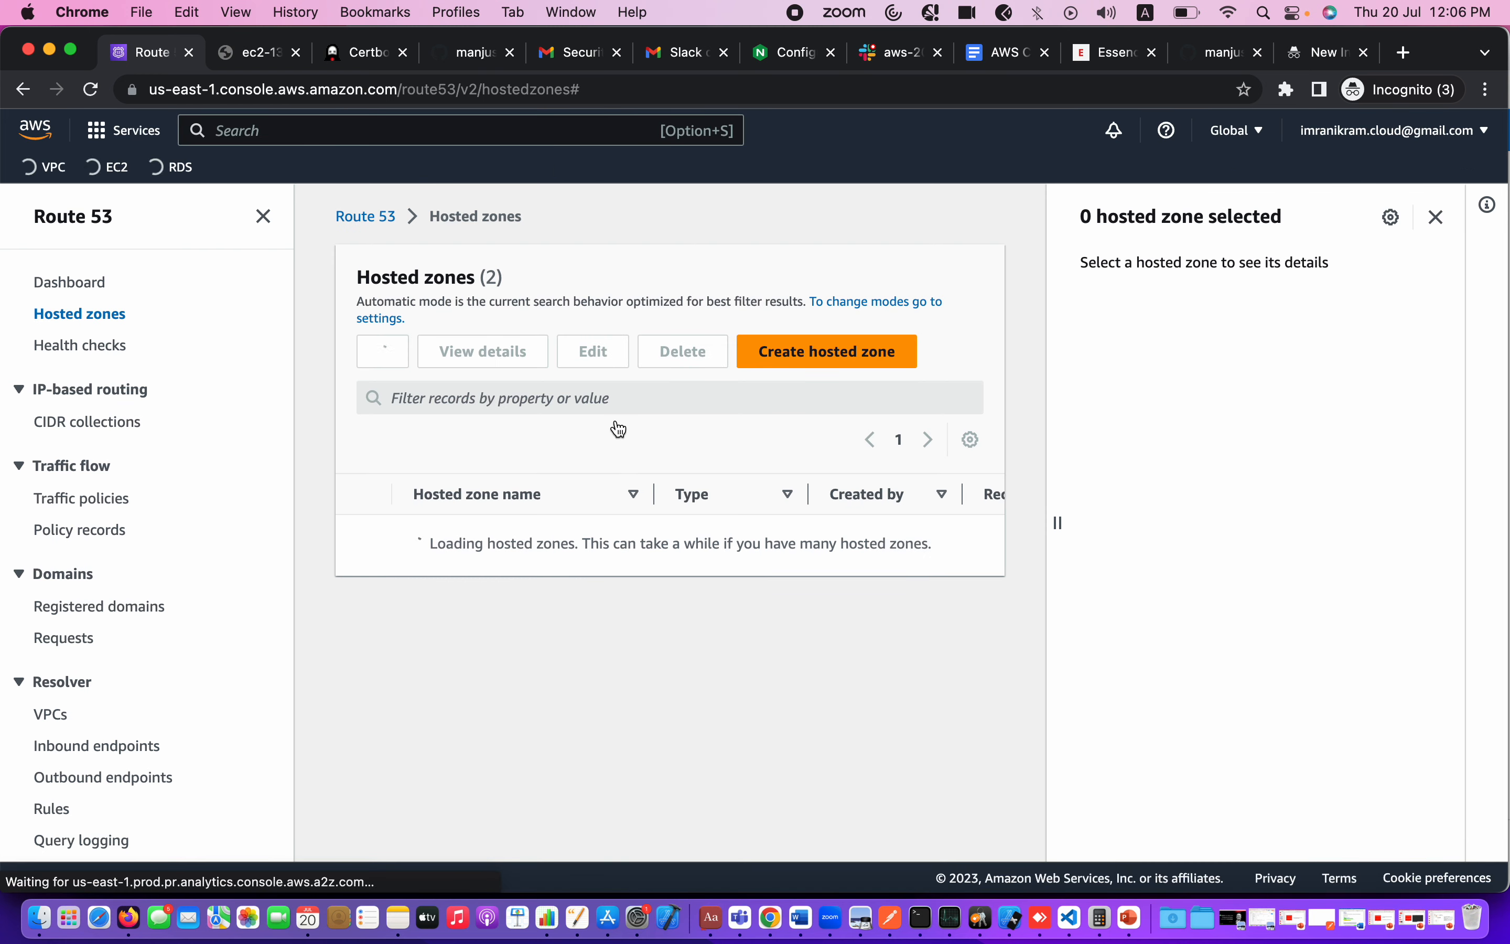
{"action": "left_click", "coordinate": [445, 539]}
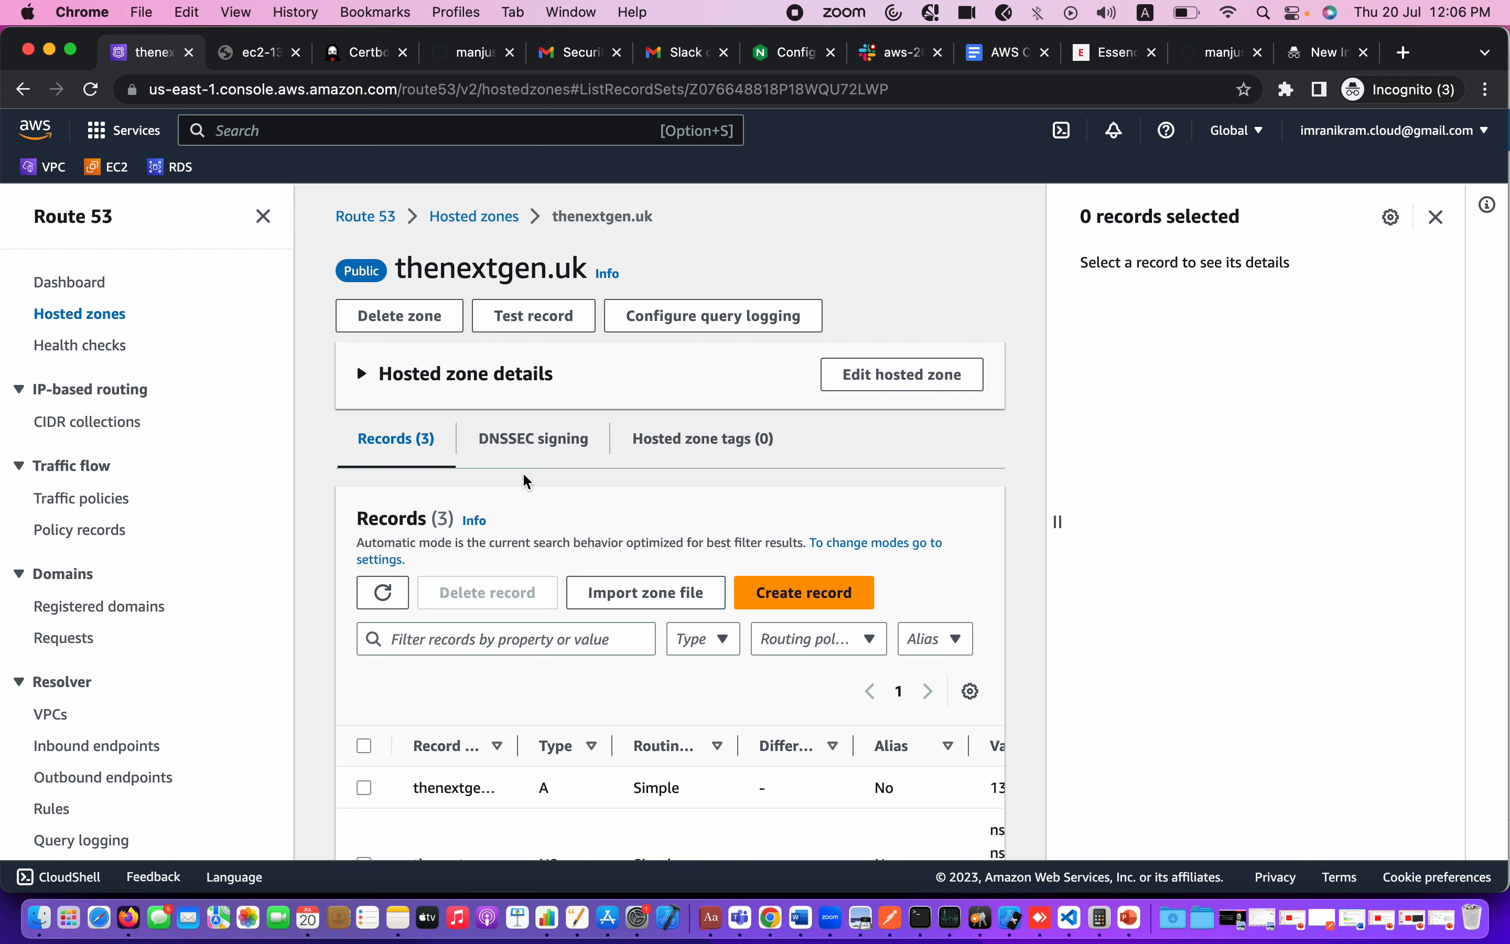
{"action": "scroll", "coordinate": [611, 562], "scroll_direction": "down", "scroll_amount": 3}
{"action": "scroll", "coordinate": [634, 746], "scroll_direction": "up", "scroll_amount": 2}
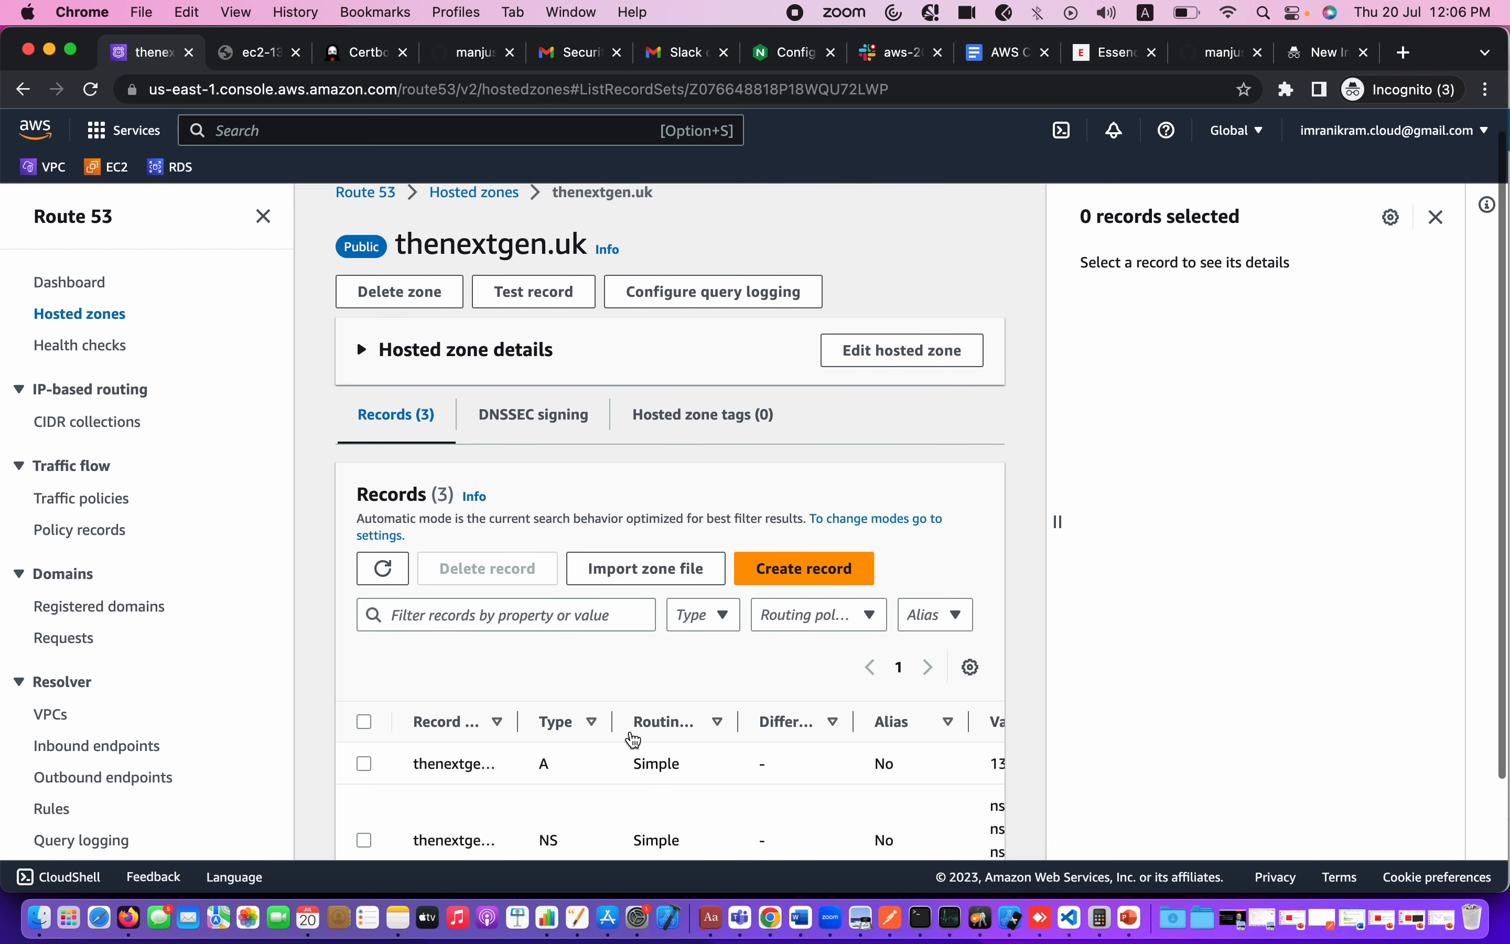
{"action": "scroll", "coordinate": [649, 543], "scroll_direction": "up", "scroll_amount": 1}
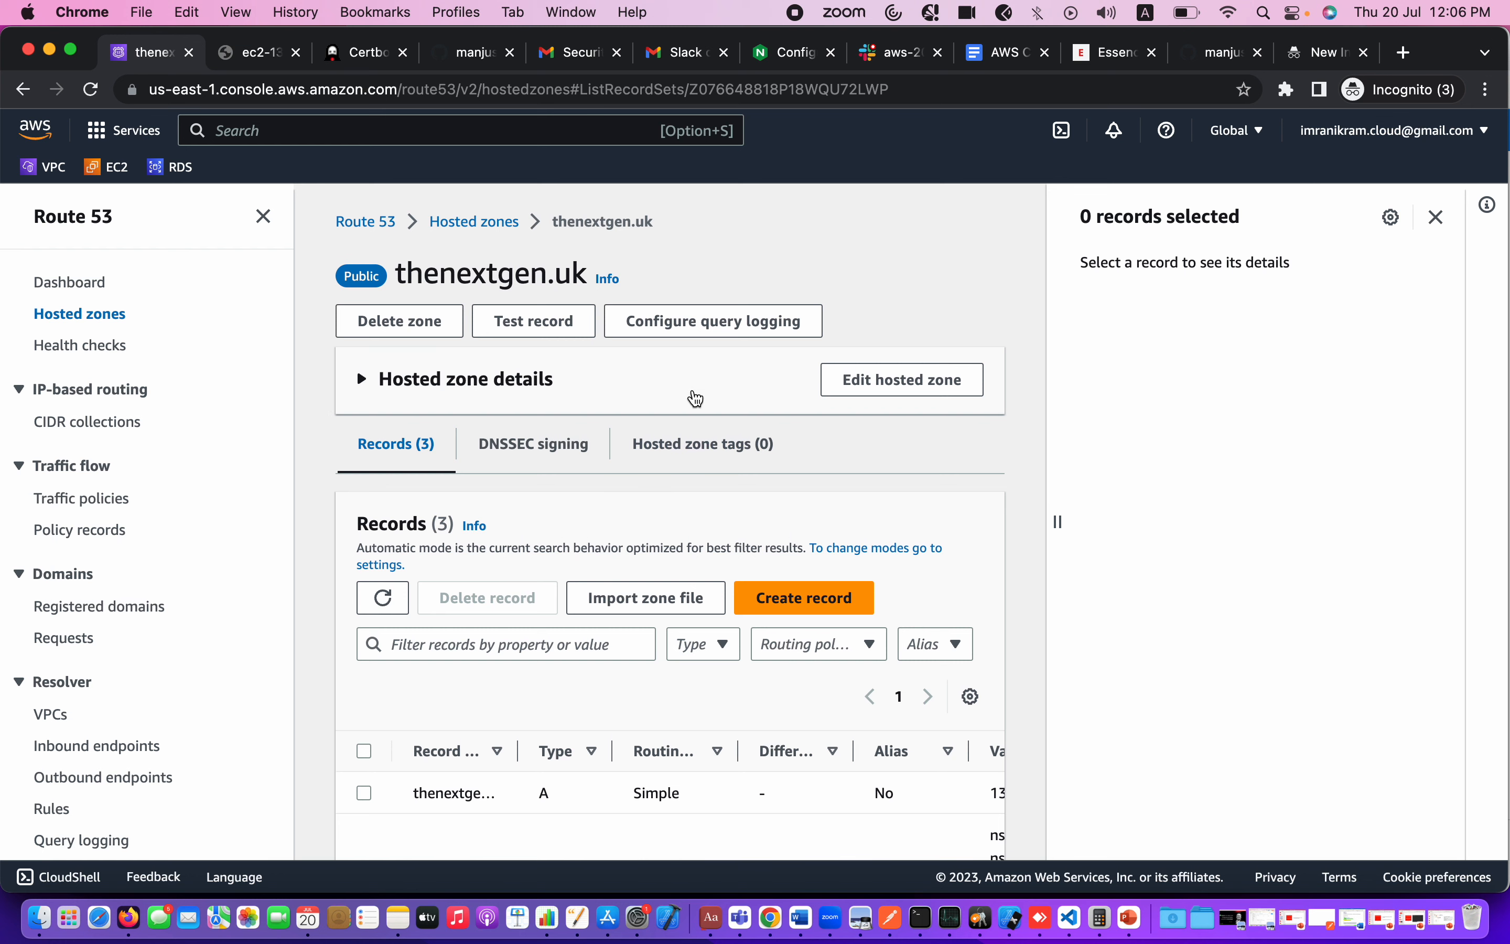
{"action": "left_click", "coordinate": [481, 226]}
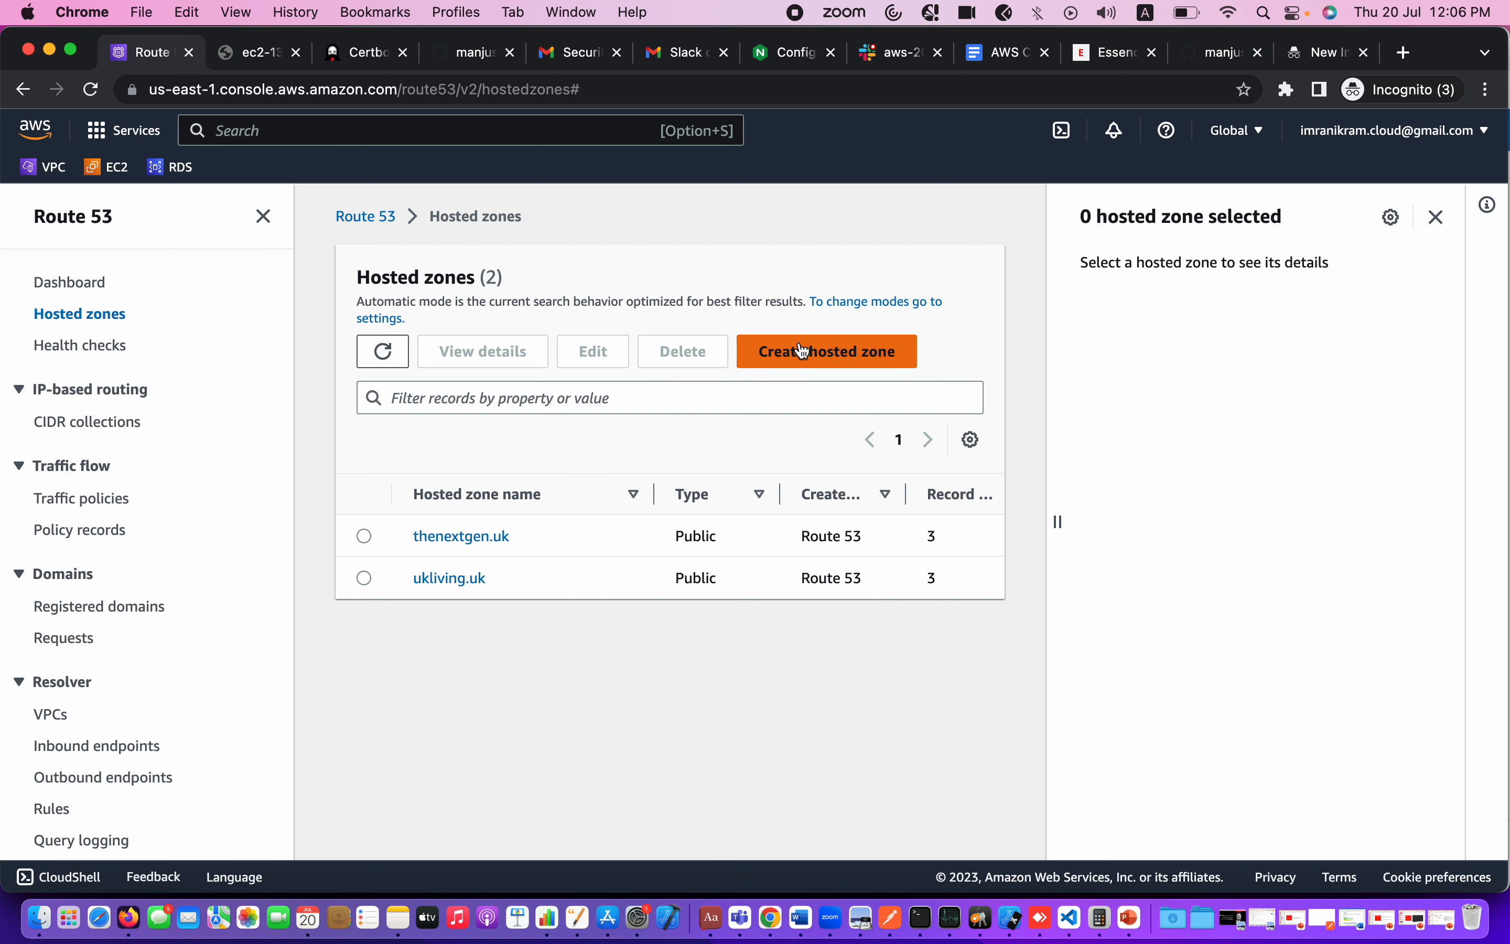
{"action": "left_click", "coordinate": [804, 352]}
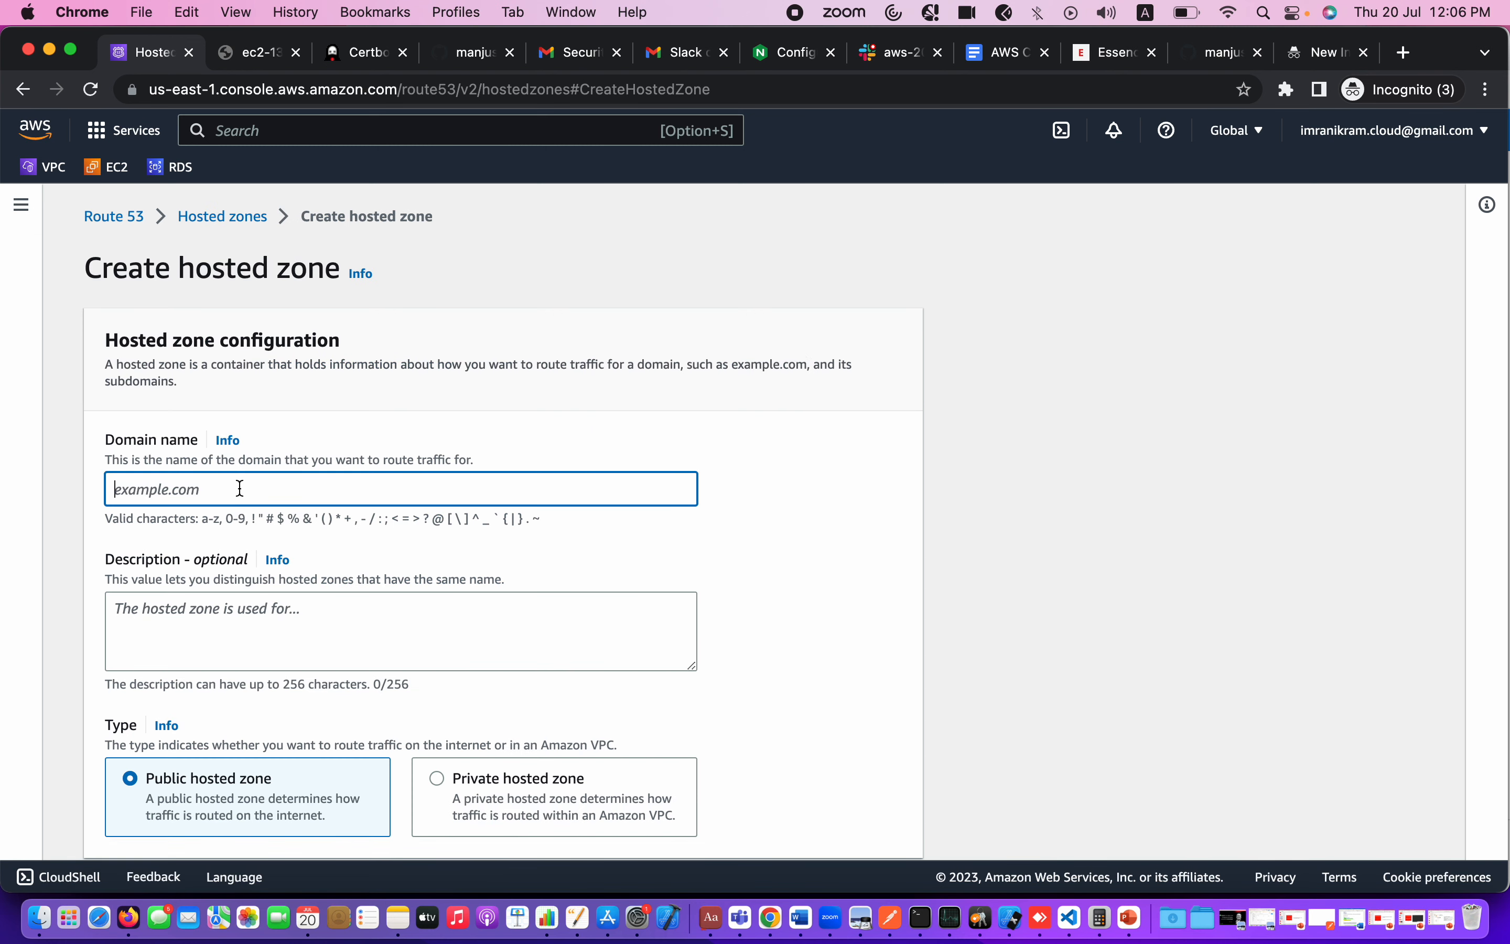
{"action": "left_click", "coordinate": [26, 91]}
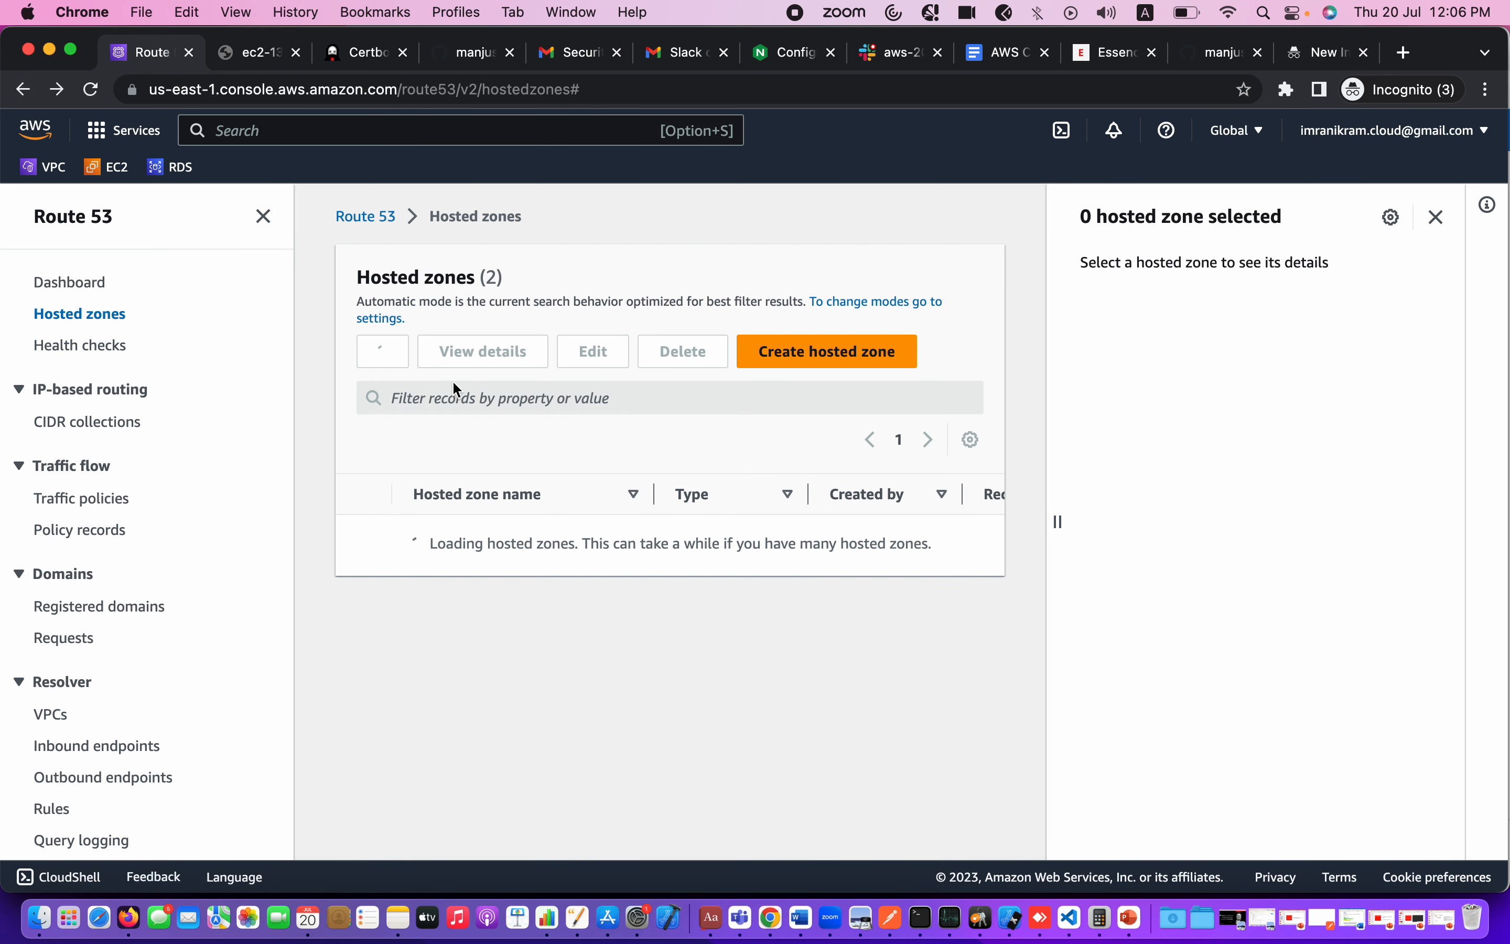
{"action": "left_click", "coordinate": [479, 548]}
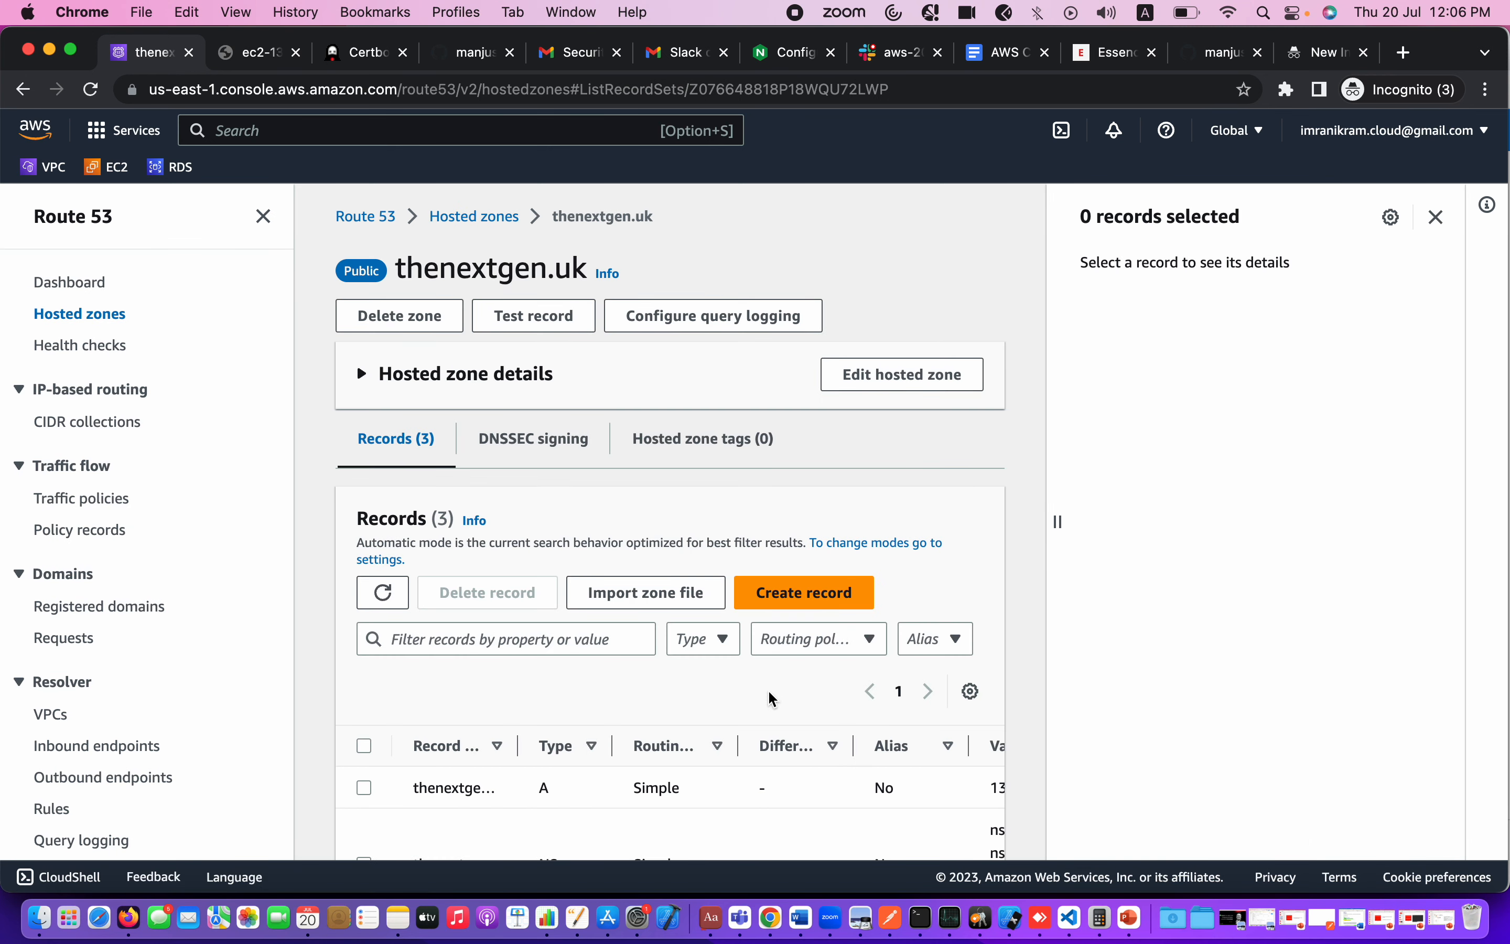
Step: Set the value of the thenextgen.uk A record to 54.183.151.21 and save the record
{"action": "scroll", "coordinate": [768, 698], "scroll_direction": "down", "scroll_amount": 3}
{"action": "scroll", "coordinate": [777, 698], "scroll_direction": "right", "scroll_amount": 5}
{"action": "scroll", "coordinate": [777, 698], "scroll_direction": "left", "scroll_amount": 5}
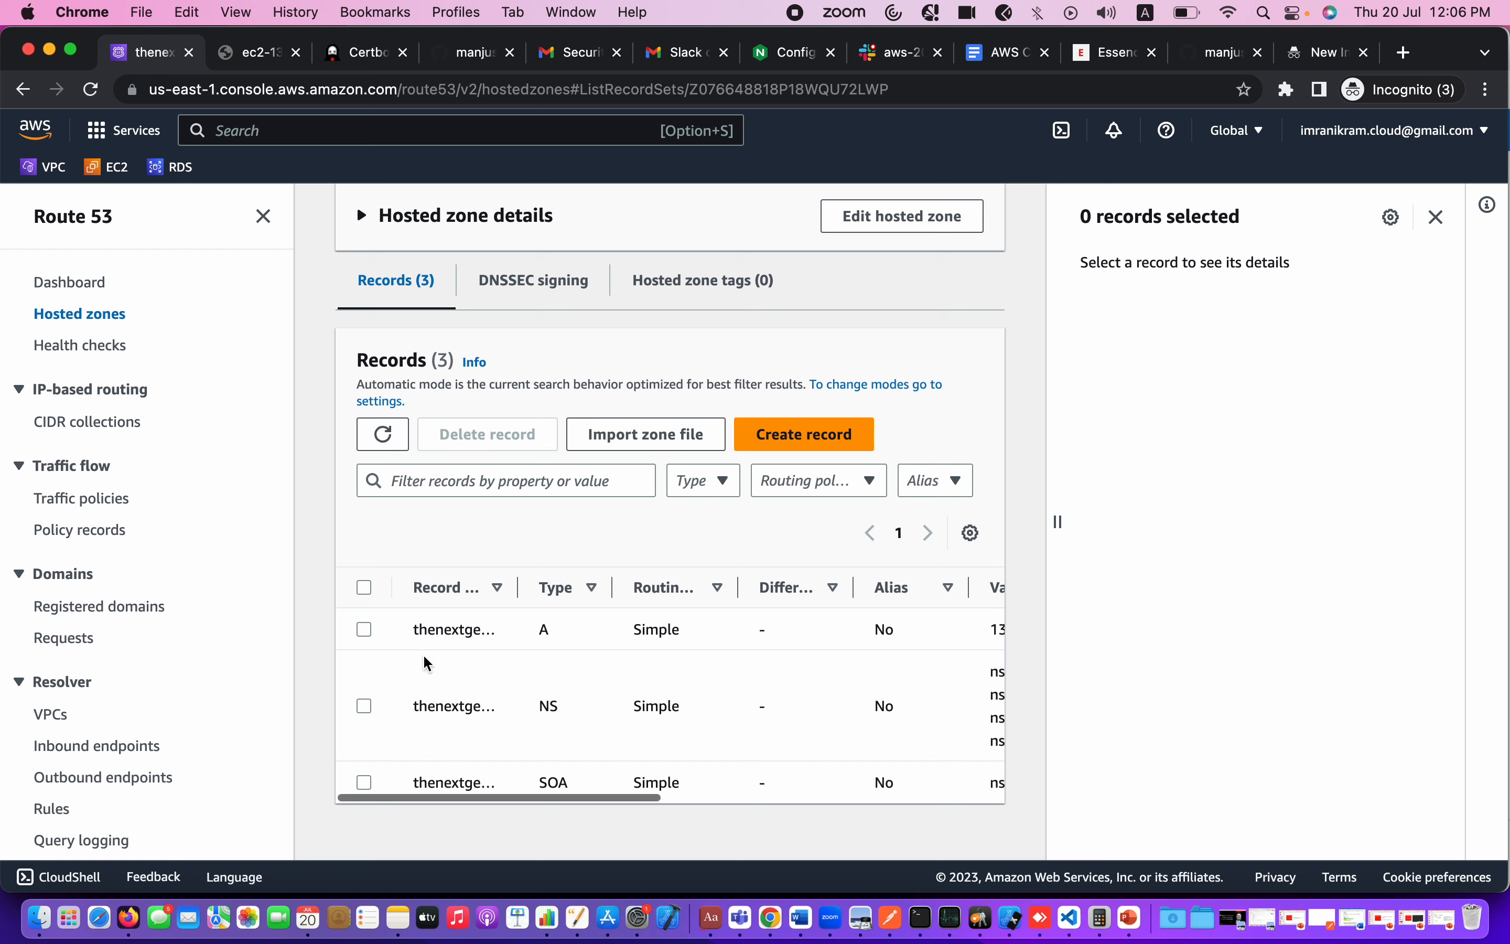
{"action": "left_click", "coordinate": [364, 629]}
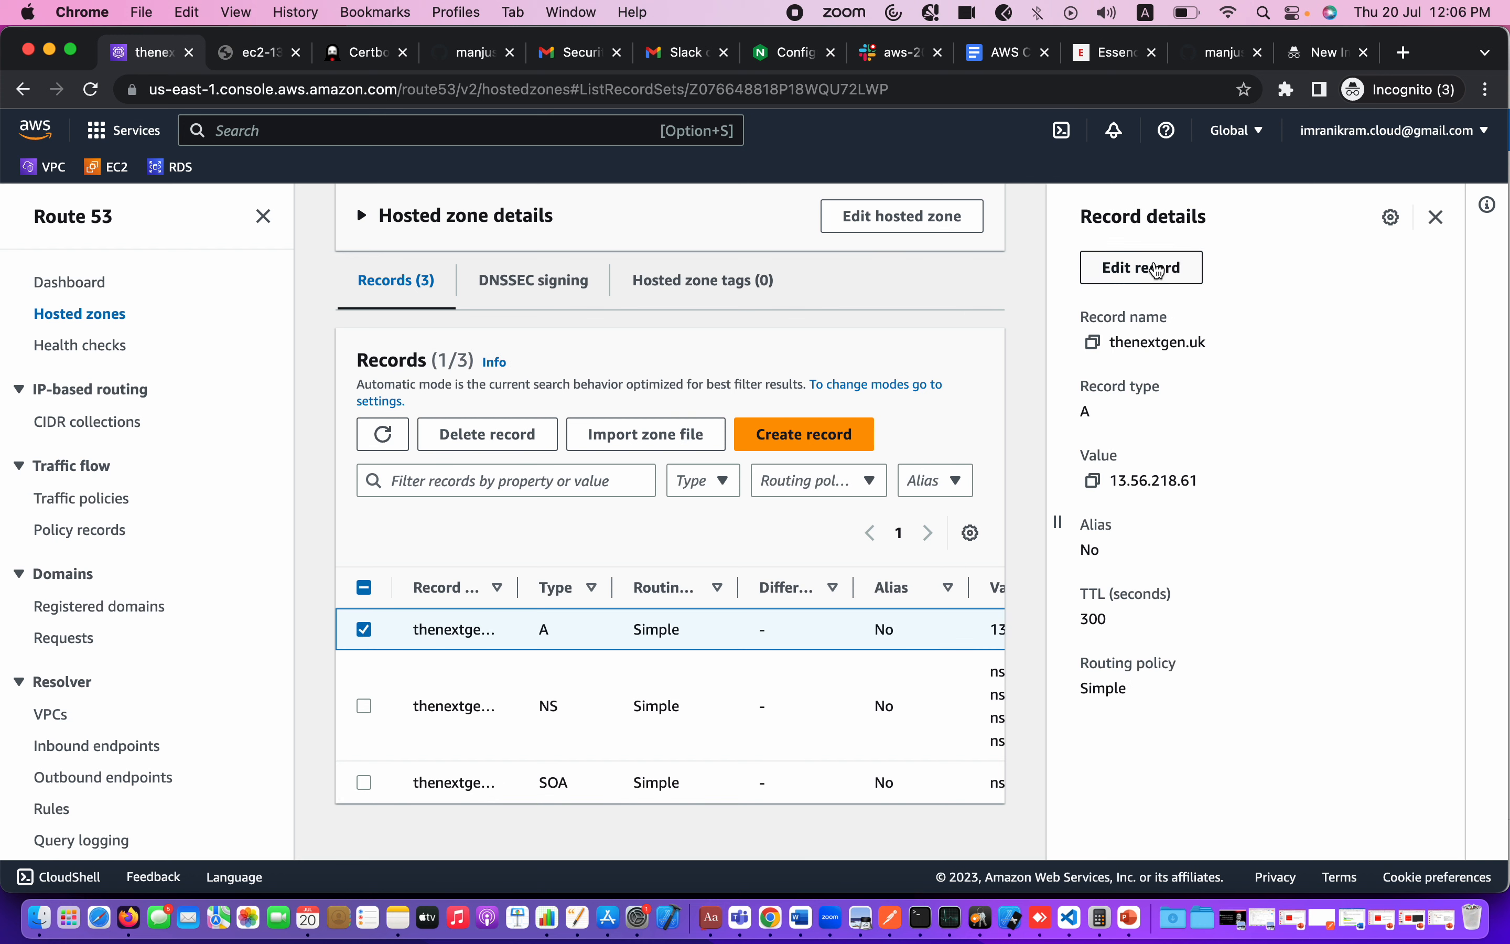
{"action": "left_click", "coordinate": [1156, 267]}
{"action": "left_click_drag", "start_coordinate": [1210, 525], "coordinate": [1031, 491]}
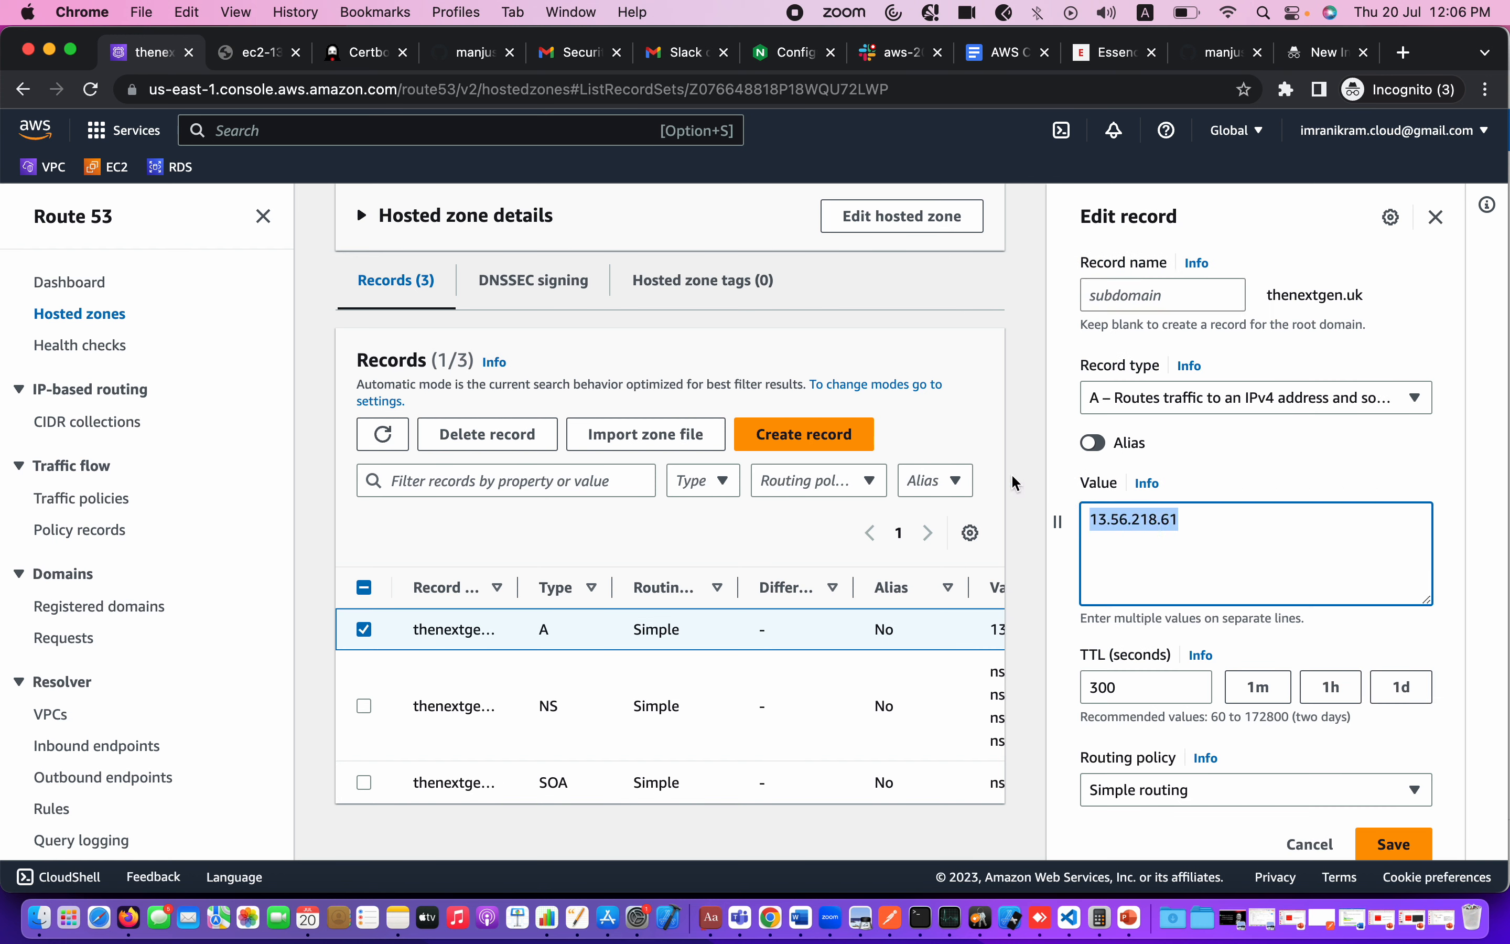
{"action": "type", "text": "54.183.151.21"}
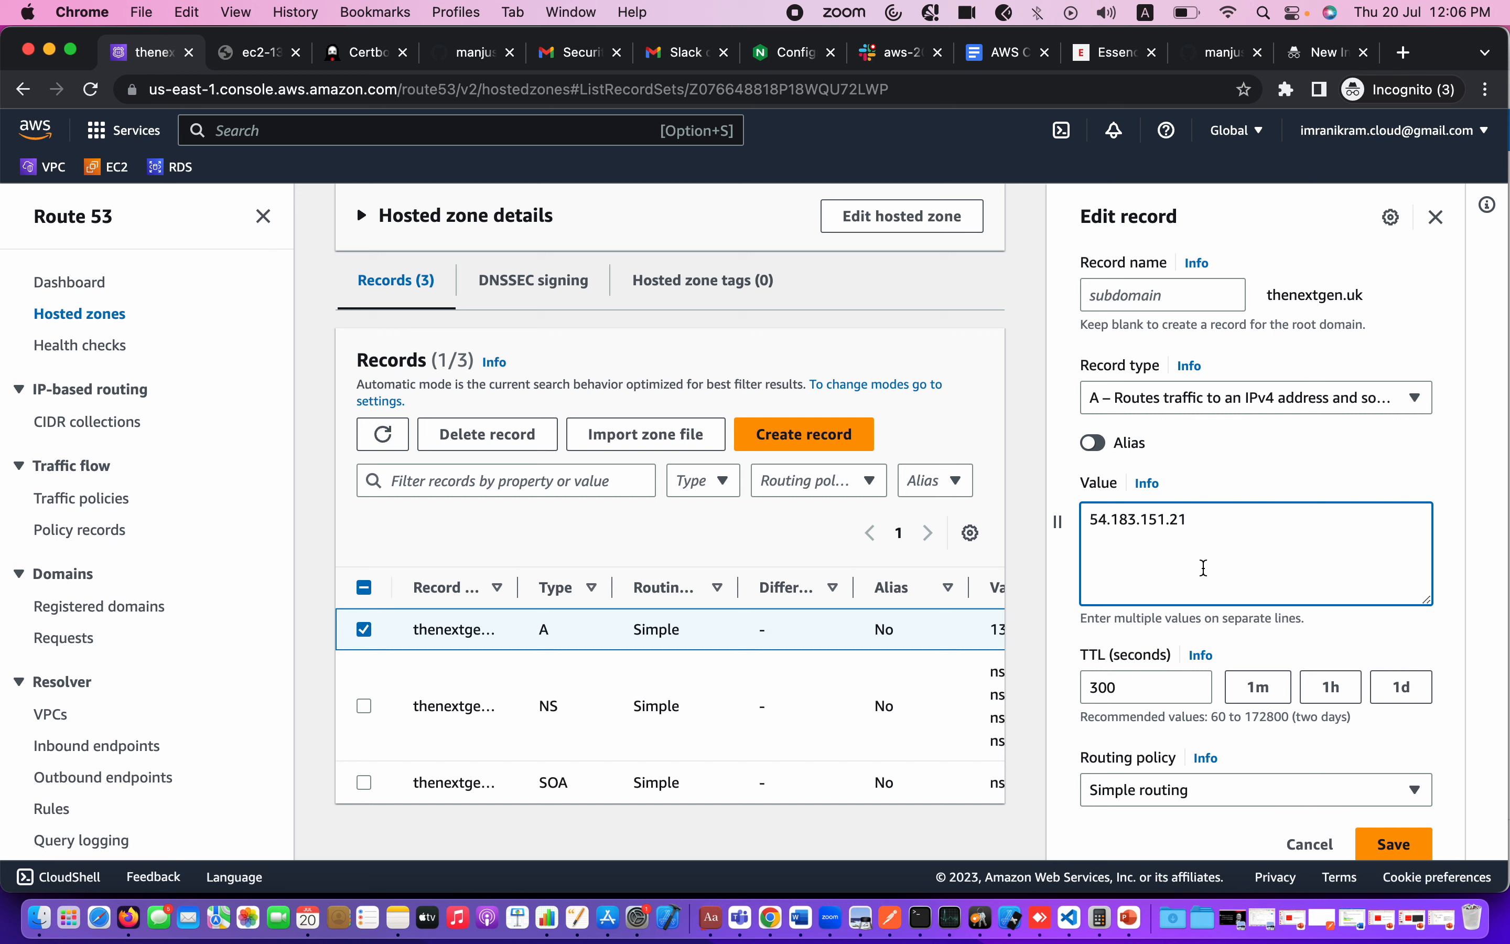
{"action": "scroll", "coordinate": [1205, 568], "scroll_direction": "down", "scroll_amount": 1}
{"action": "left_click", "coordinate": [1412, 832]}
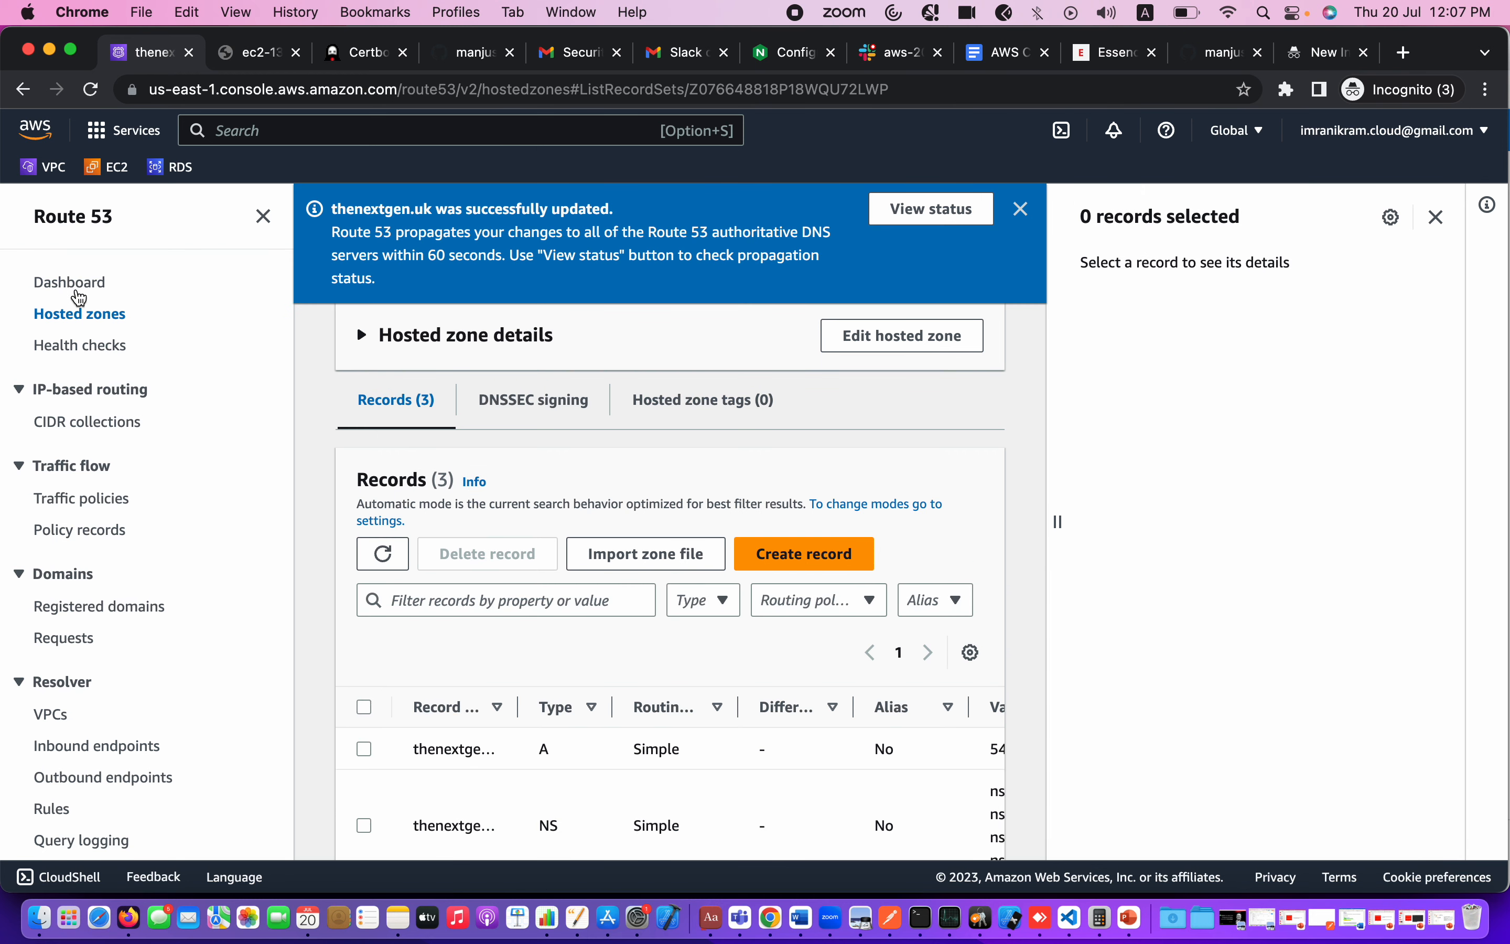
Step: Reopen the thenextgen.uk hosted zone from the Route 53 dashboard and check the value its A record routes traffic to
{"action": "left_click", "coordinate": [72, 283]}
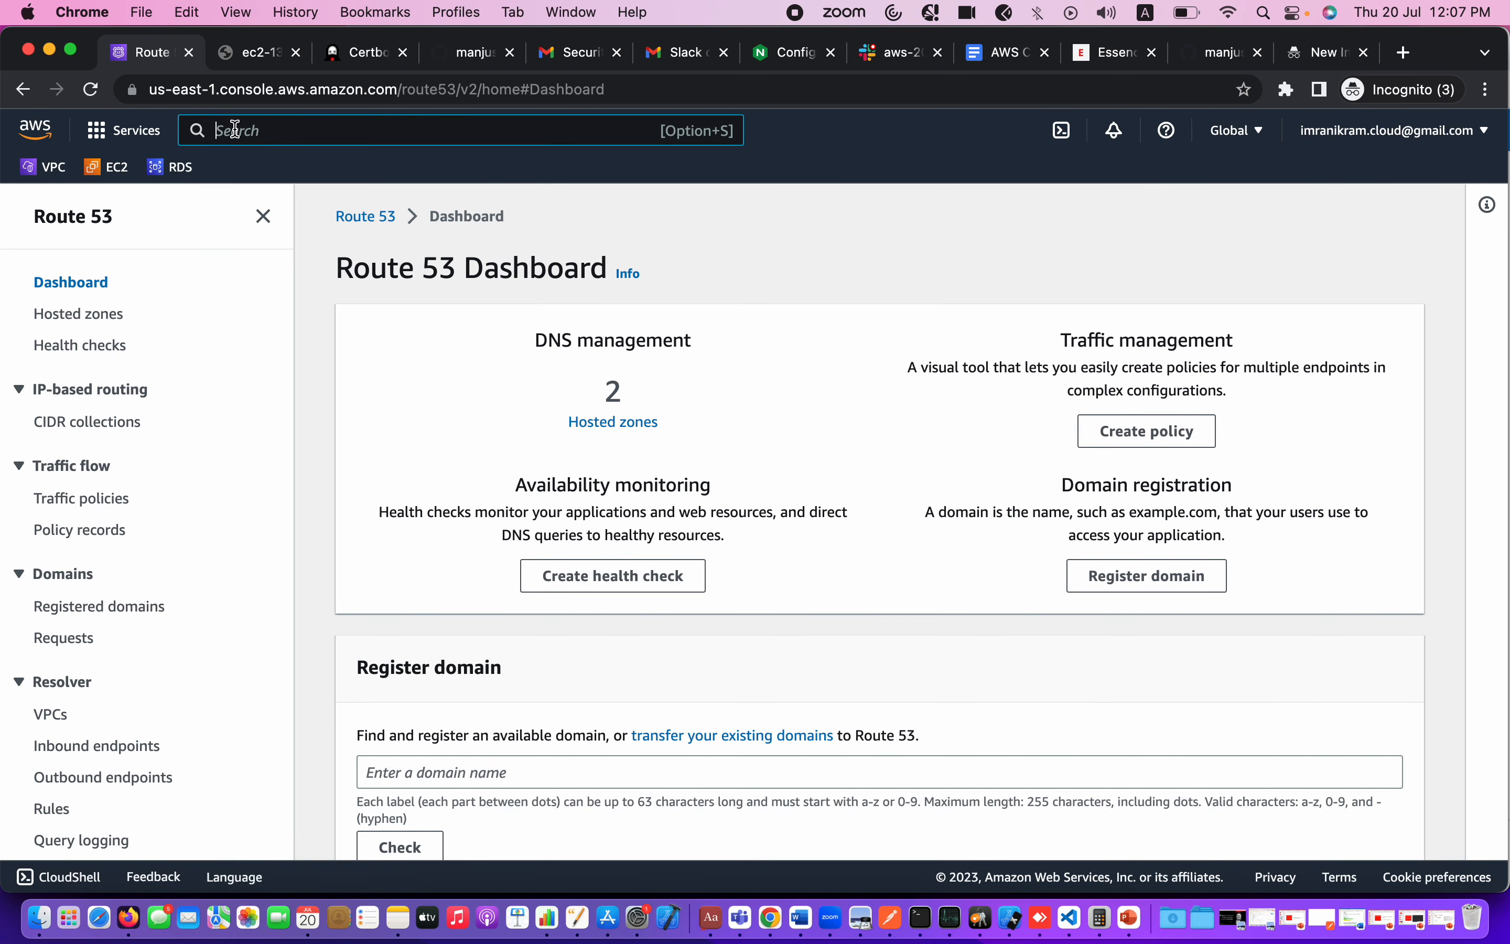
{"action": "left_click", "coordinate": [624, 426]}
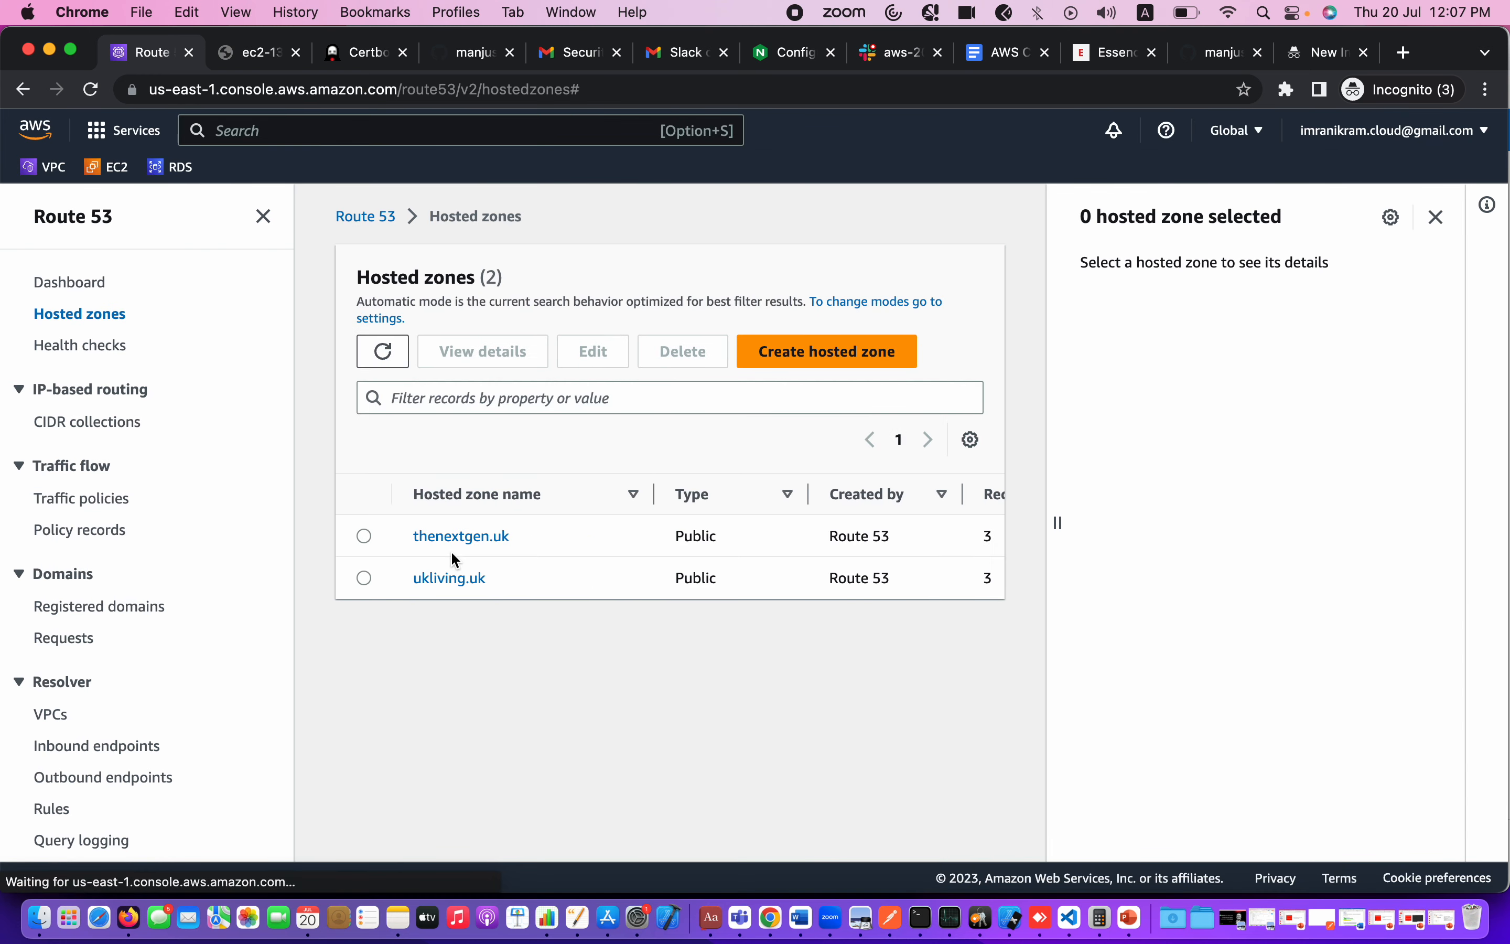
{"action": "left_click", "coordinate": [455, 537]}
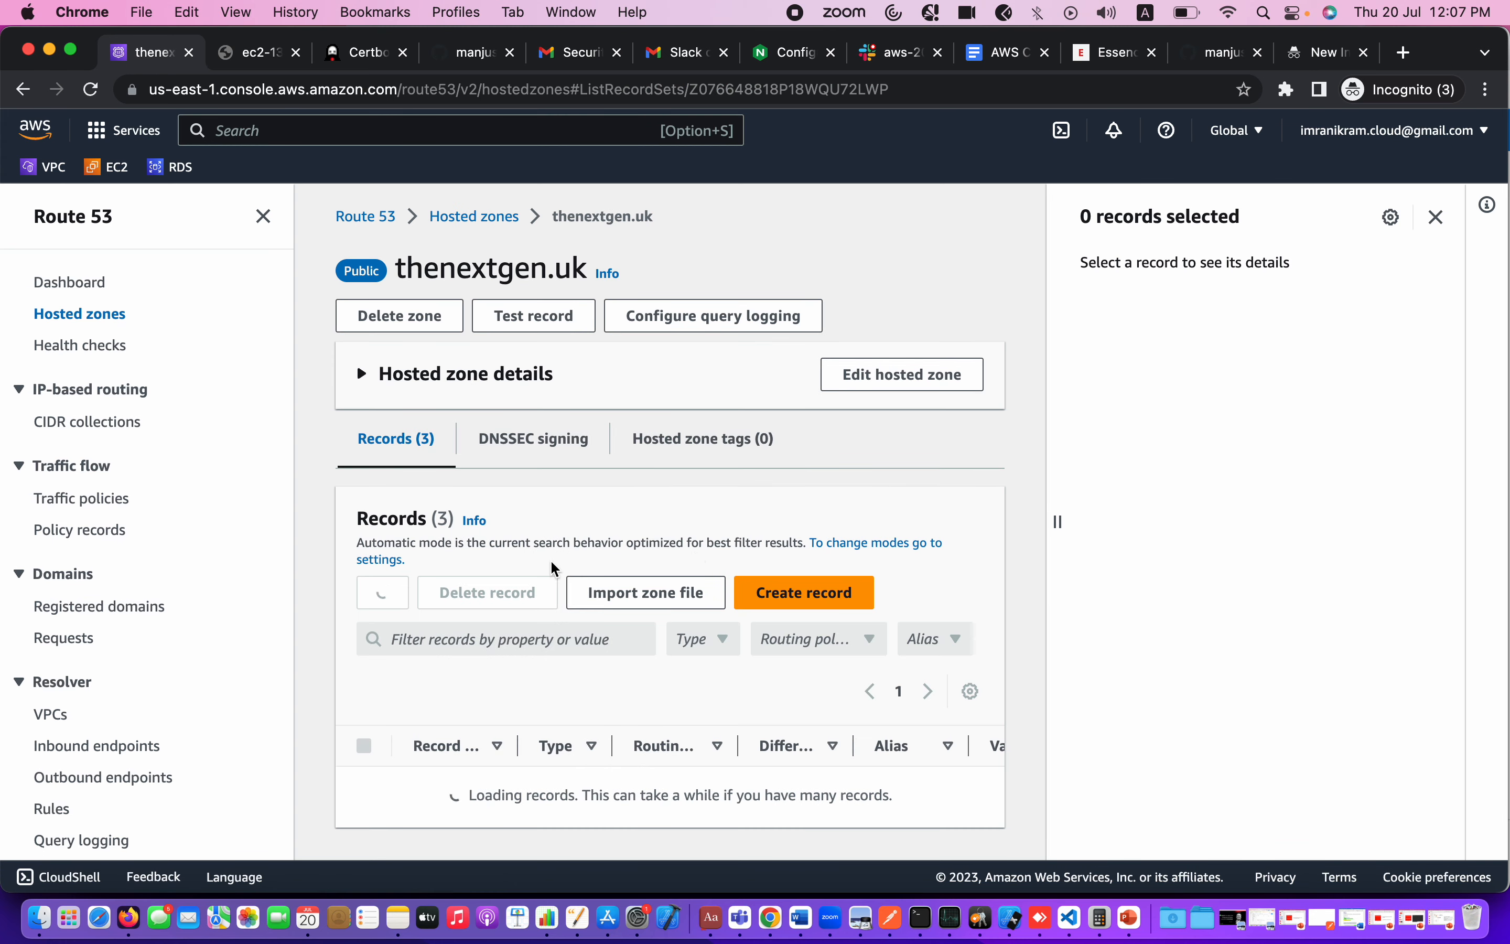
{"action": "scroll", "coordinate": [556, 761], "scroll_direction": "down", "scroll_amount": 2}
{"action": "scroll", "coordinate": [762, 731], "scroll_direction": "right", "scroll_amount": 5}
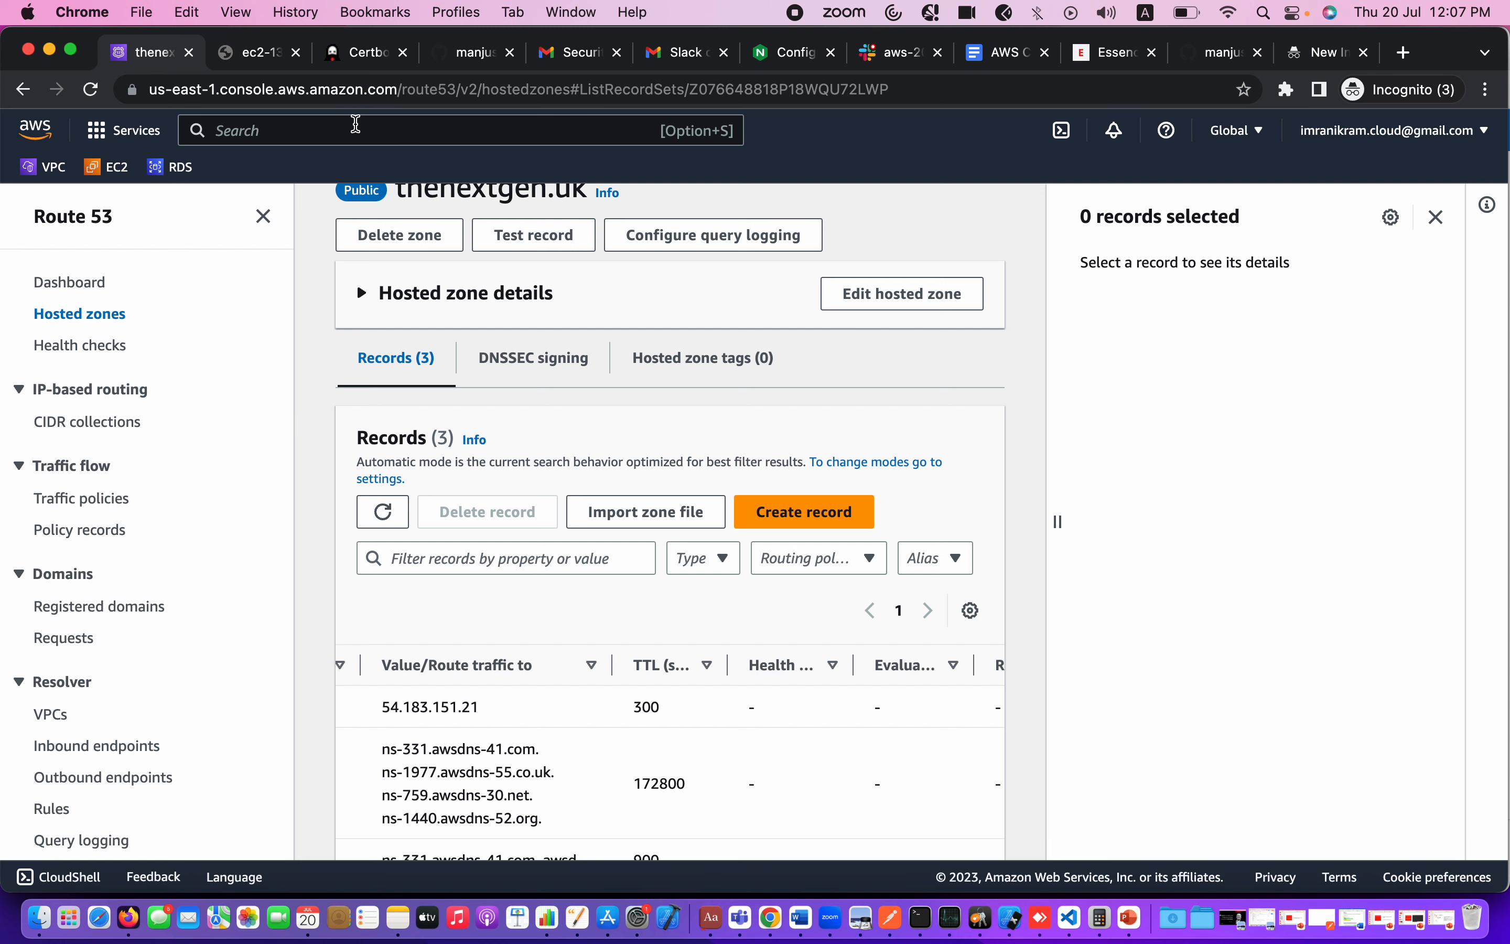
Step: Return to the EC2 service and list the running instances
{"action": "type", "text": "e"}
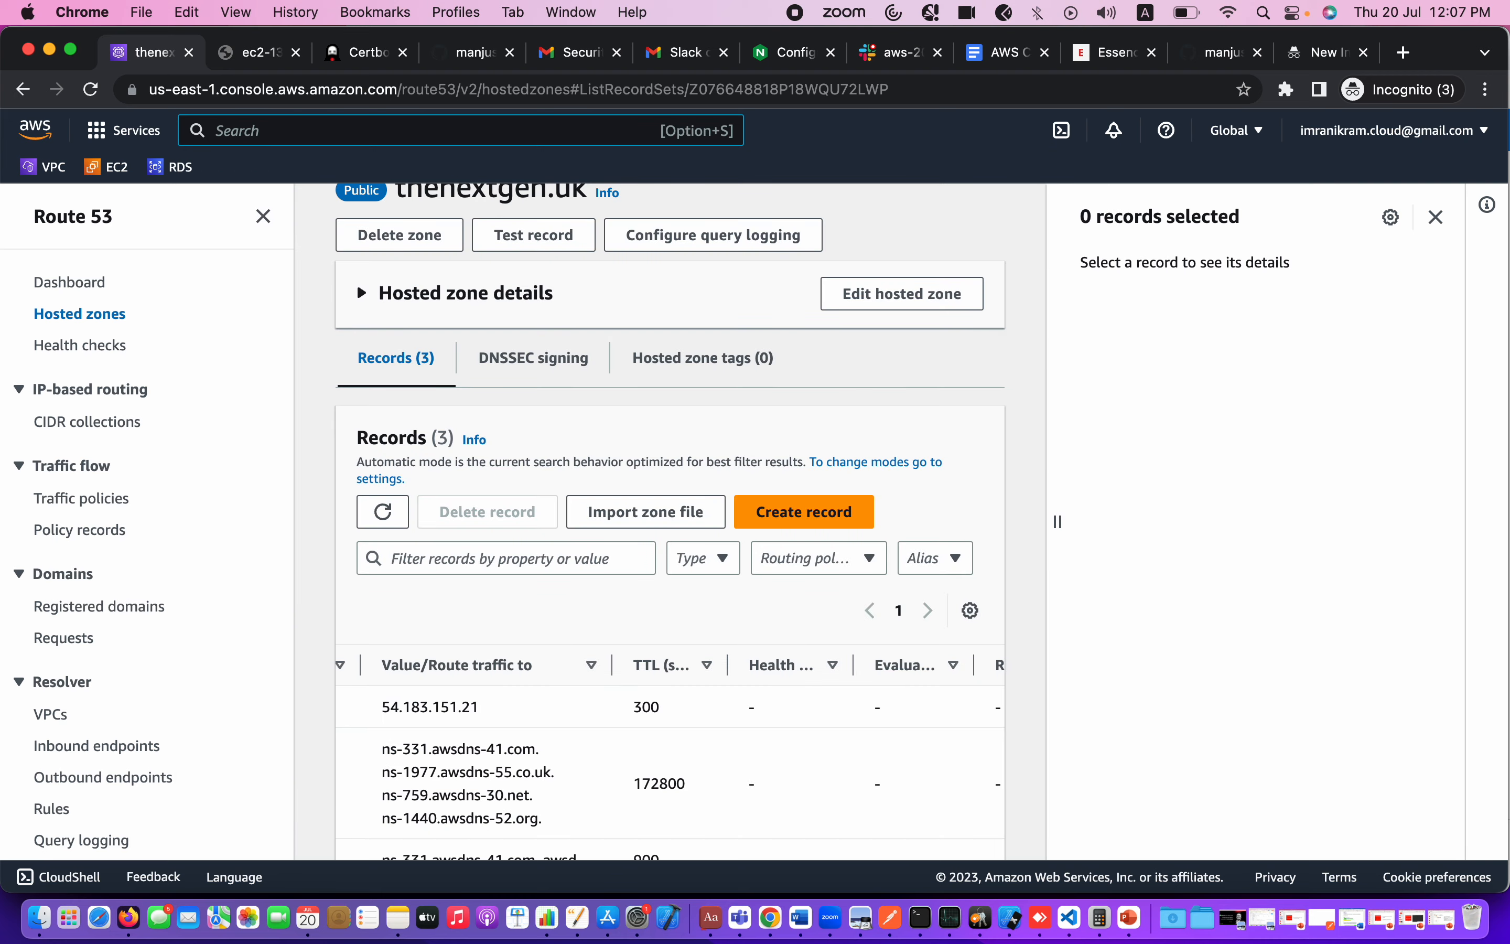
{"action": "type", "text": "c2"}
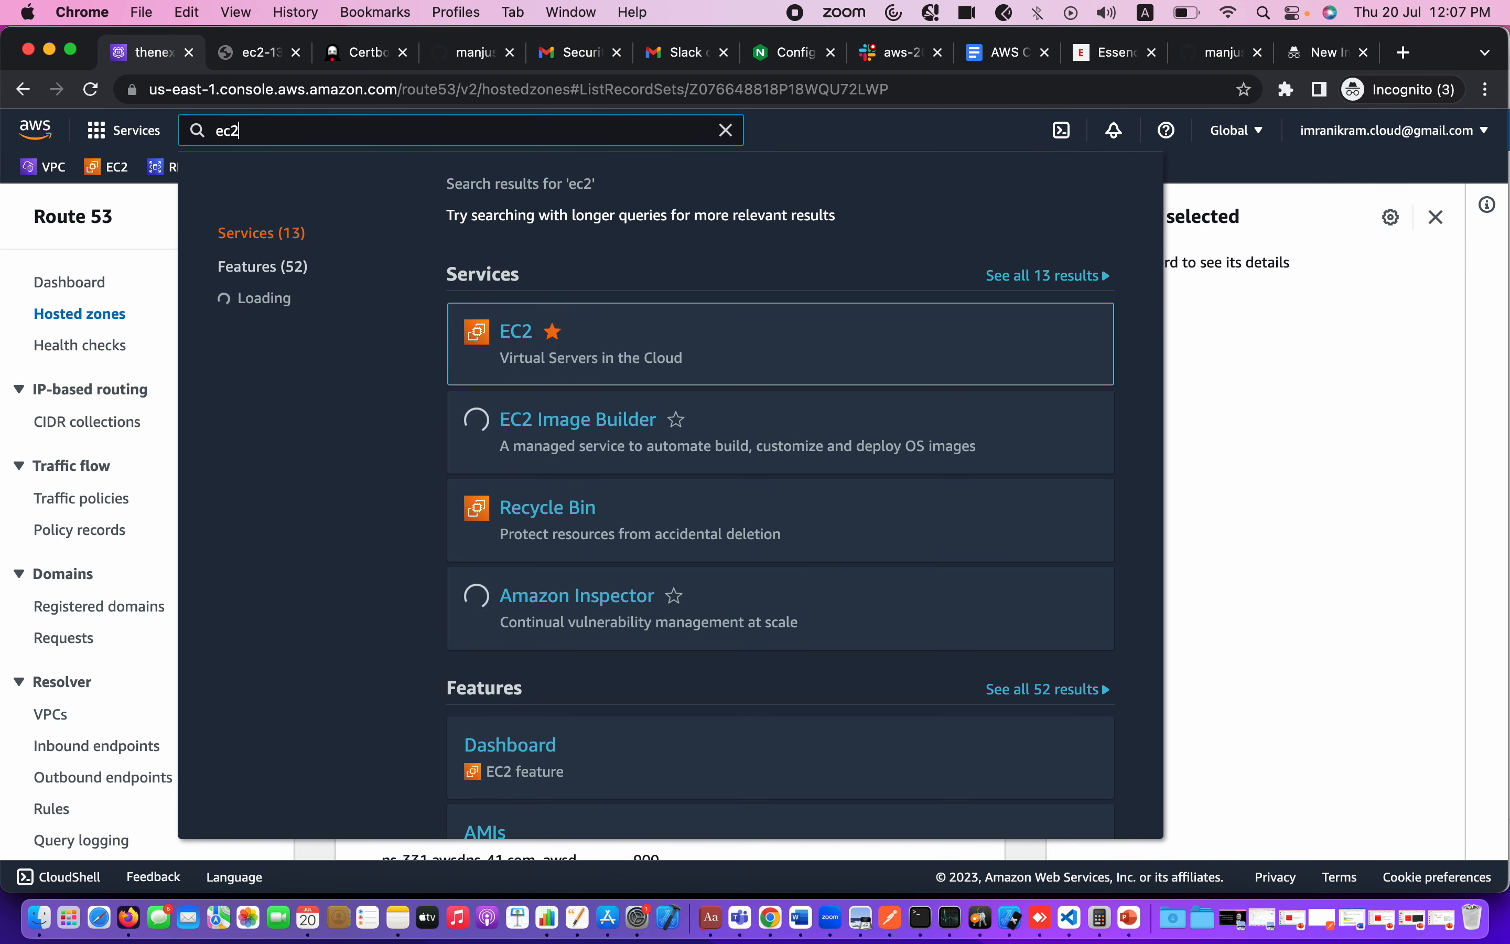
{"action": "left_click", "coordinate": [513, 342]}
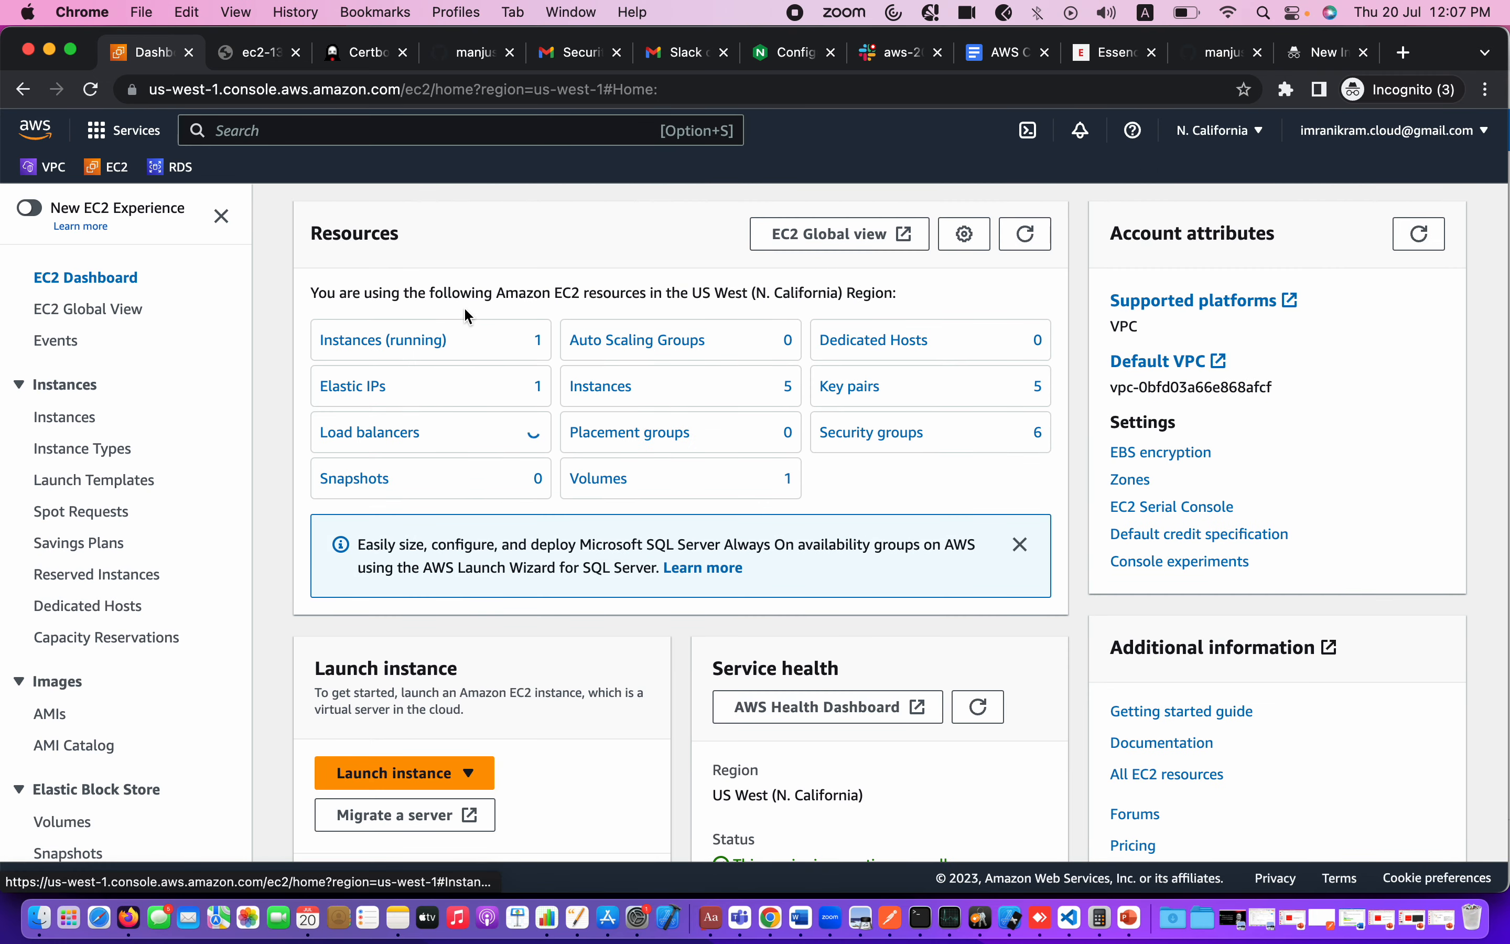
{"action": "left_click", "coordinate": [428, 344]}
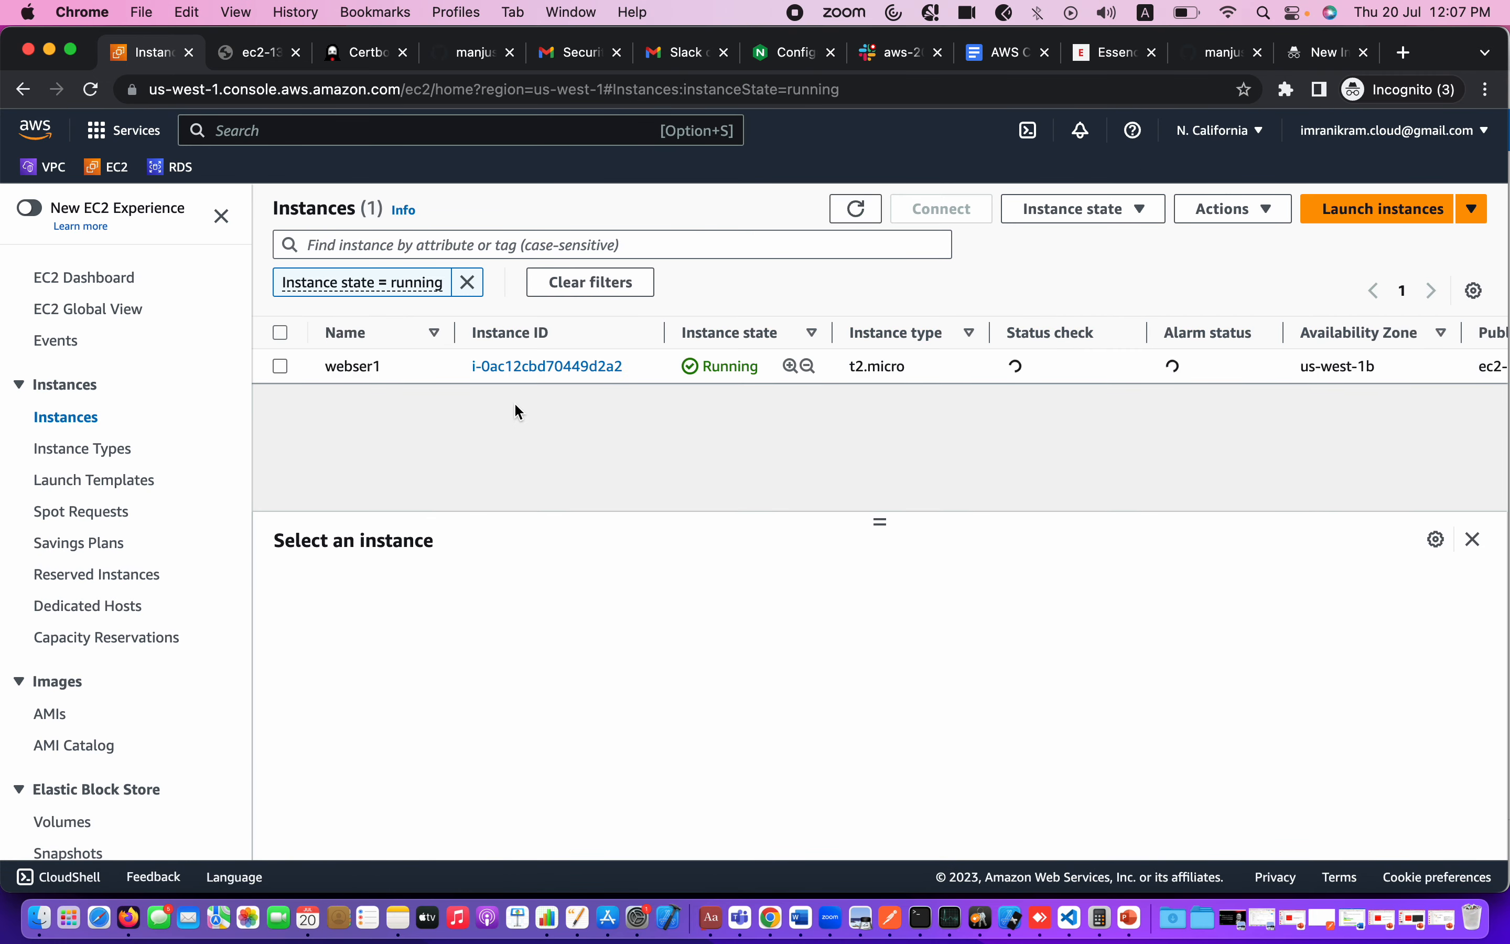
Step: Examine the inbound and outbound security group rules of the webser1 instance
{"action": "left_click", "coordinate": [364, 366]}
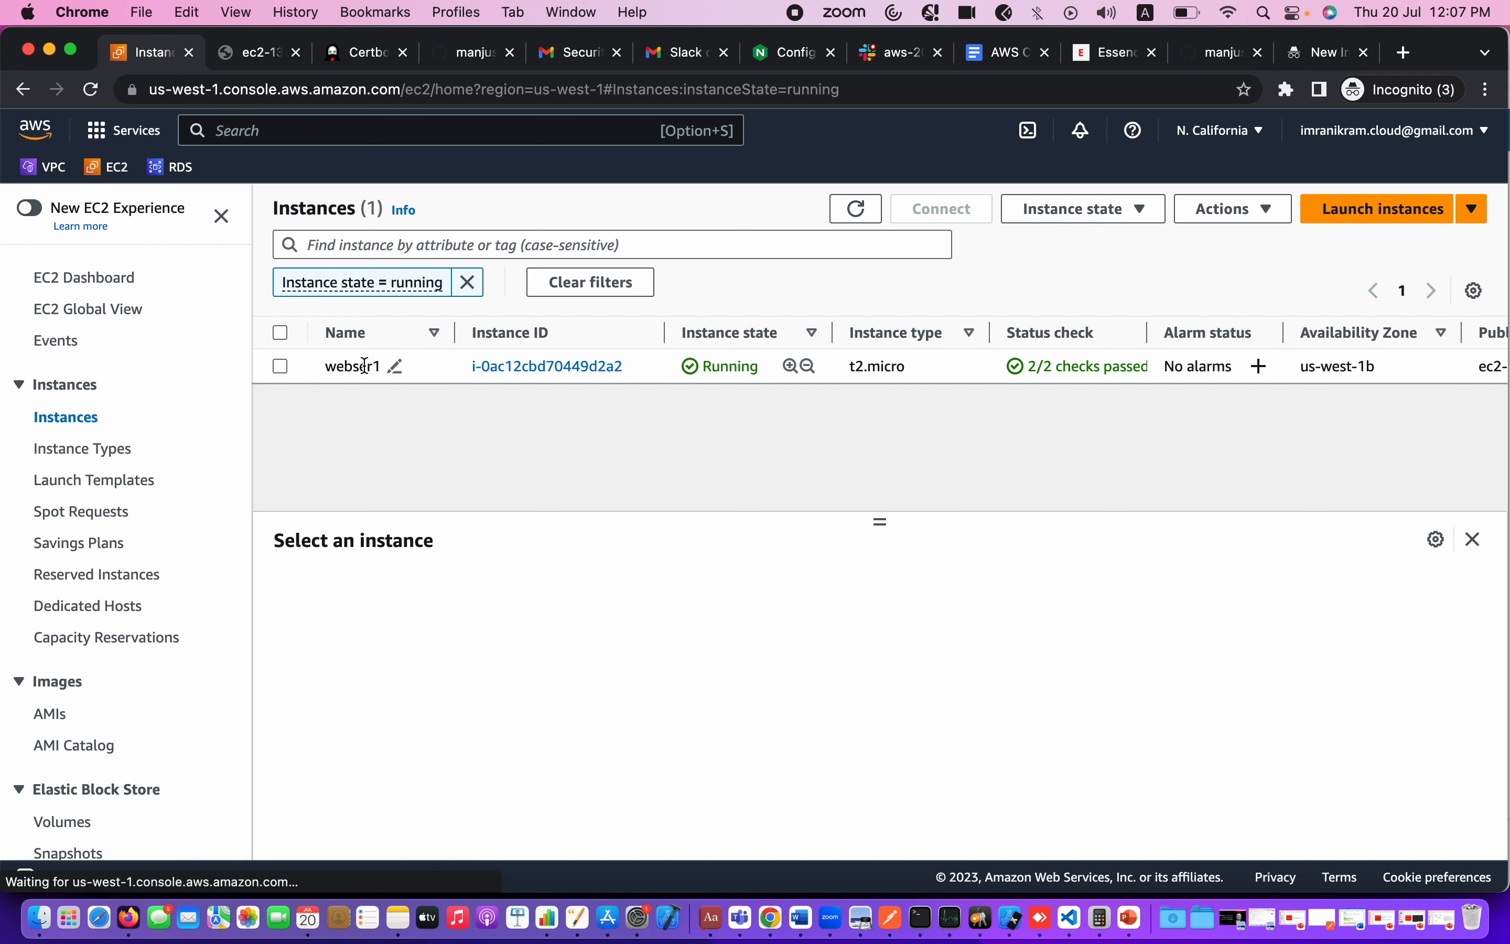
{"action": "left_click", "coordinate": [395, 592]}
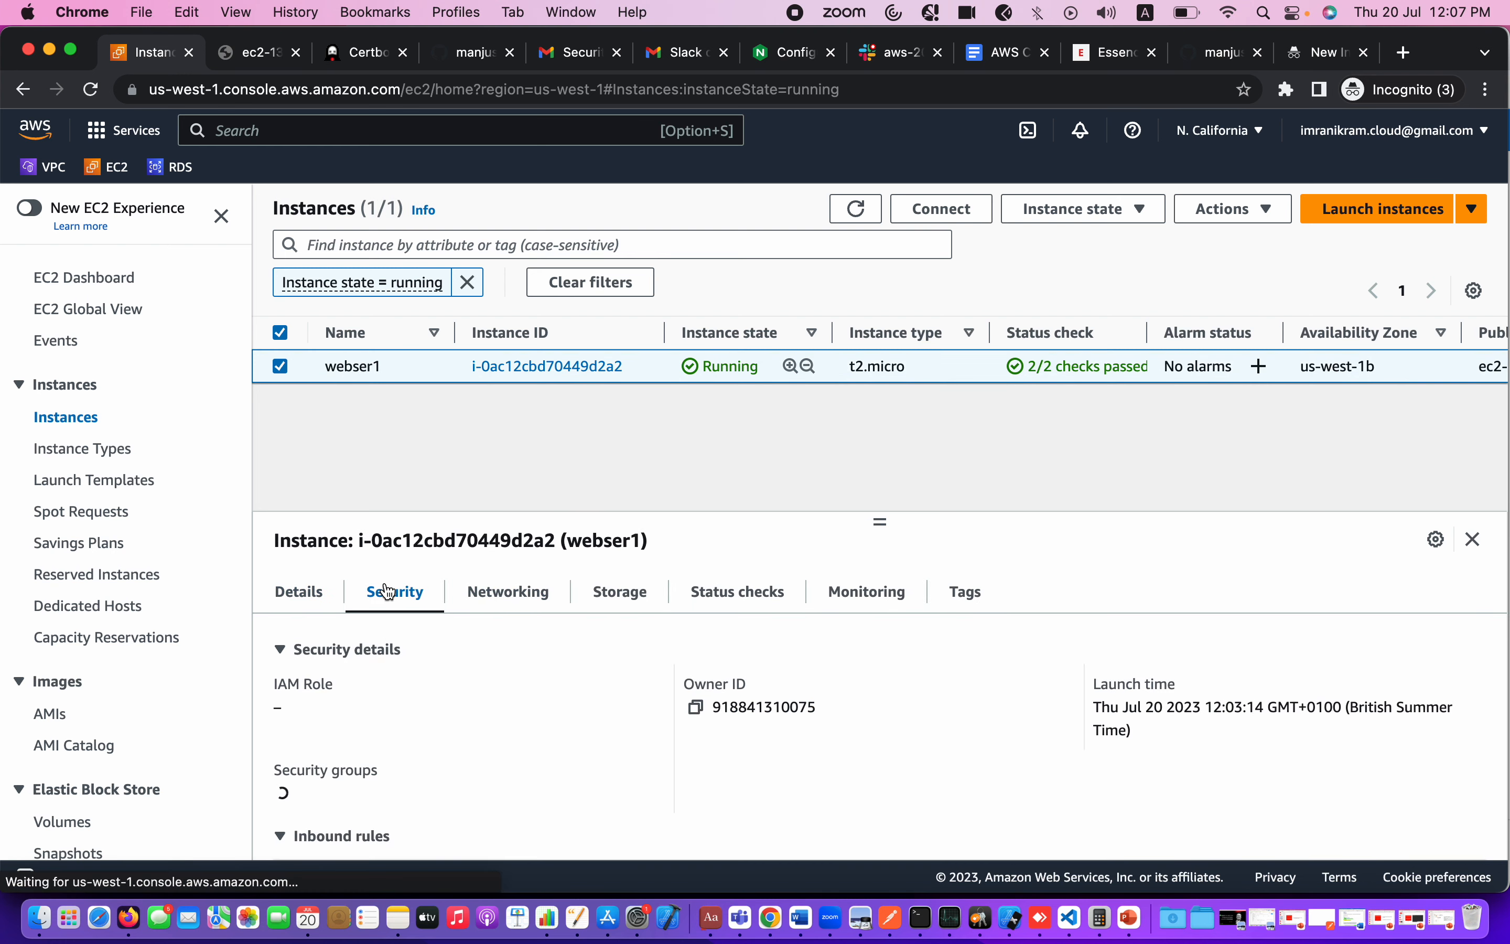
{"action": "scroll", "coordinate": [403, 596], "scroll_direction": "down", "scroll_amount": 3}
{"action": "scroll", "coordinate": [437, 687], "scroll_direction": "down", "scroll_amount": 2}
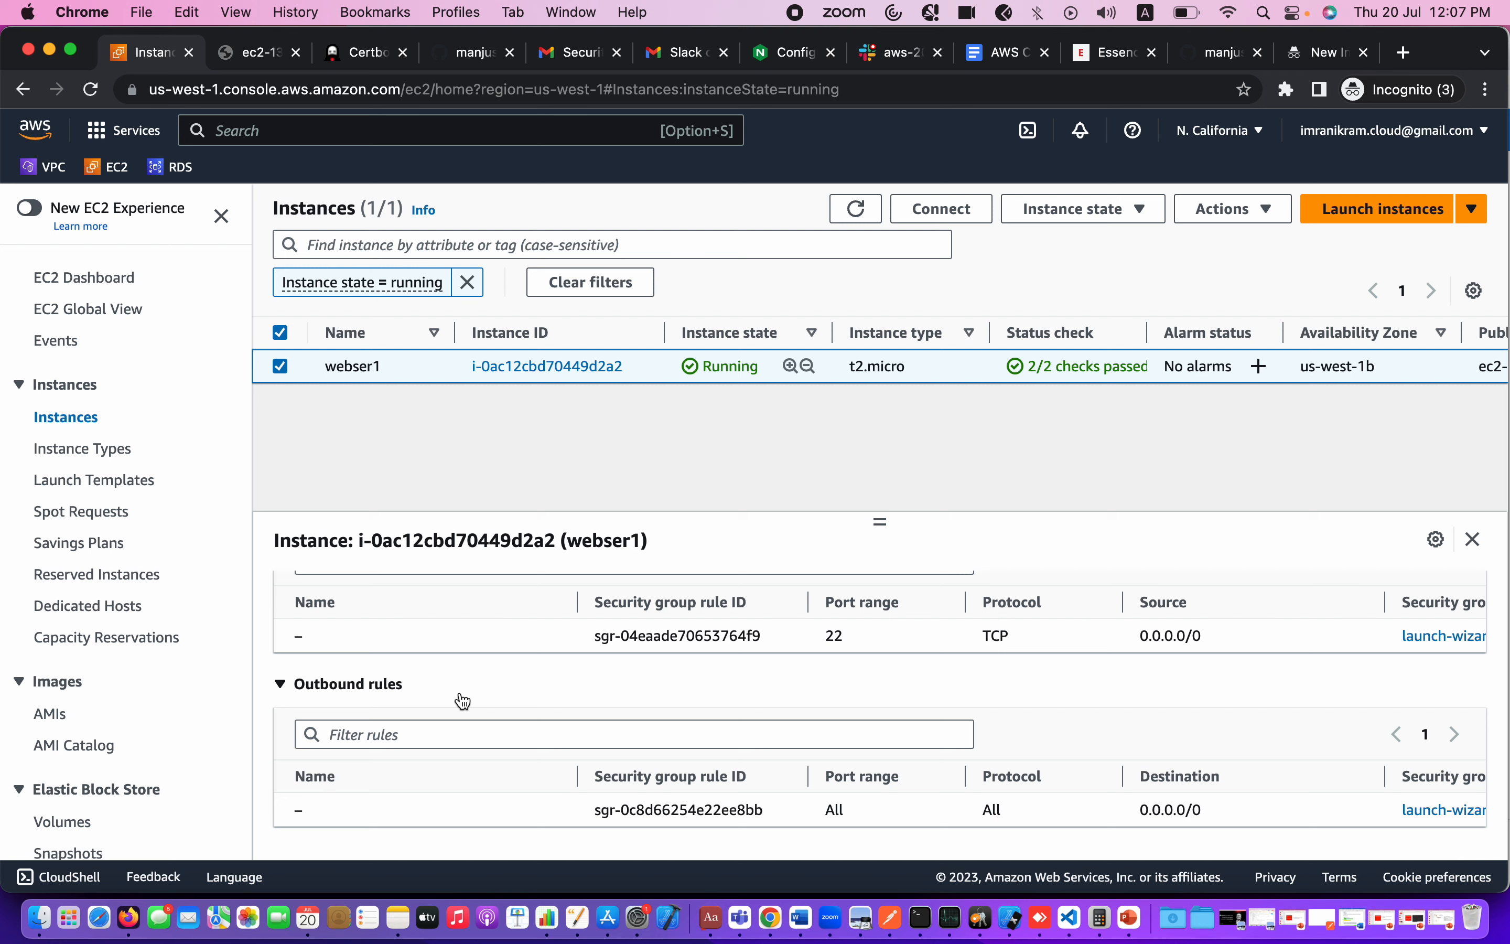
{"action": "scroll", "coordinate": [473, 652], "scroll_direction": "up", "scroll_amount": 2}
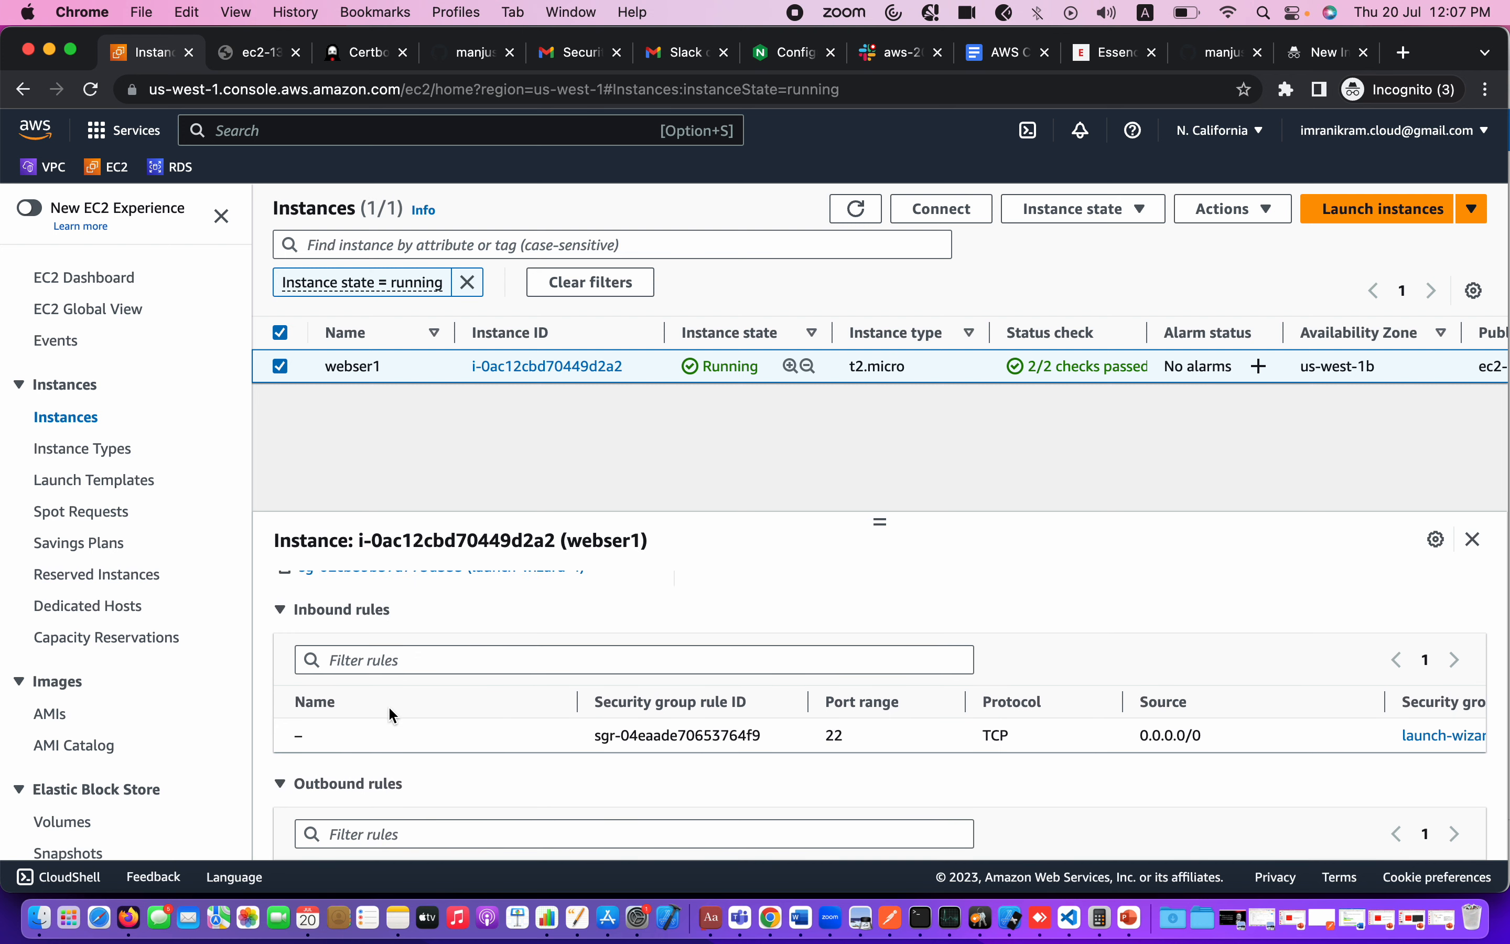
{"action": "scroll", "coordinate": [581, 740], "scroll_direction": "up", "scroll_amount": 3}
{"action": "scroll", "coordinate": [580, 737], "scroll_direction": "down", "scroll_amount": 5}
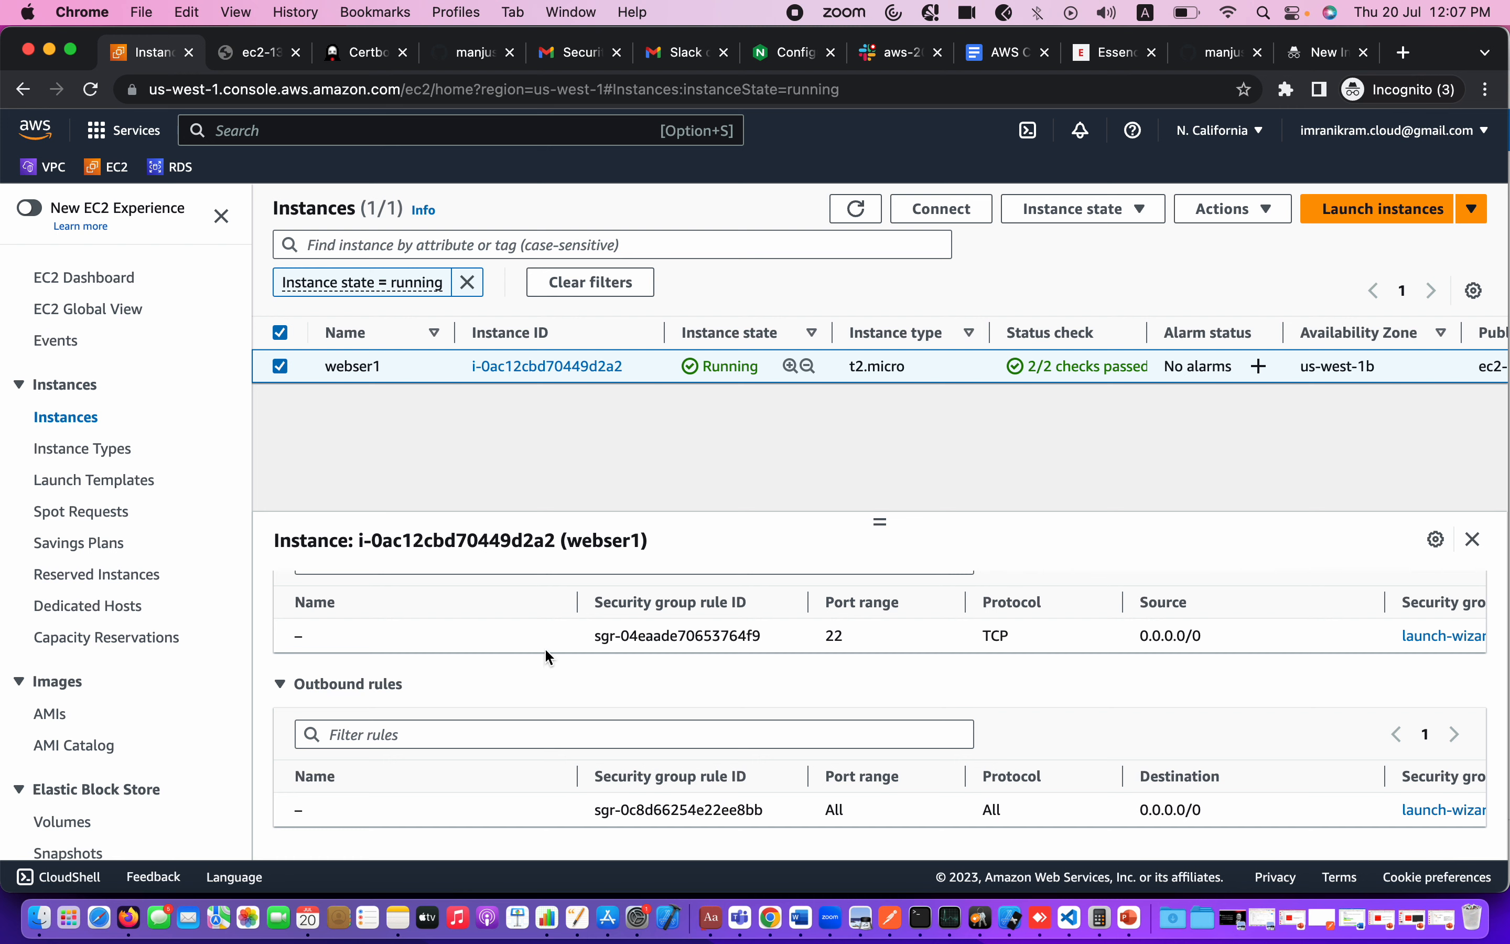
Step: Open the launch-wizard-4 security group attached to the webser1 instance and start editing its inbound rules
{"action": "scroll", "coordinate": [799, 649], "scroll_direction": "up", "scroll_amount": 3}
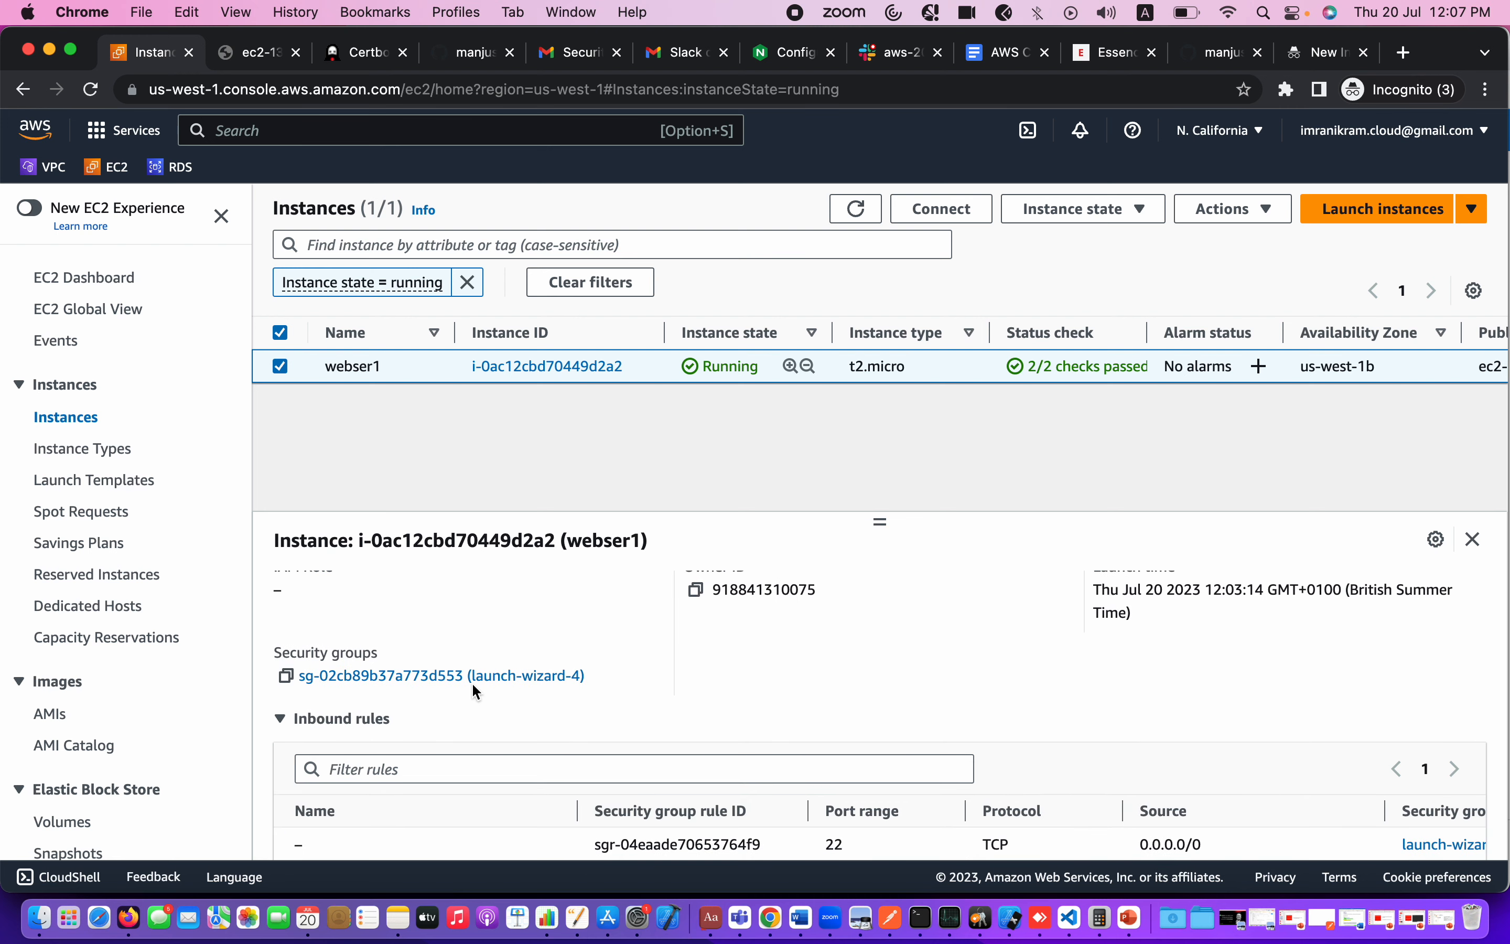
{"action": "left_click", "coordinate": [473, 681]}
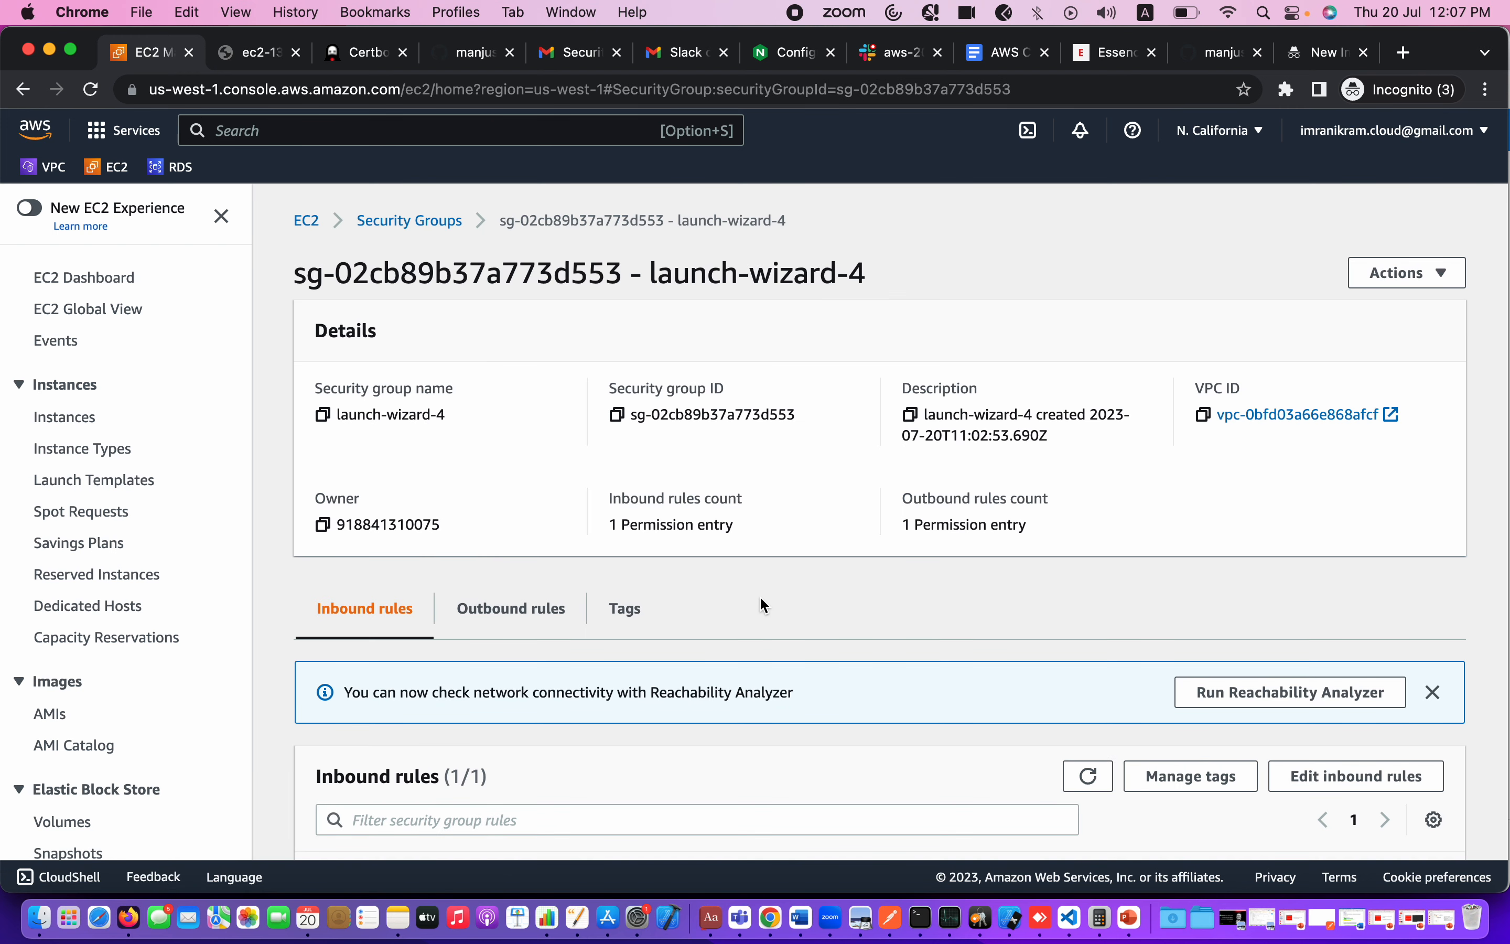
{"action": "scroll", "coordinate": [765, 604], "scroll_direction": "down", "scroll_amount": 2}
{"action": "left_click", "coordinate": [1343, 666]}
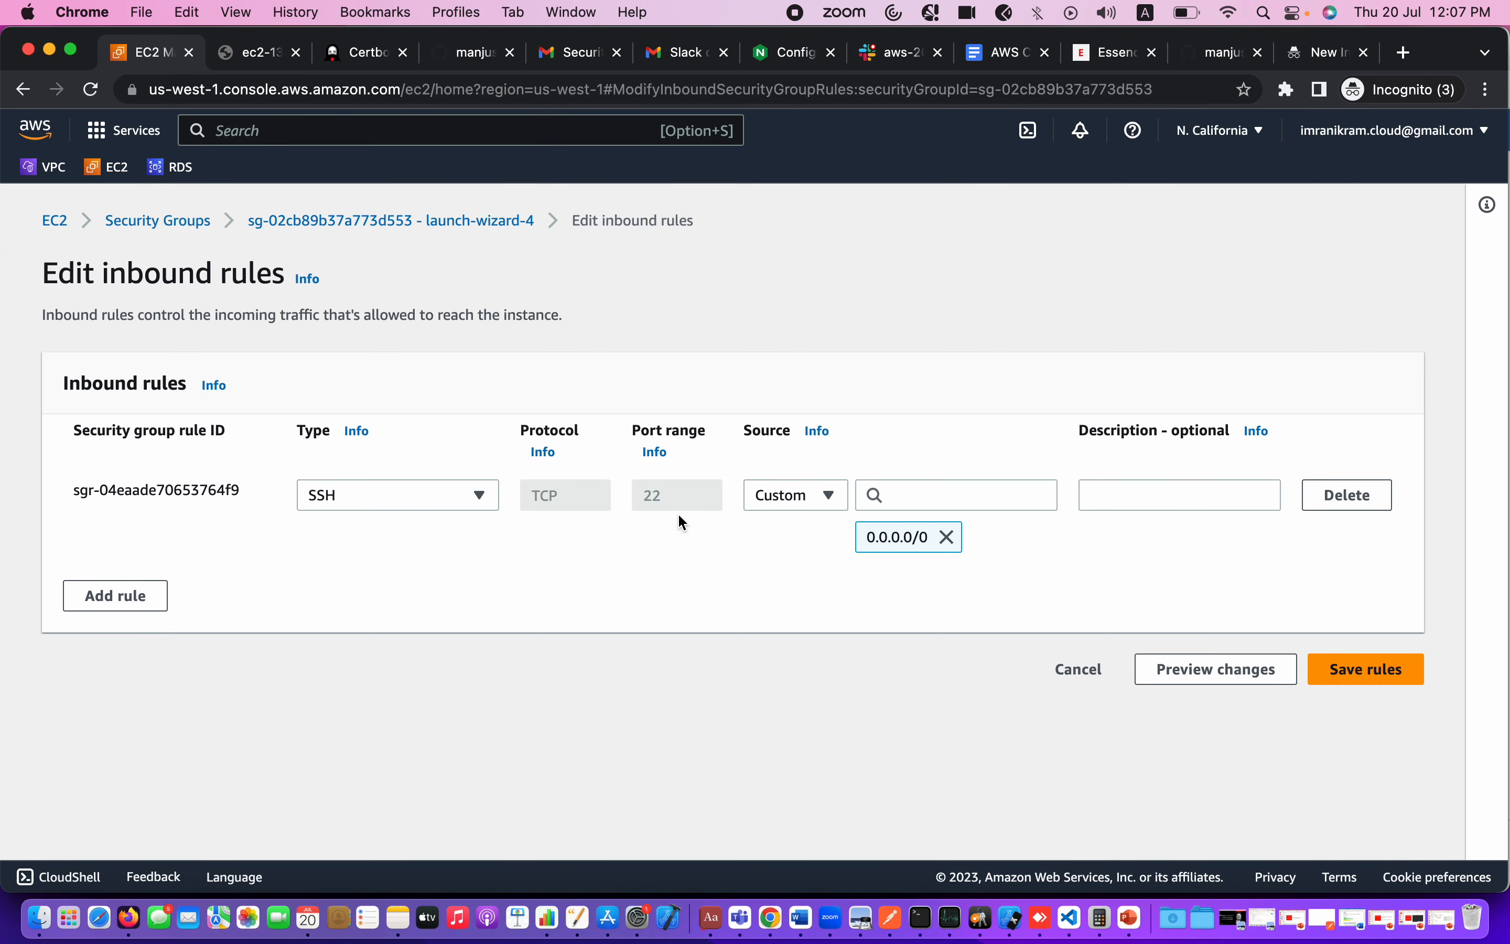
Step: Add an inbound HTTP rule that allows traffic from source 0.0.0.0/0
{"action": "left_click", "coordinate": [102, 597]}
{"action": "left_click", "coordinate": [381, 580]}
{"action": "type", "text": "http"}
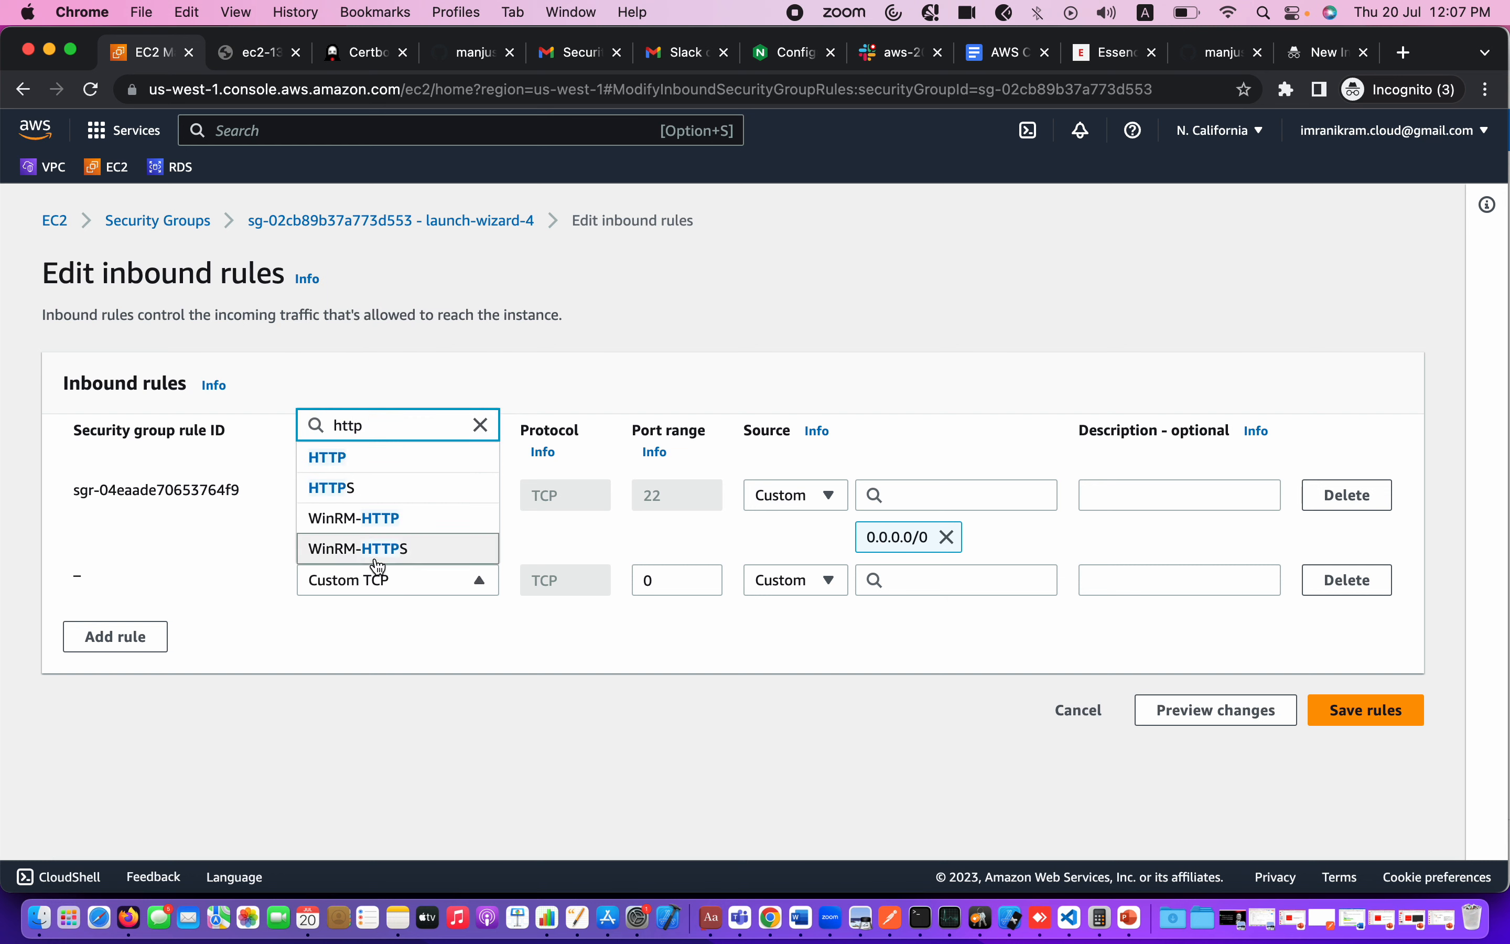
{"action": "left_click", "coordinate": [363, 467]}
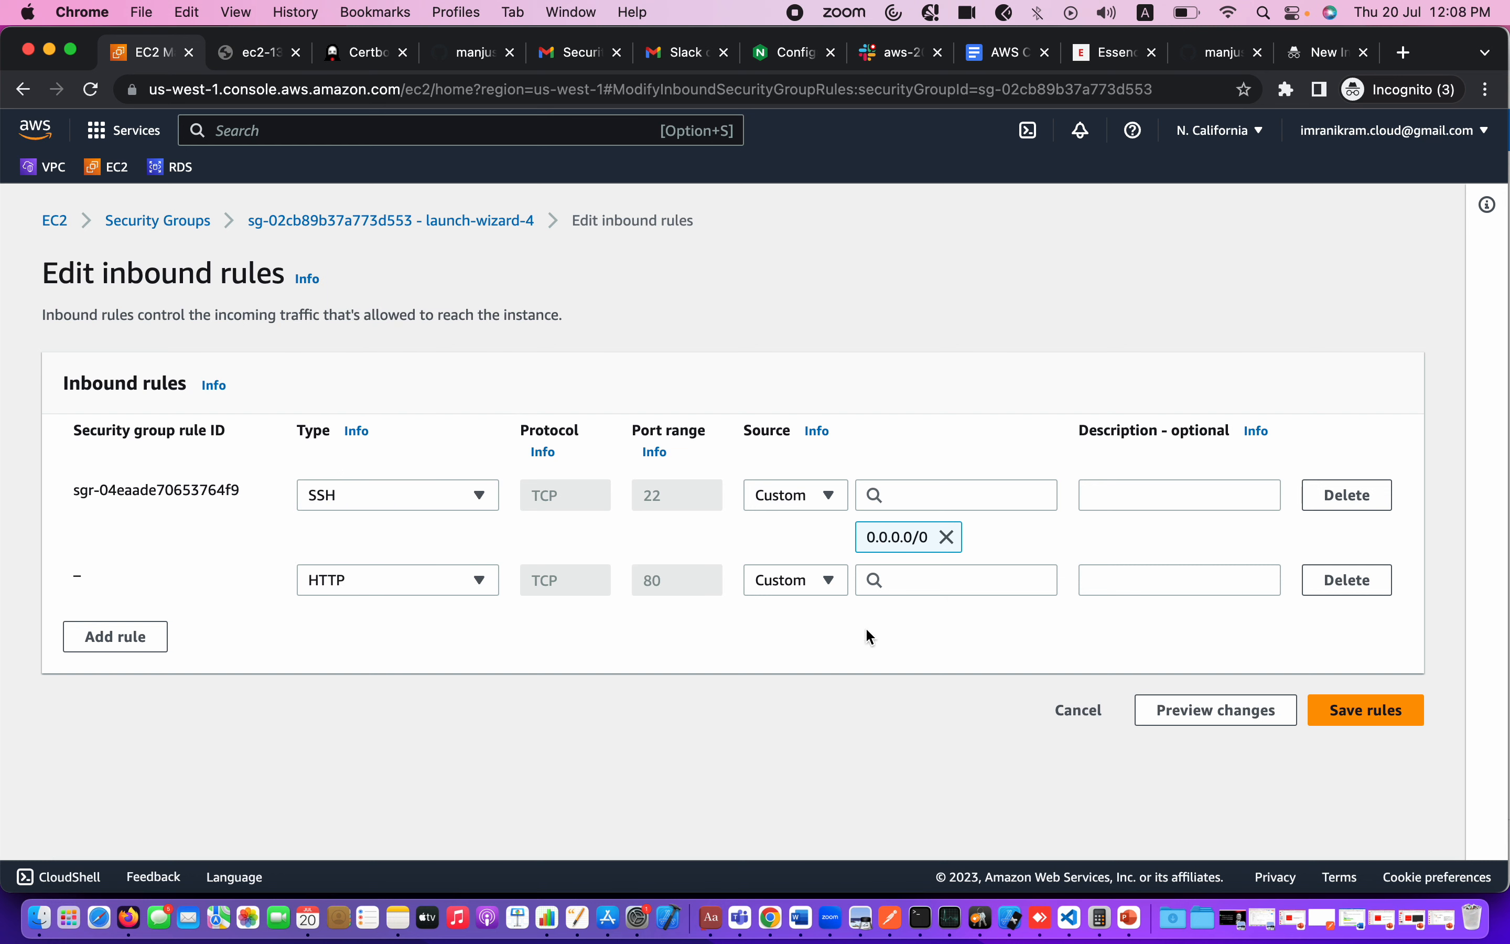
{"action": "left_click", "coordinate": [977, 580]}
{"action": "left_click", "coordinate": [950, 295]}
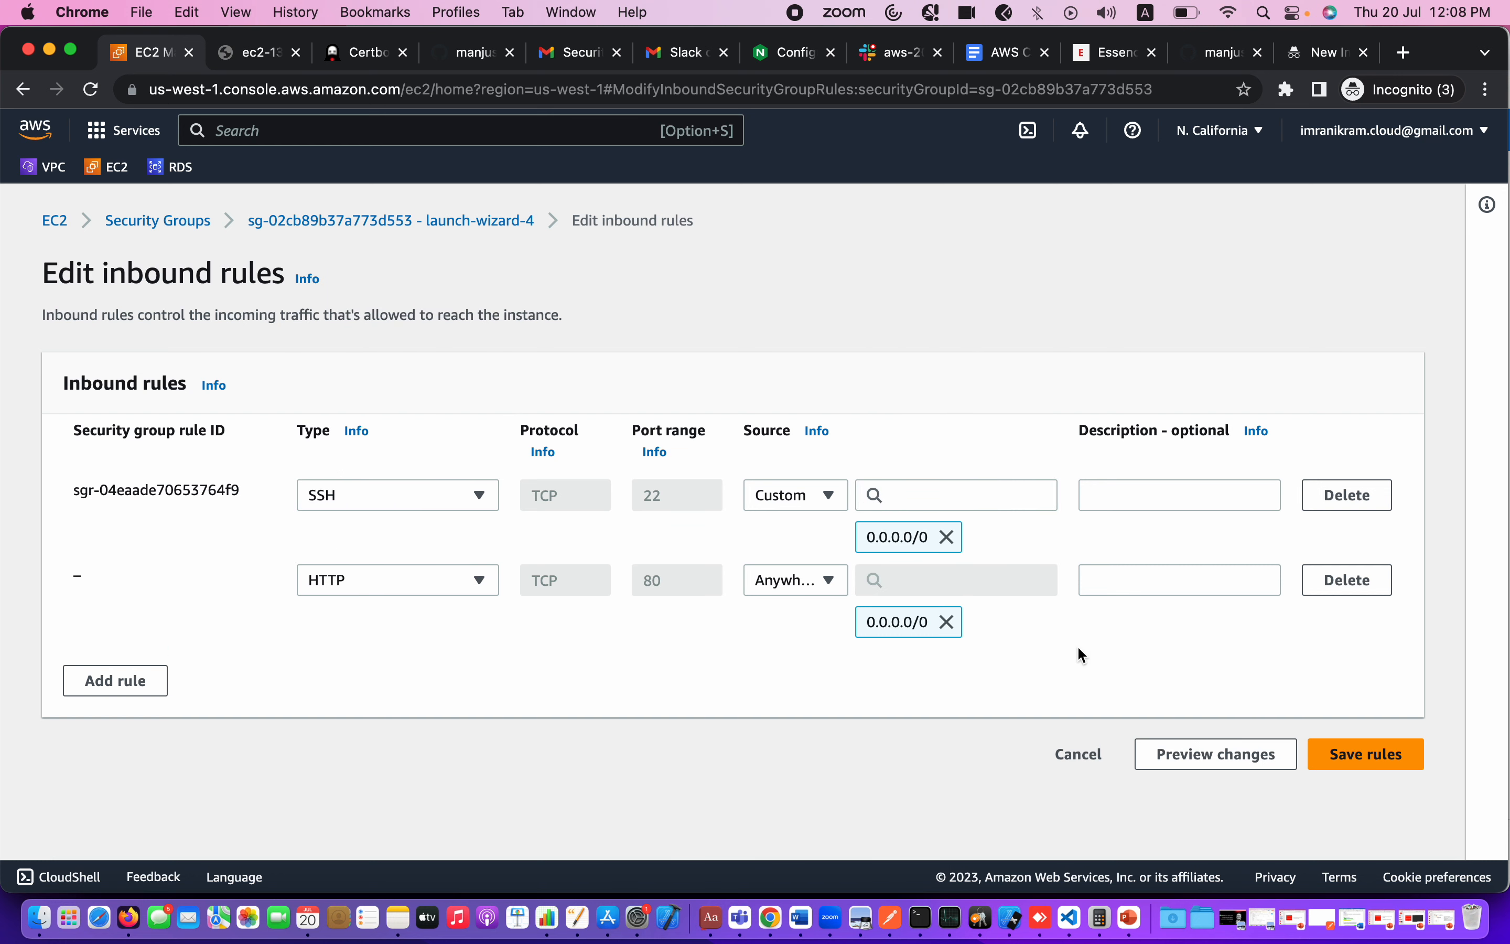
Step: Add an inbound HTTPS rule with source 0.0.0.0/0 and save the inbound rules
{"action": "left_click", "coordinate": [115, 681]}
{"action": "left_click", "coordinate": [312, 663]}
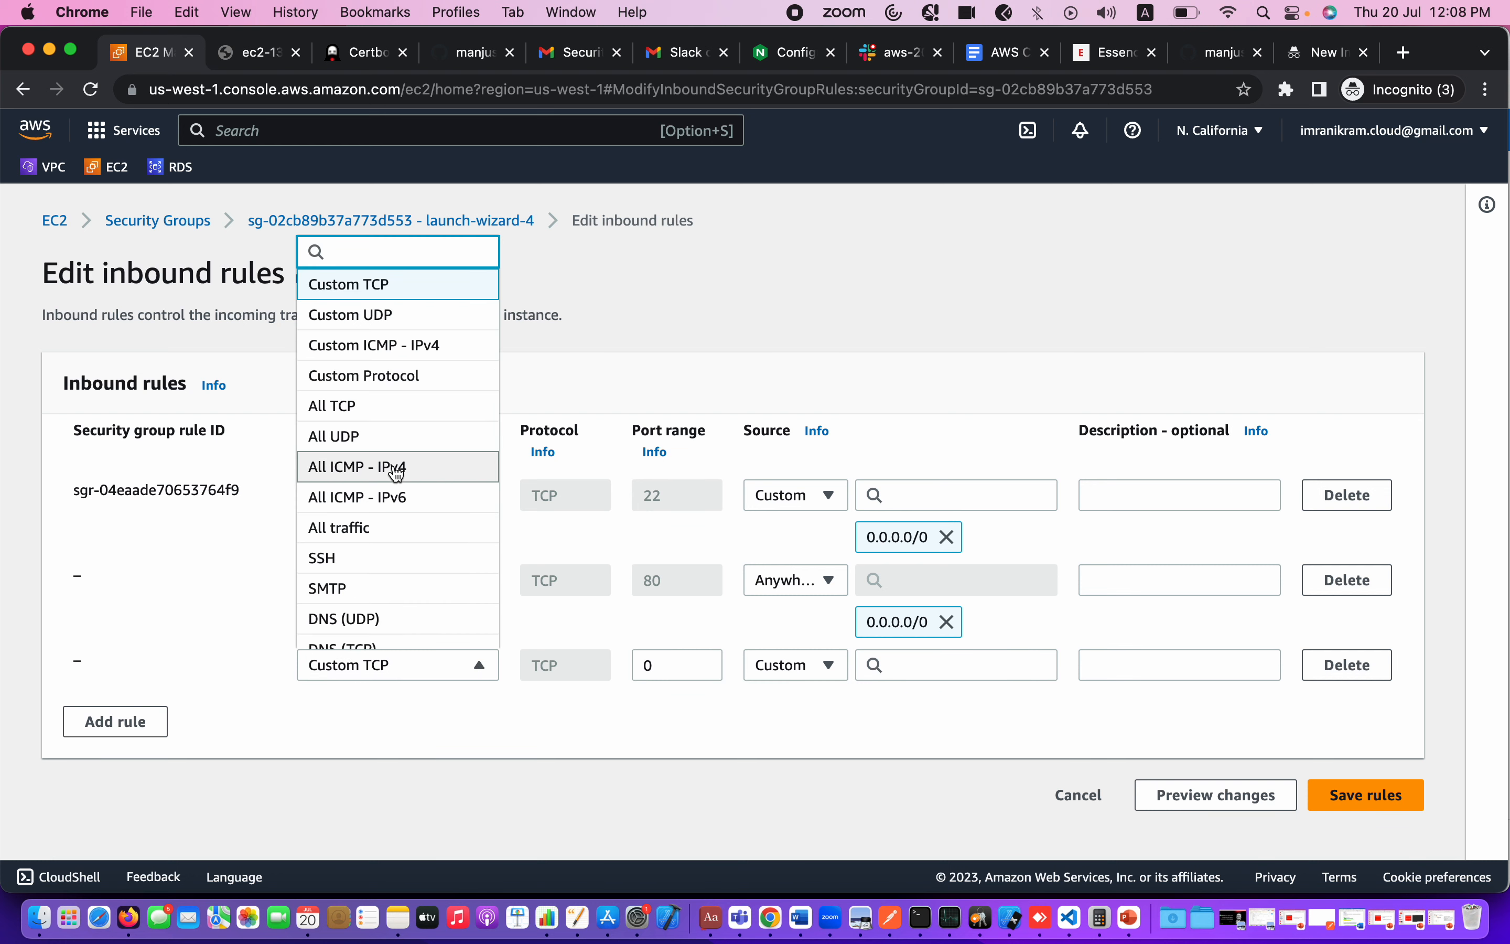
{"action": "type", "text": "https"}
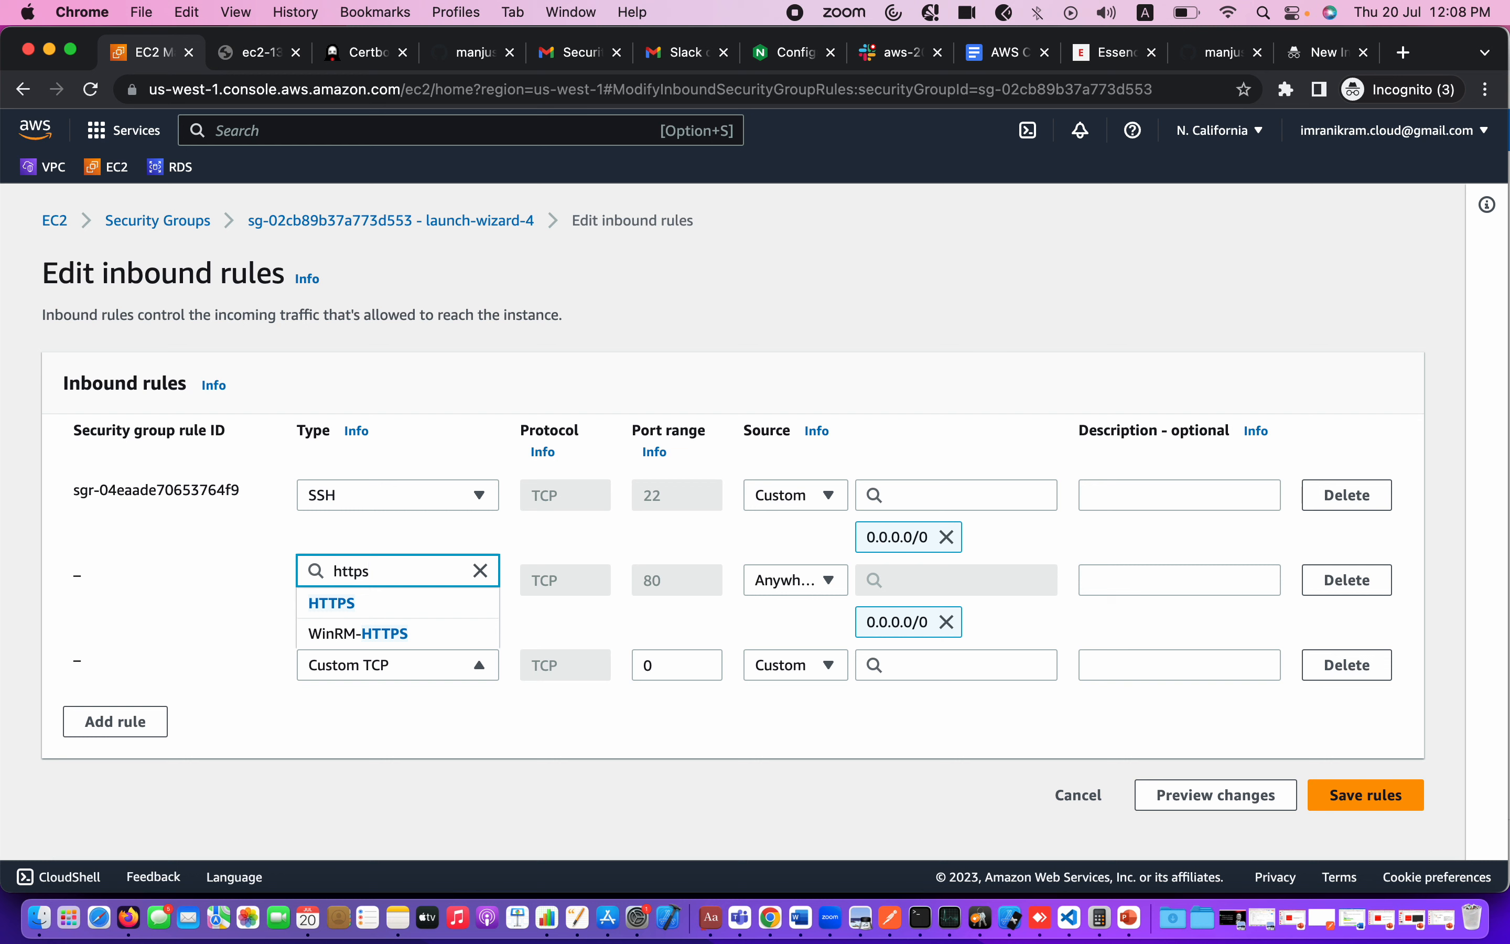
{"action": "left_click", "coordinate": [371, 614]}
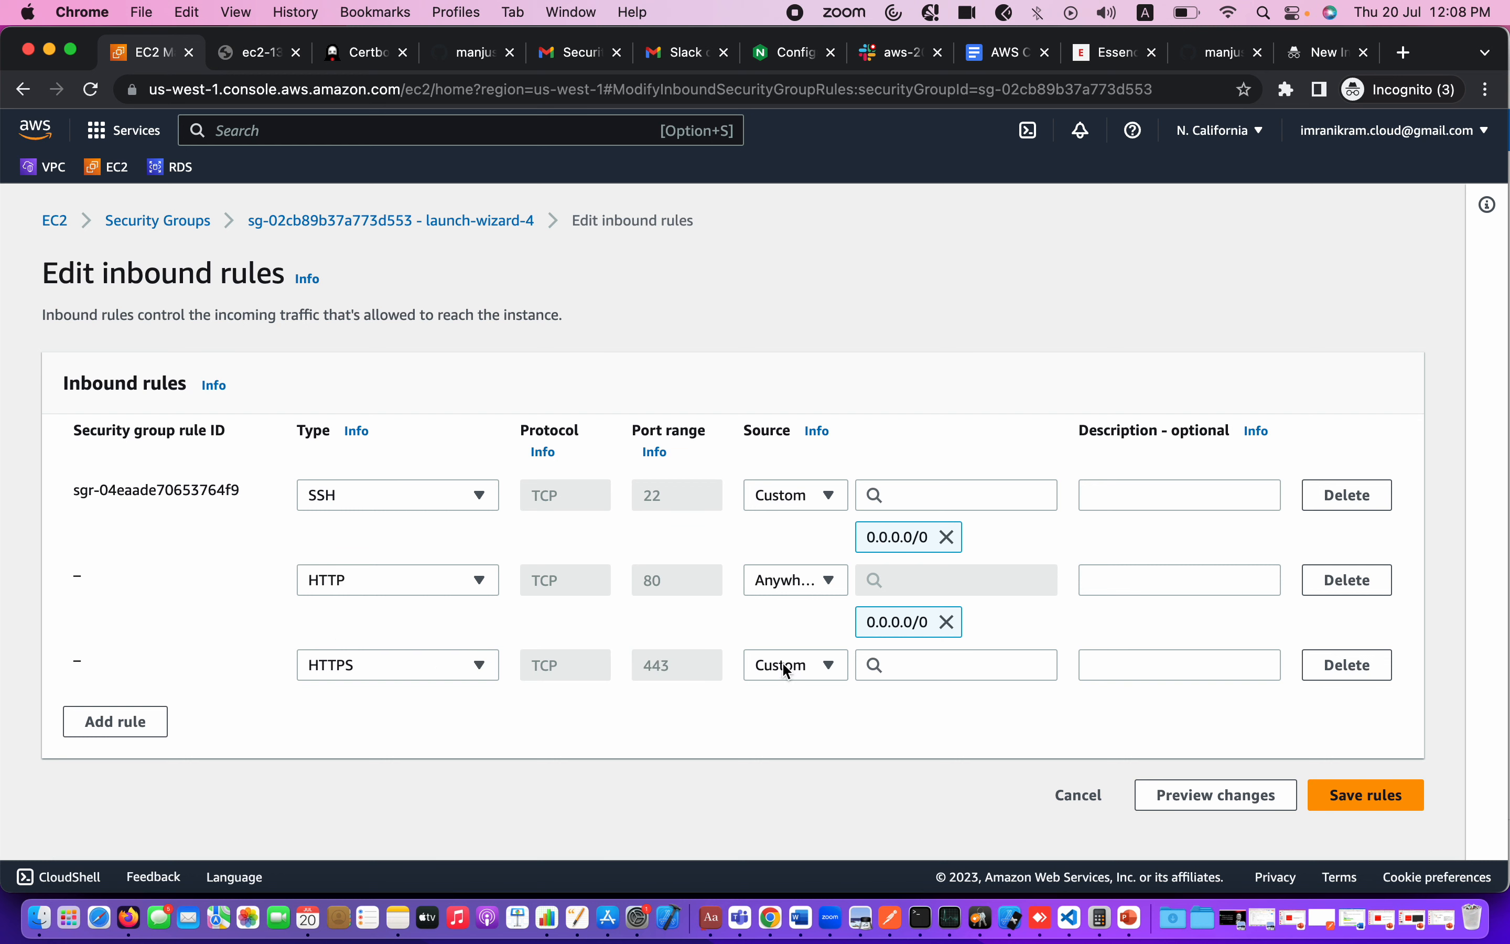
{"action": "left_click", "coordinate": [927, 665]}
{"action": "left_click", "coordinate": [940, 294]}
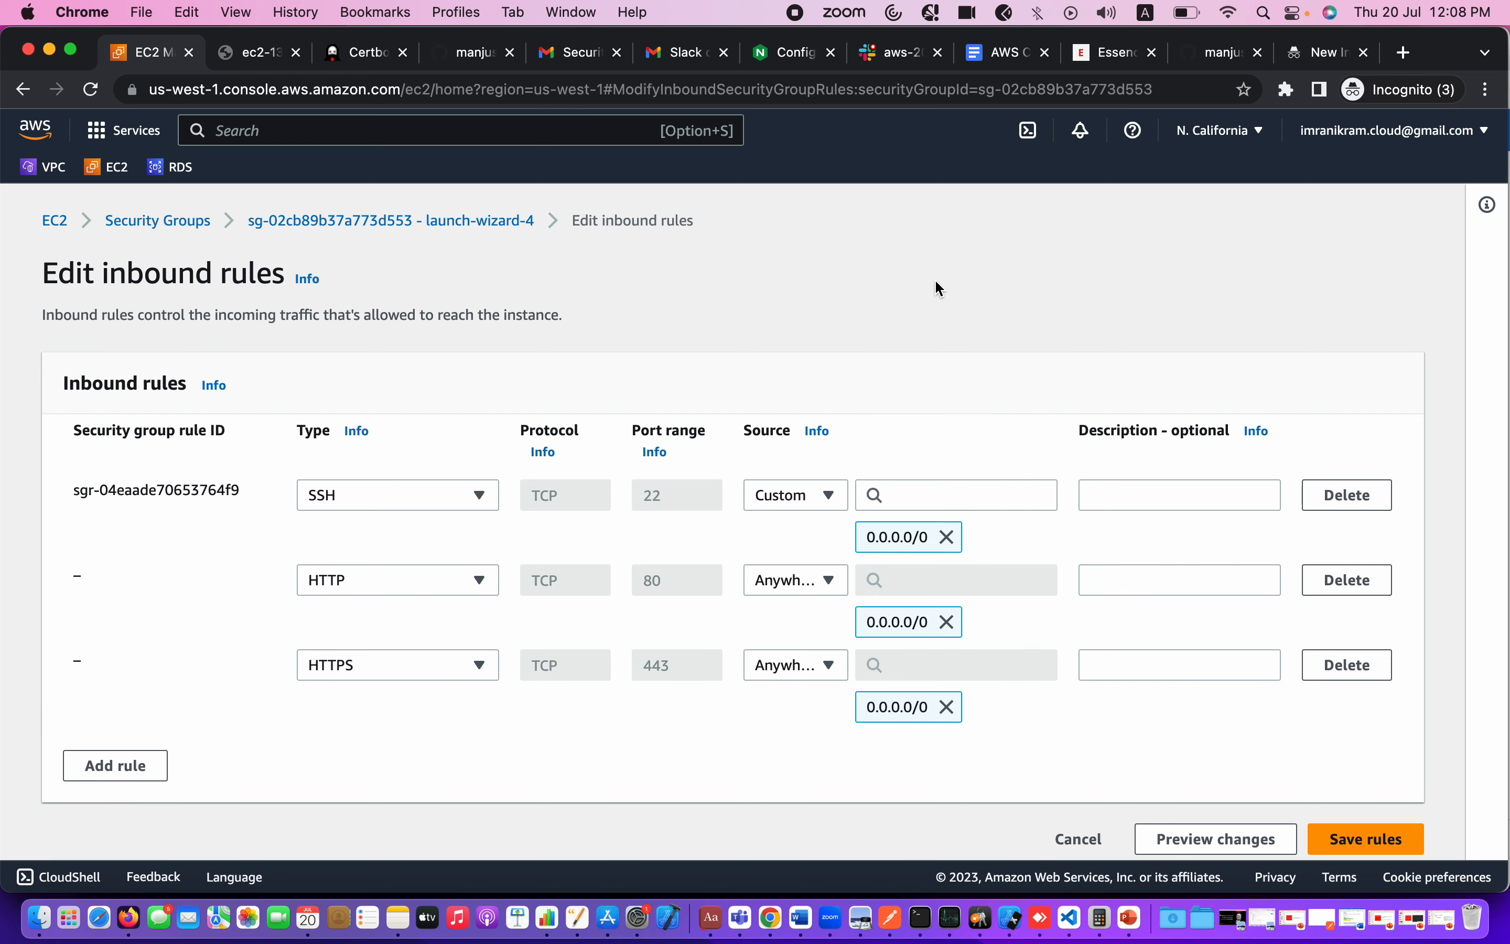
{"action": "scroll", "coordinate": [1041, 375], "scroll_direction": "down", "scroll_amount": 1}
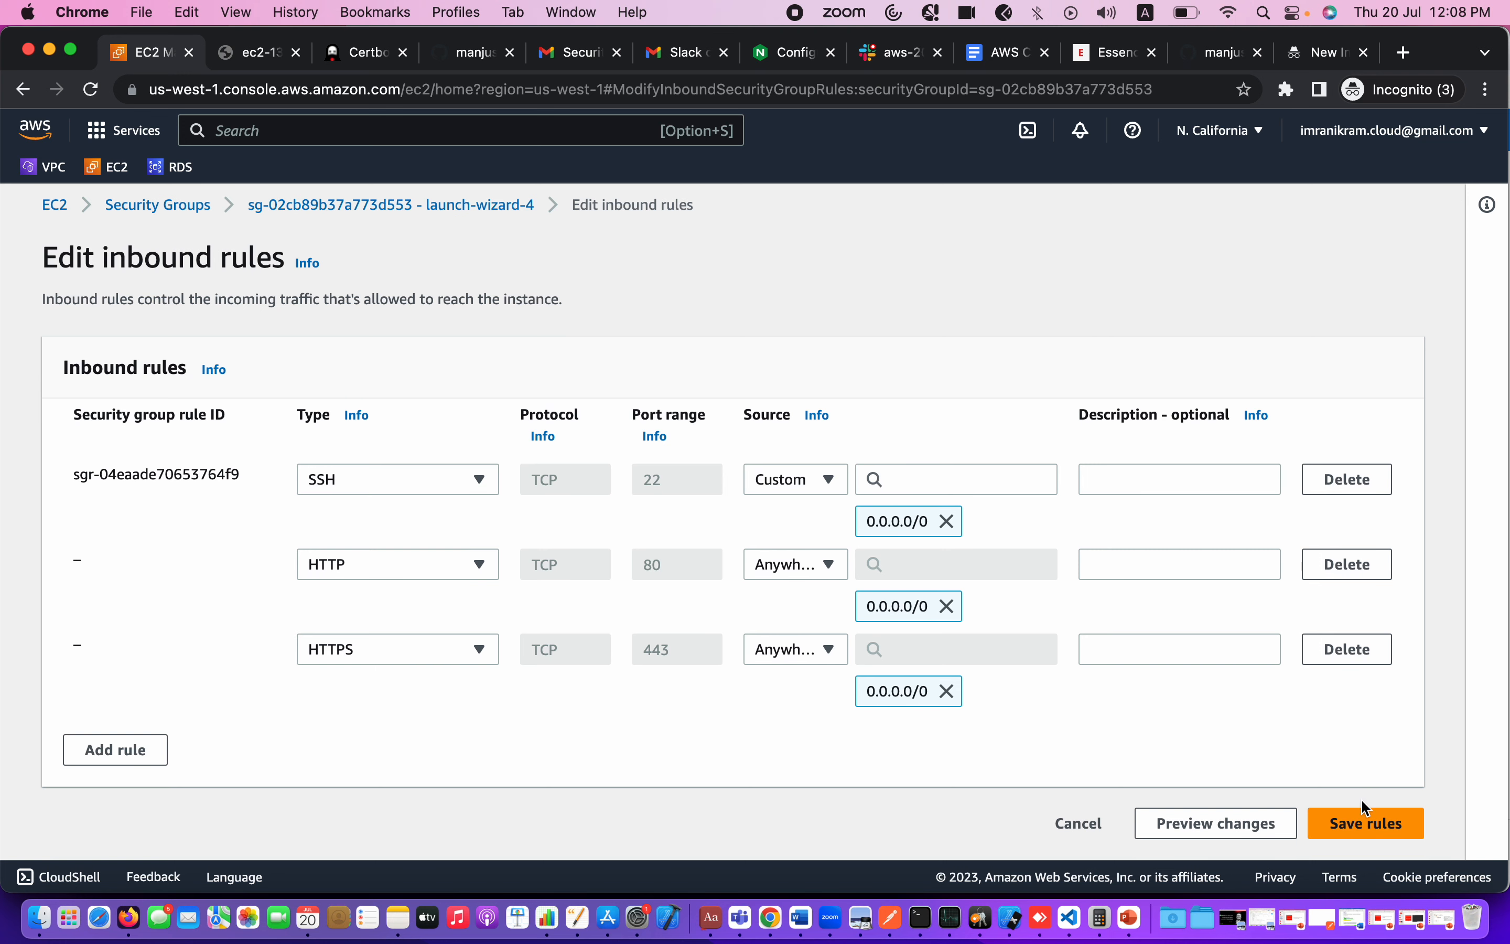
{"action": "left_click", "coordinate": [1355, 822]}
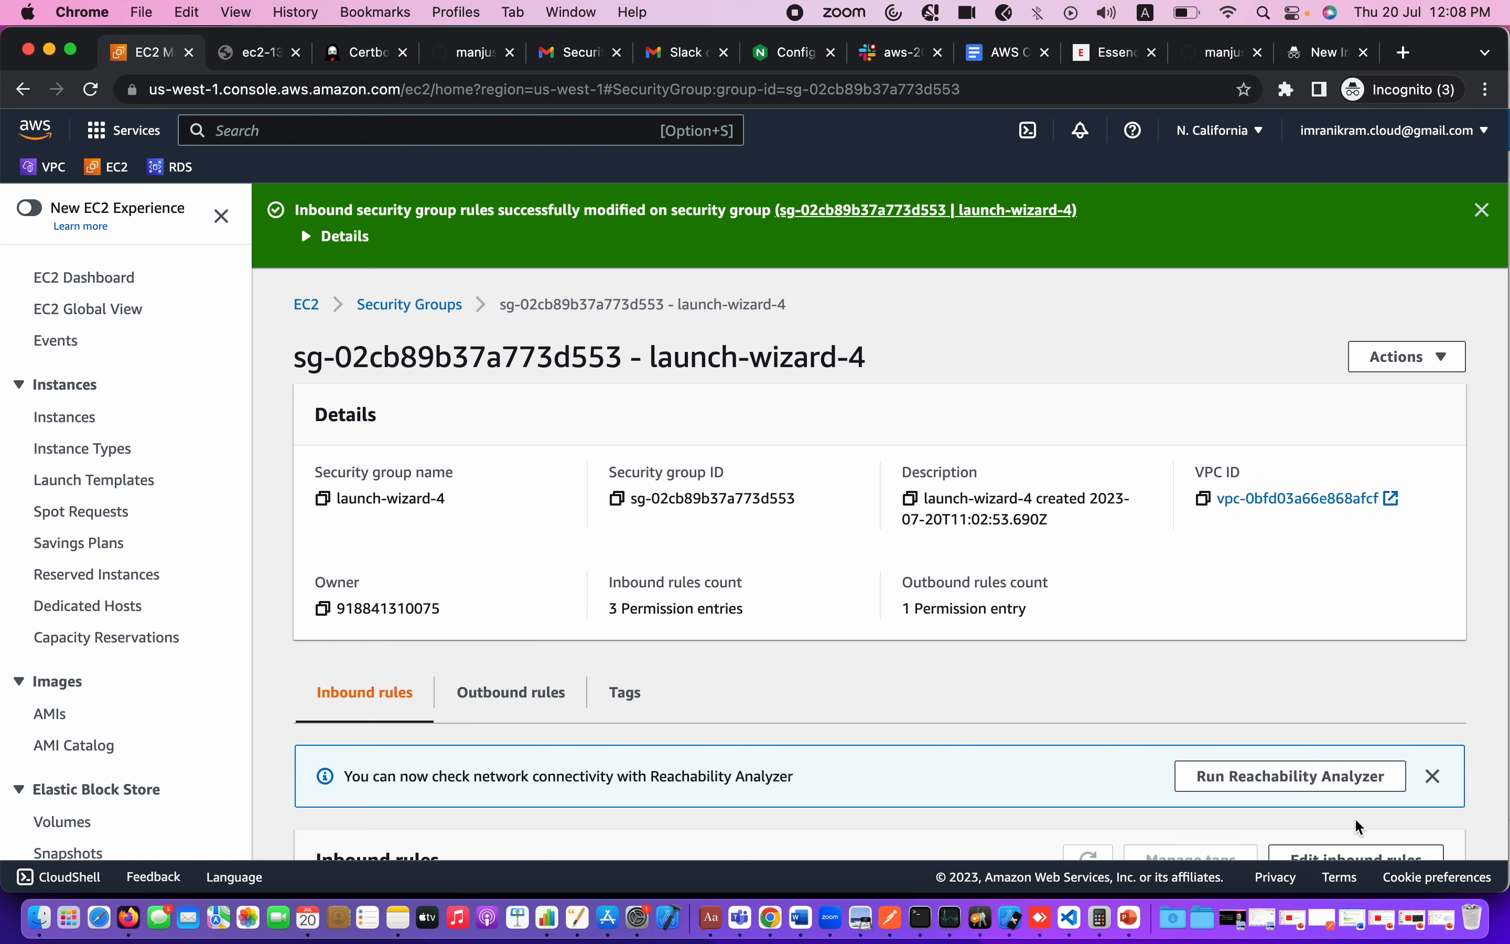
Step: Display the outbound rules of the launch-wizard-4 security group and open them for editing
{"action": "scroll", "coordinate": [1169, 641], "scroll_direction": "down", "scroll_amount": 5}
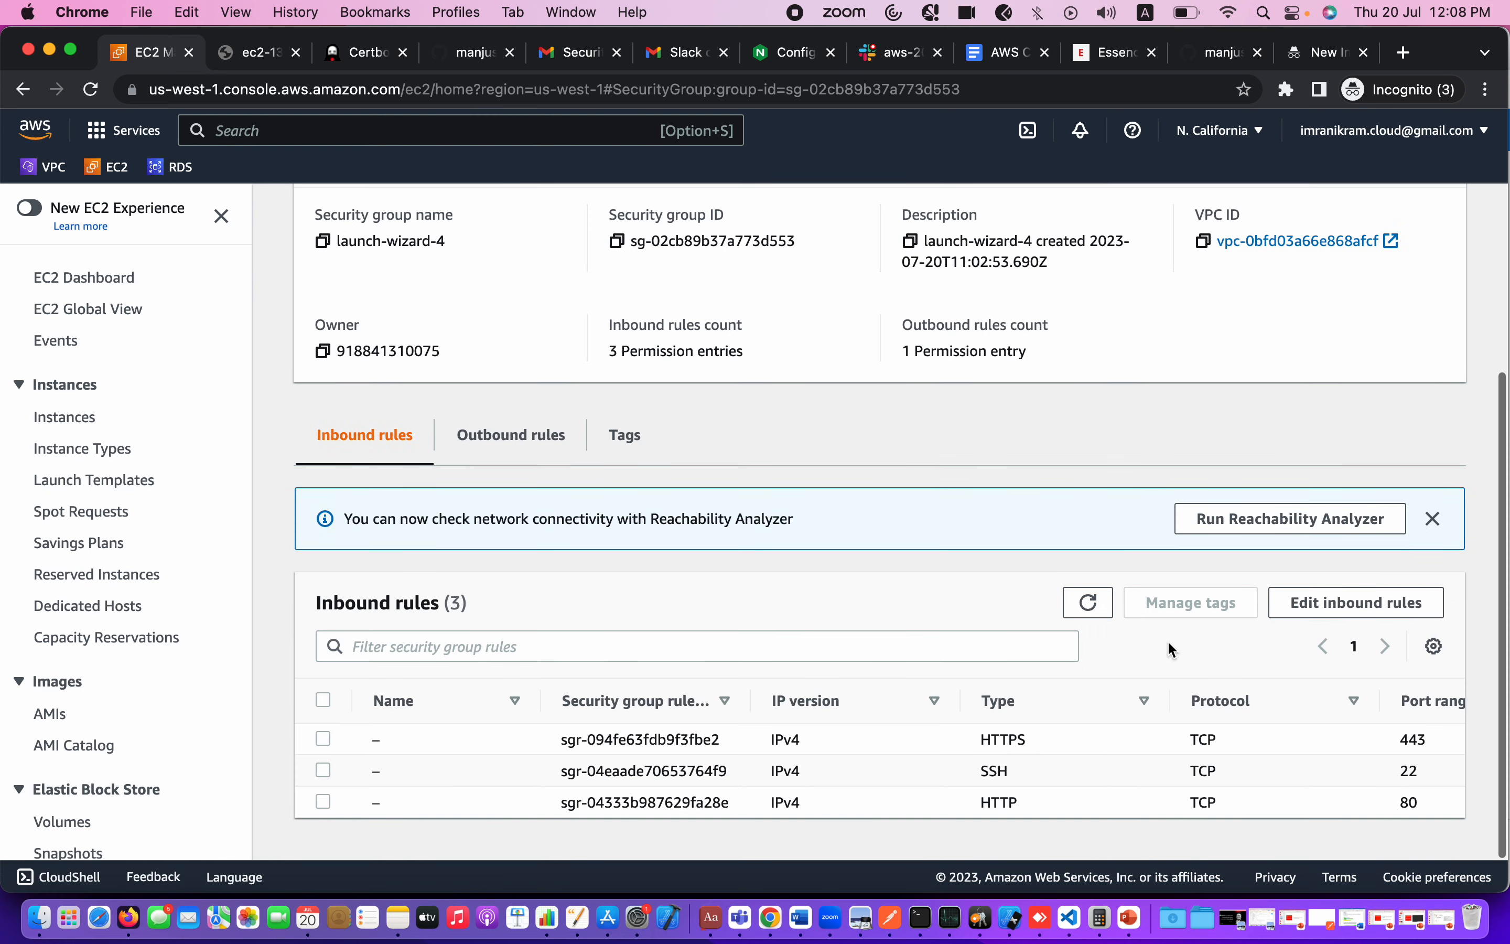
{"action": "left_click", "coordinate": [520, 442]}
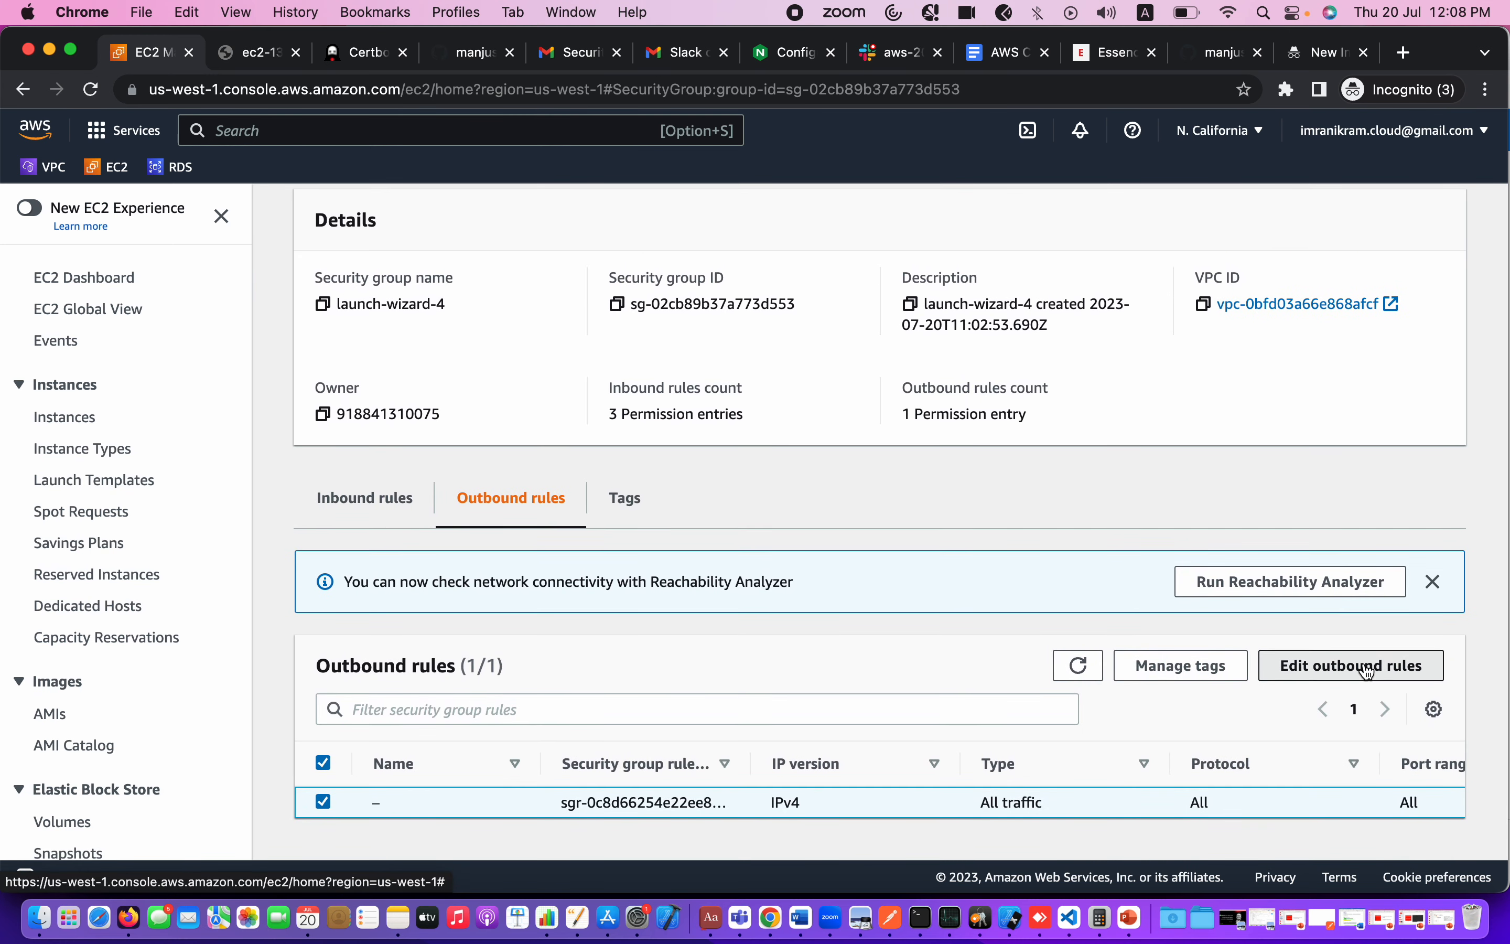
{"action": "left_click", "coordinate": [1367, 666]}
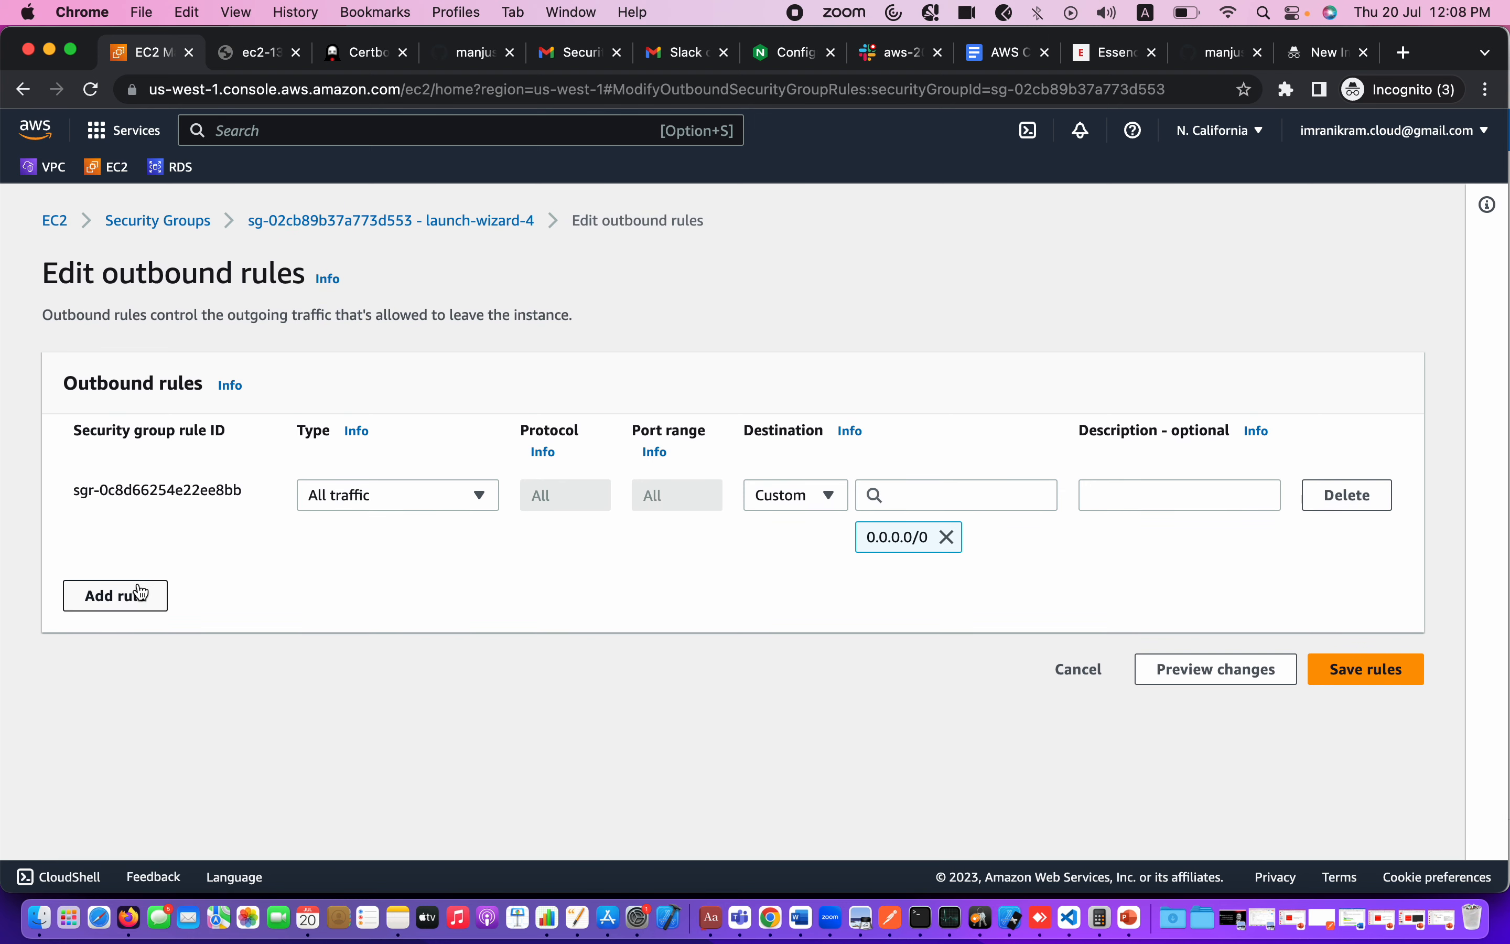
Step: Add an outbound SSH rule with destination 0.0.0.0/0
{"action": "left_click", "coordinate": [141, 592]}
{"action": "left_click", "coordinate": [330, 588]}
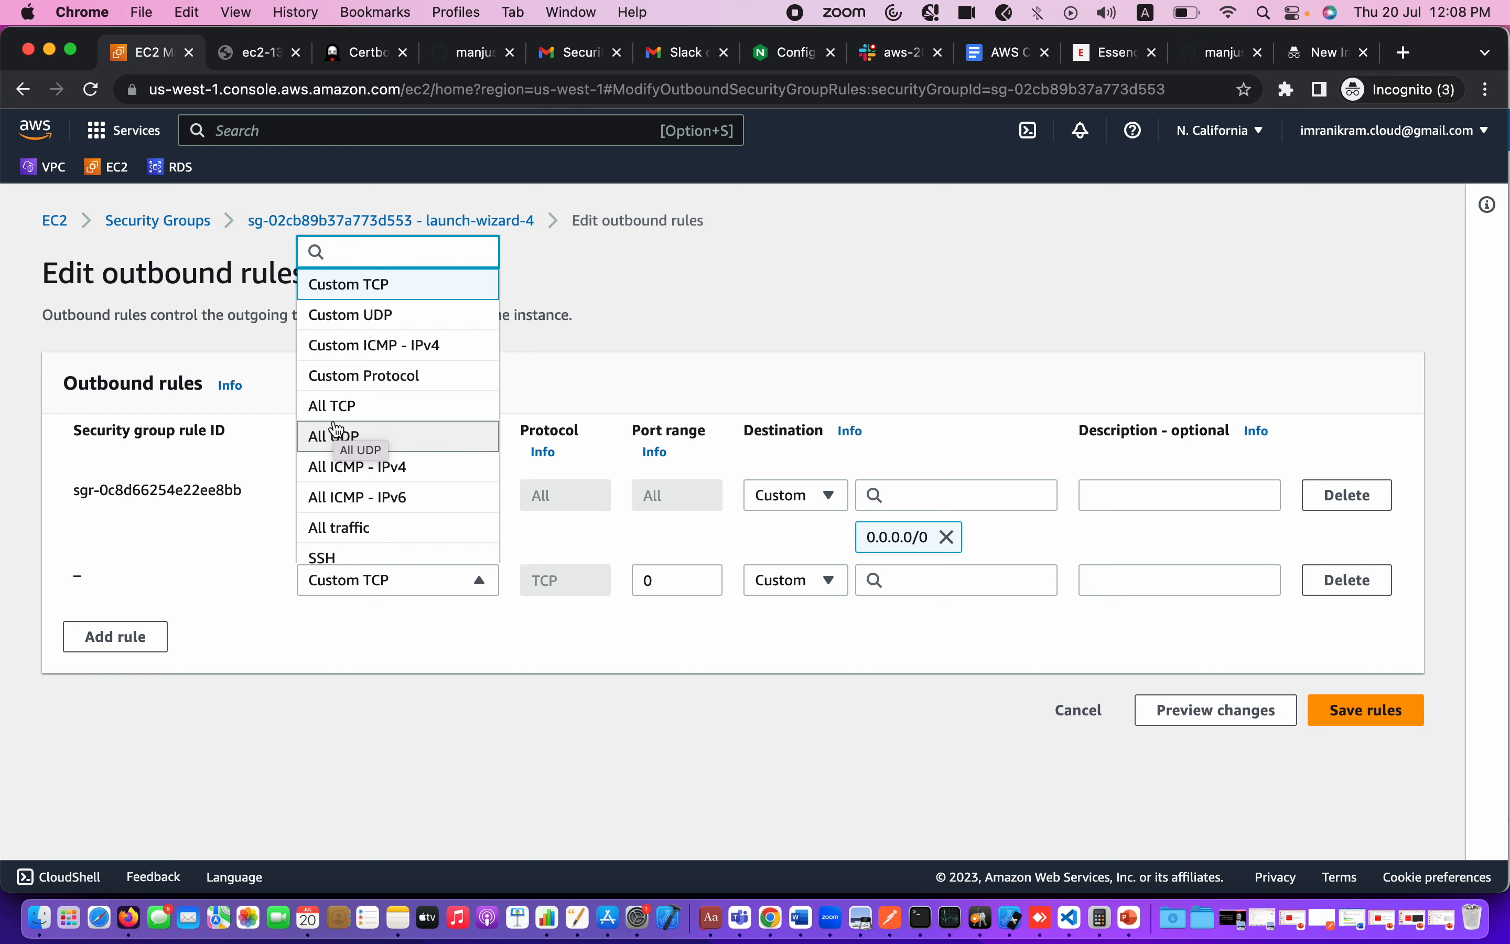
{"action": "type", "text": "h"}
{"action": "key", "text": "BackSpace"}
{"action": "type", "text": "ssh"}
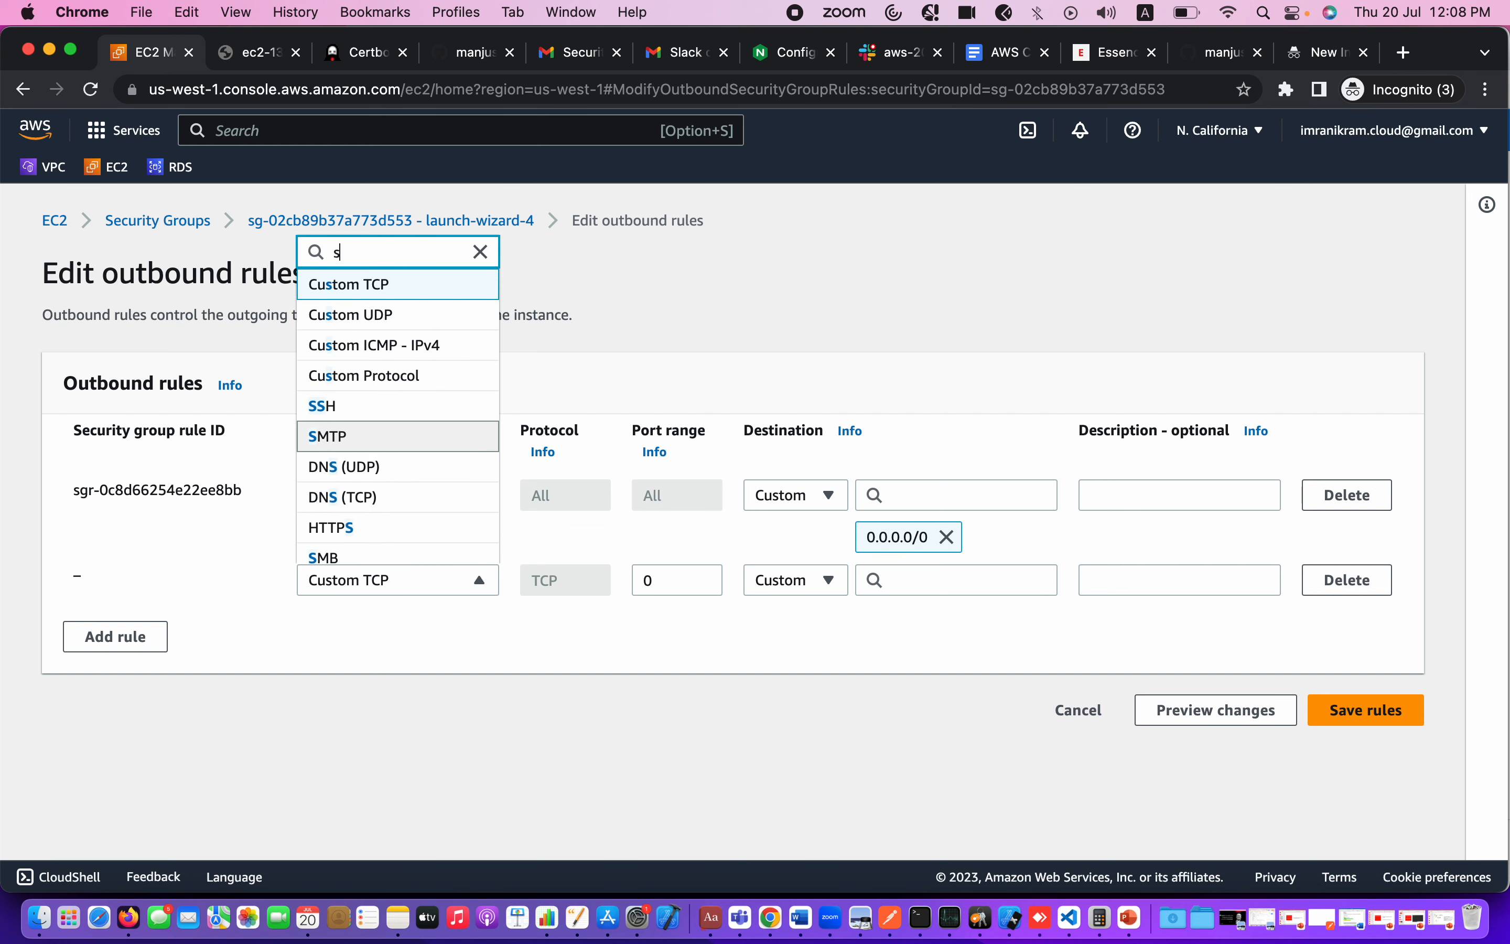
{"action": "key", "text": "BackSpace"}
{"action": "key", "text": "BackSpace"}
{"action": "left_click", "coordinate": [322, 406]}
{"action": "left_click", "coordinate": [902, 581]}
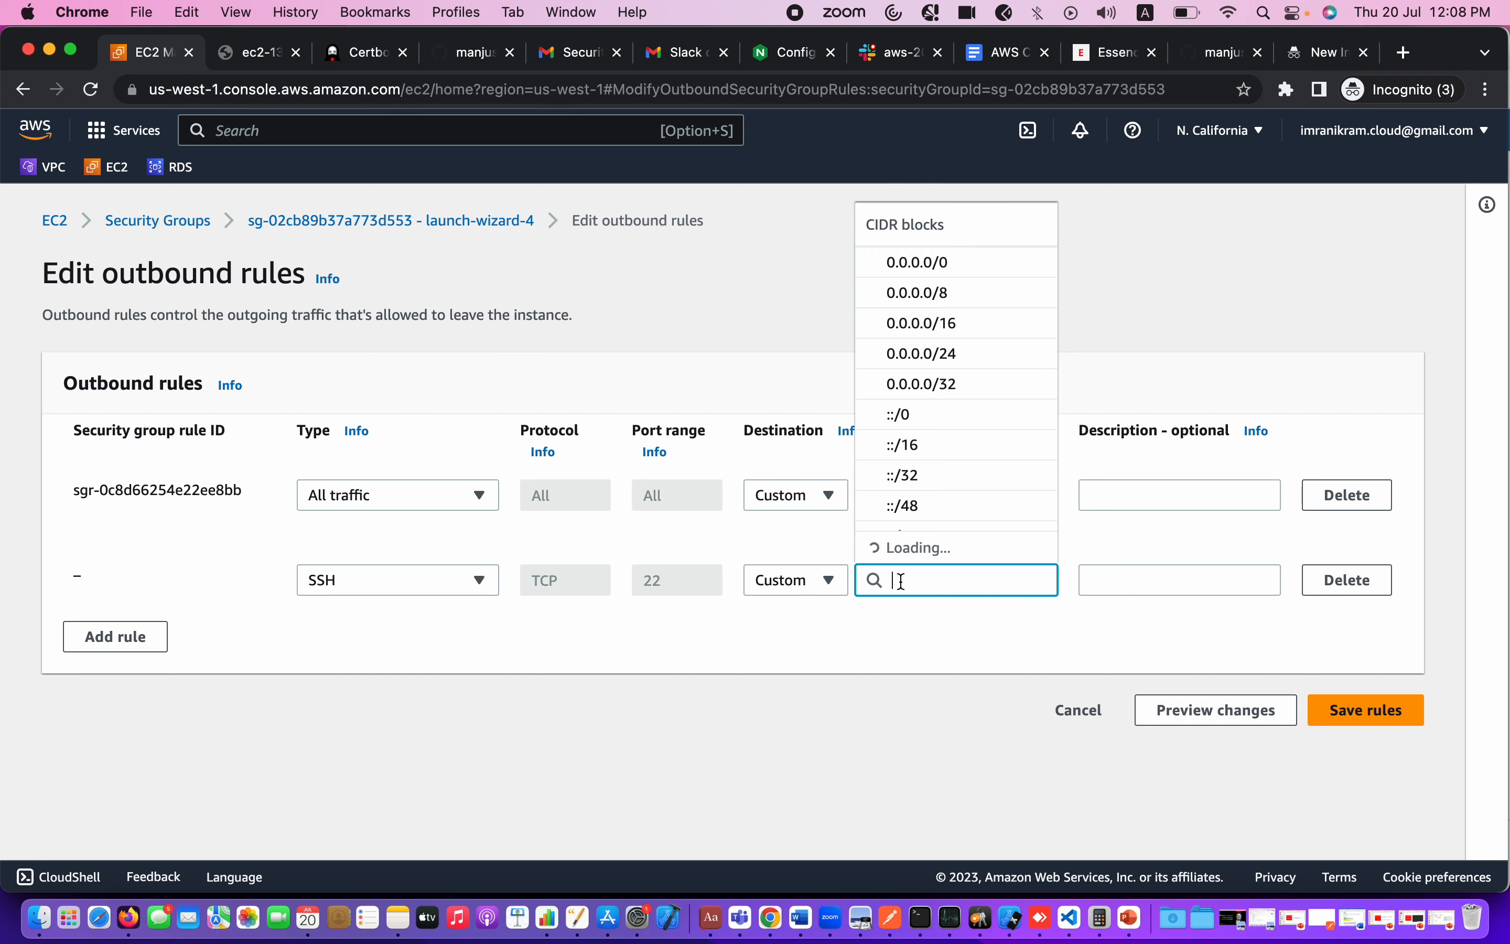
{"action": "left_click", "coordinate": [917, 303]}
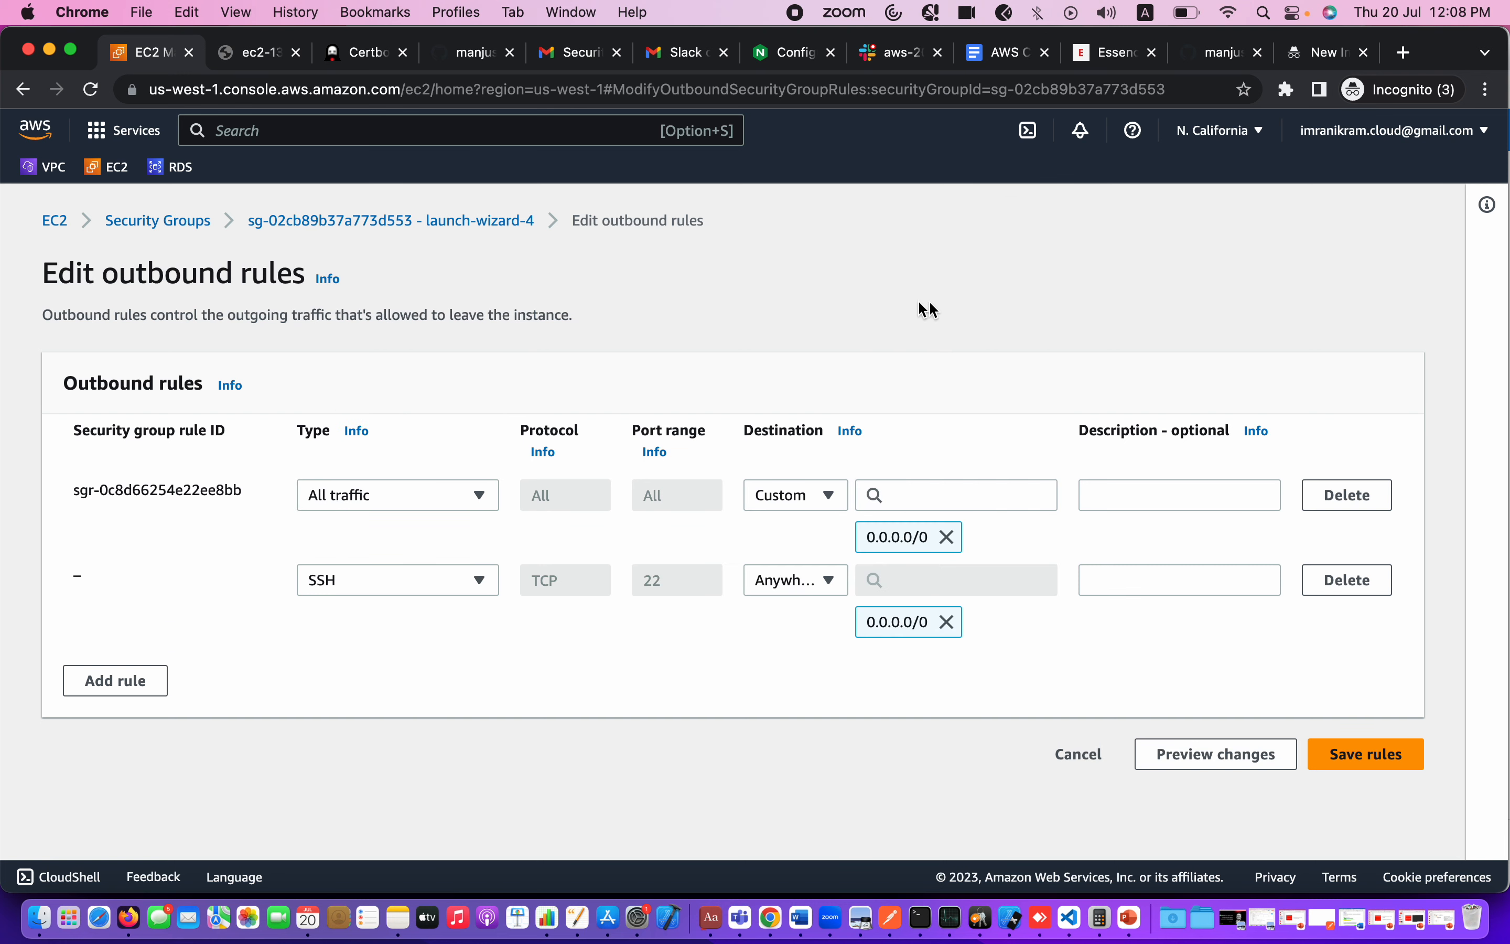
Step: Add an outbound HTTP rule with destination 0.0.0.0/0
{"action": "left_click", "coordinate": [167, 681]}
{"action": "left_click", "coordinate": [414, 648]}
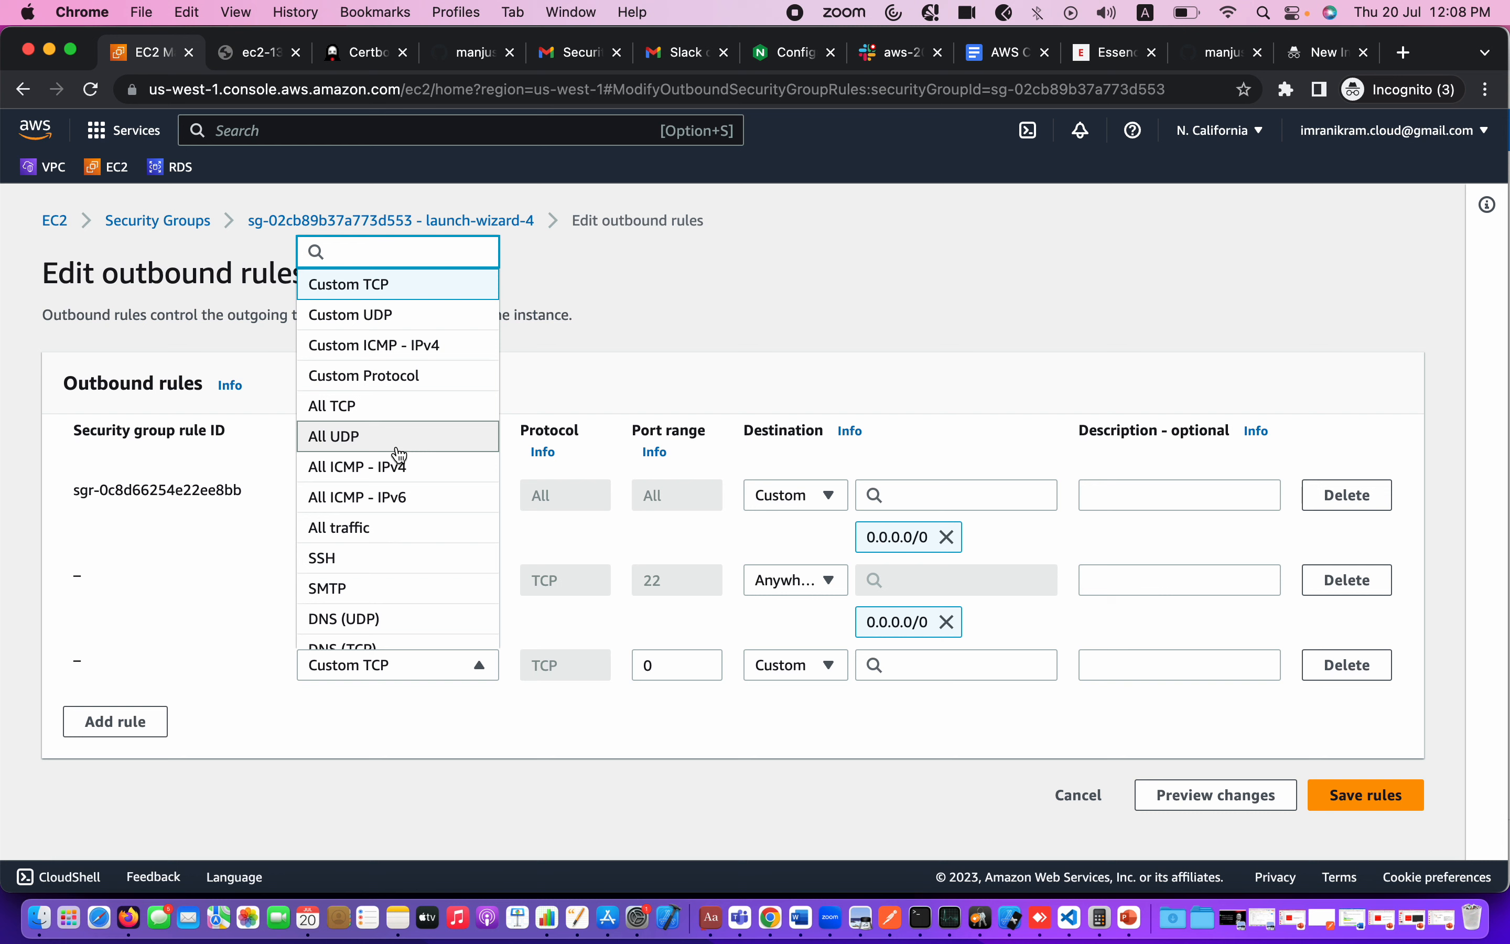
{"action": "type", "text": "http"}
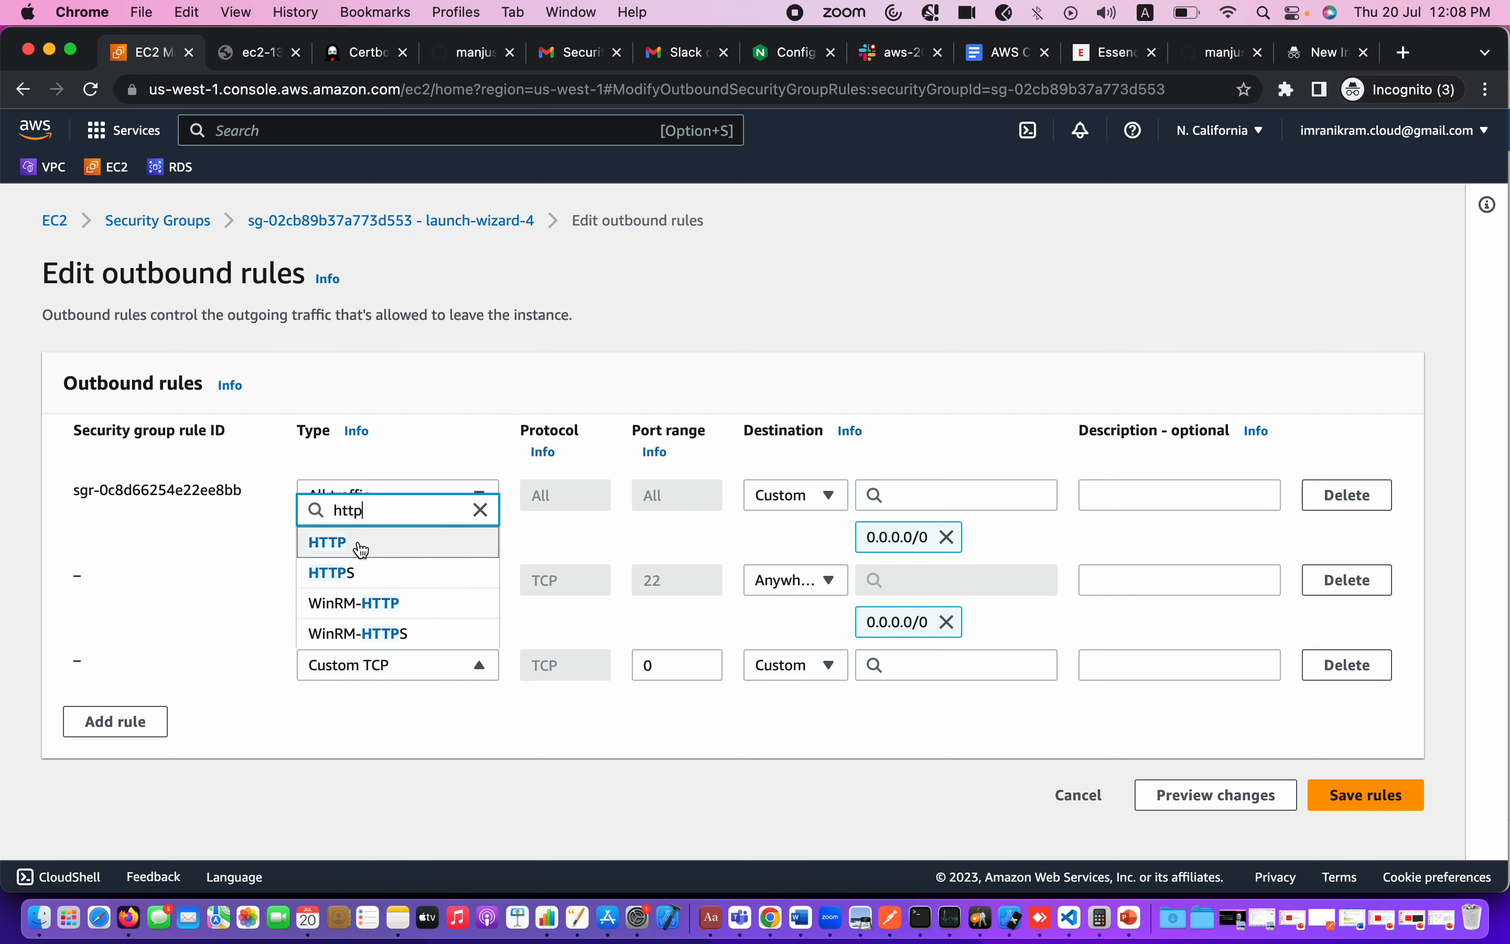
{"action": "left_click", "coordinate": [315, 543]}
{"action": "left_click", "coordinate": [899, 660]}
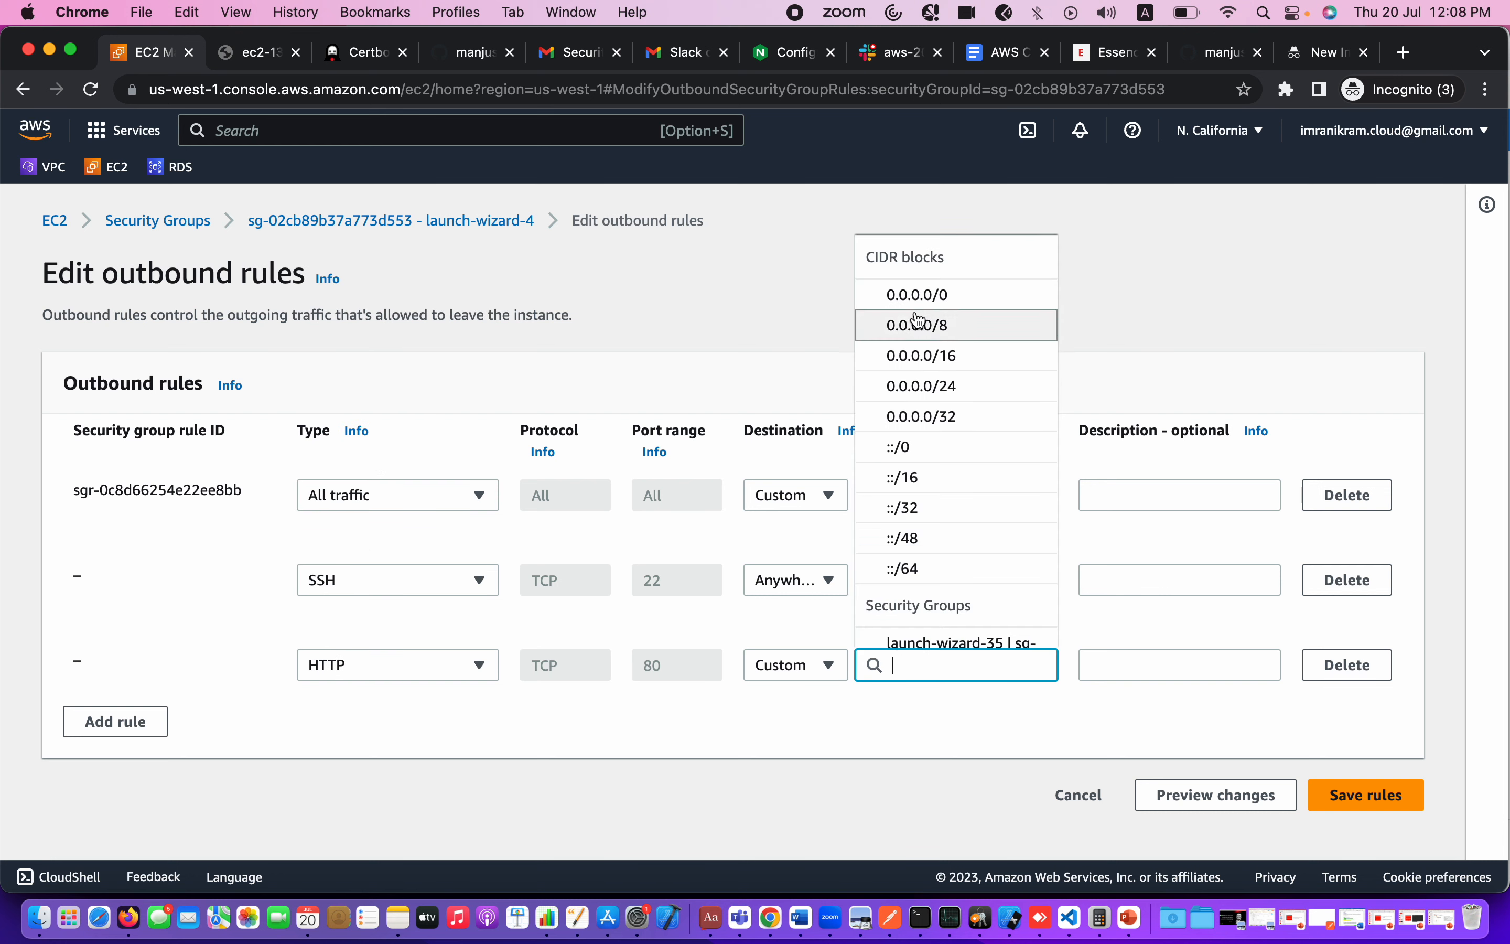
{"action": "left_click", "coordinate": [913, 293]}
Step: Add an outbound HTTPS rule with destination 0.0.0.0/0 and save the outbound rules
{"action": "left_click", "coordinate": [97, 761]}
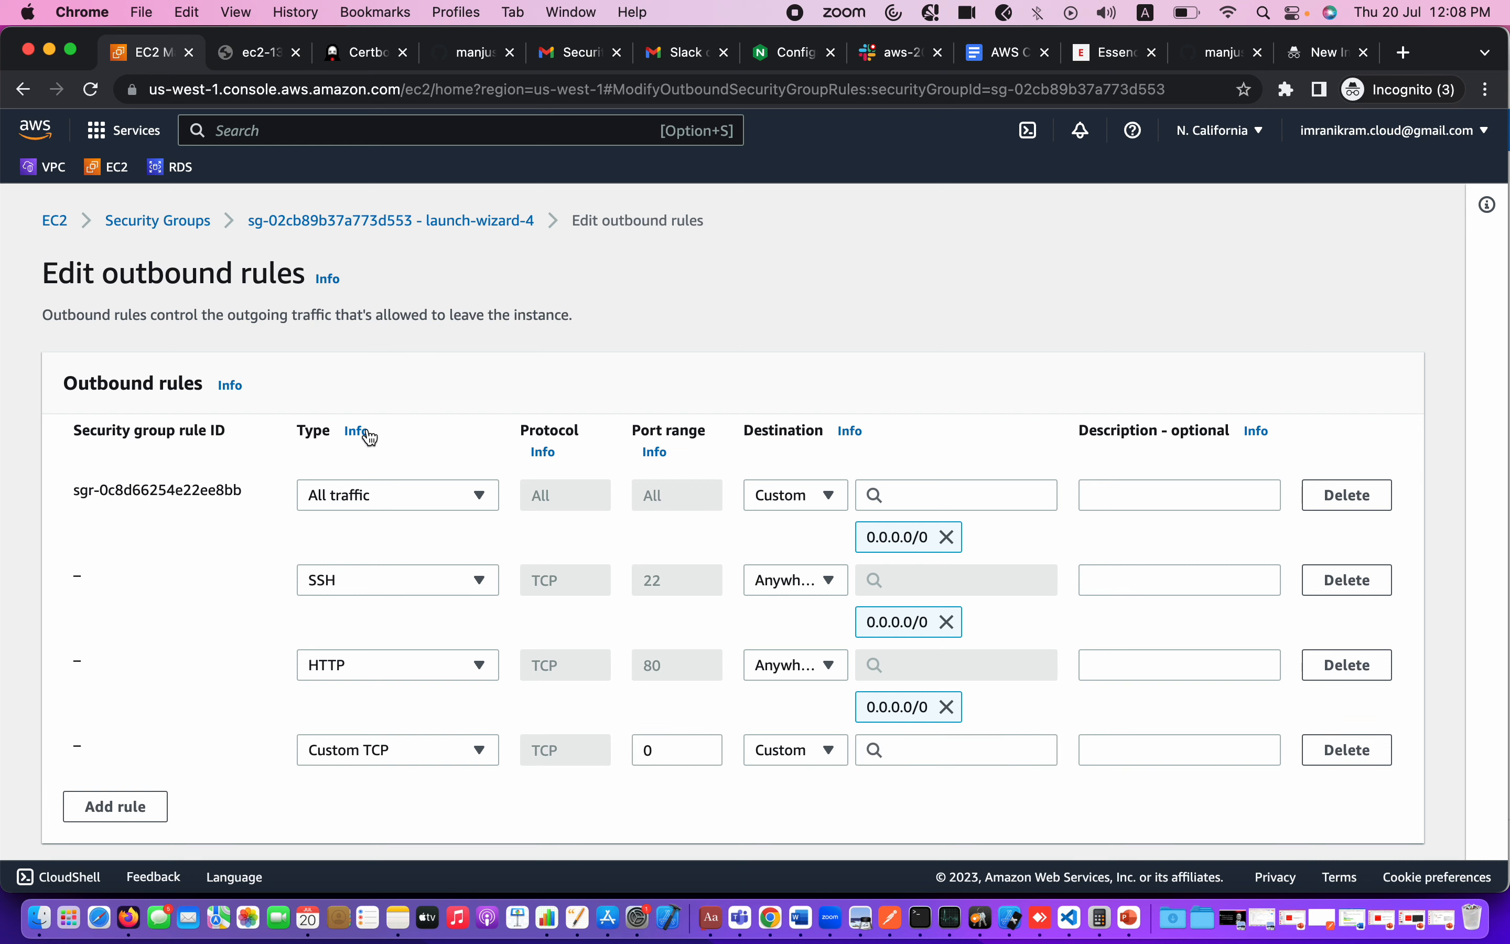
{"action": "left_click", "coordinate": [345, 748]}
{"action": "type", "text": "http"}
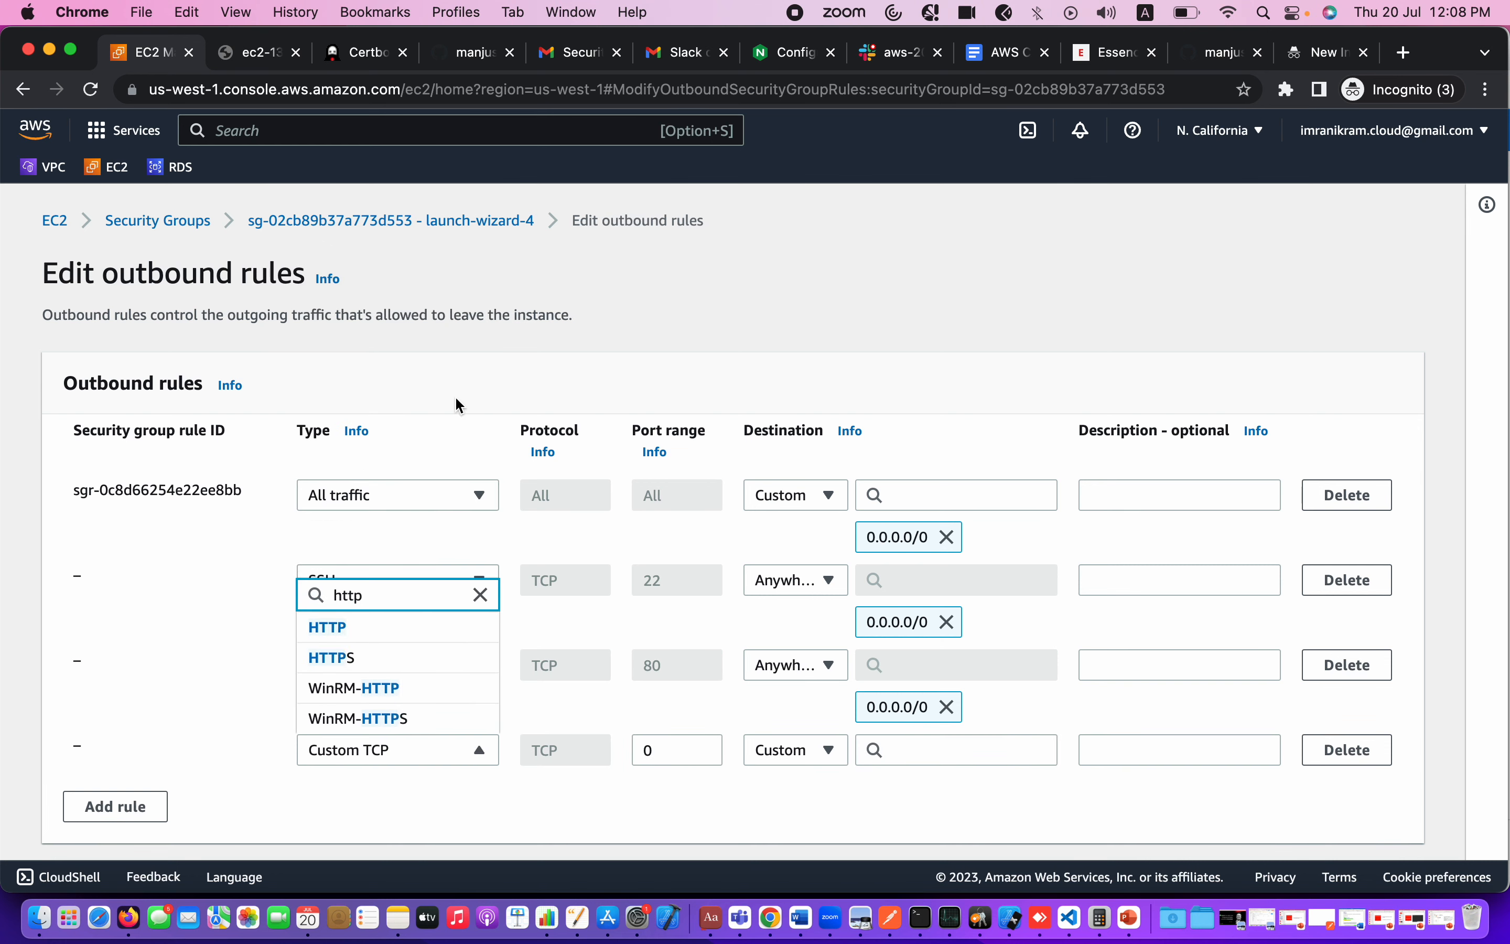
{"action": "left_click", "coordinate": [372, 659]}
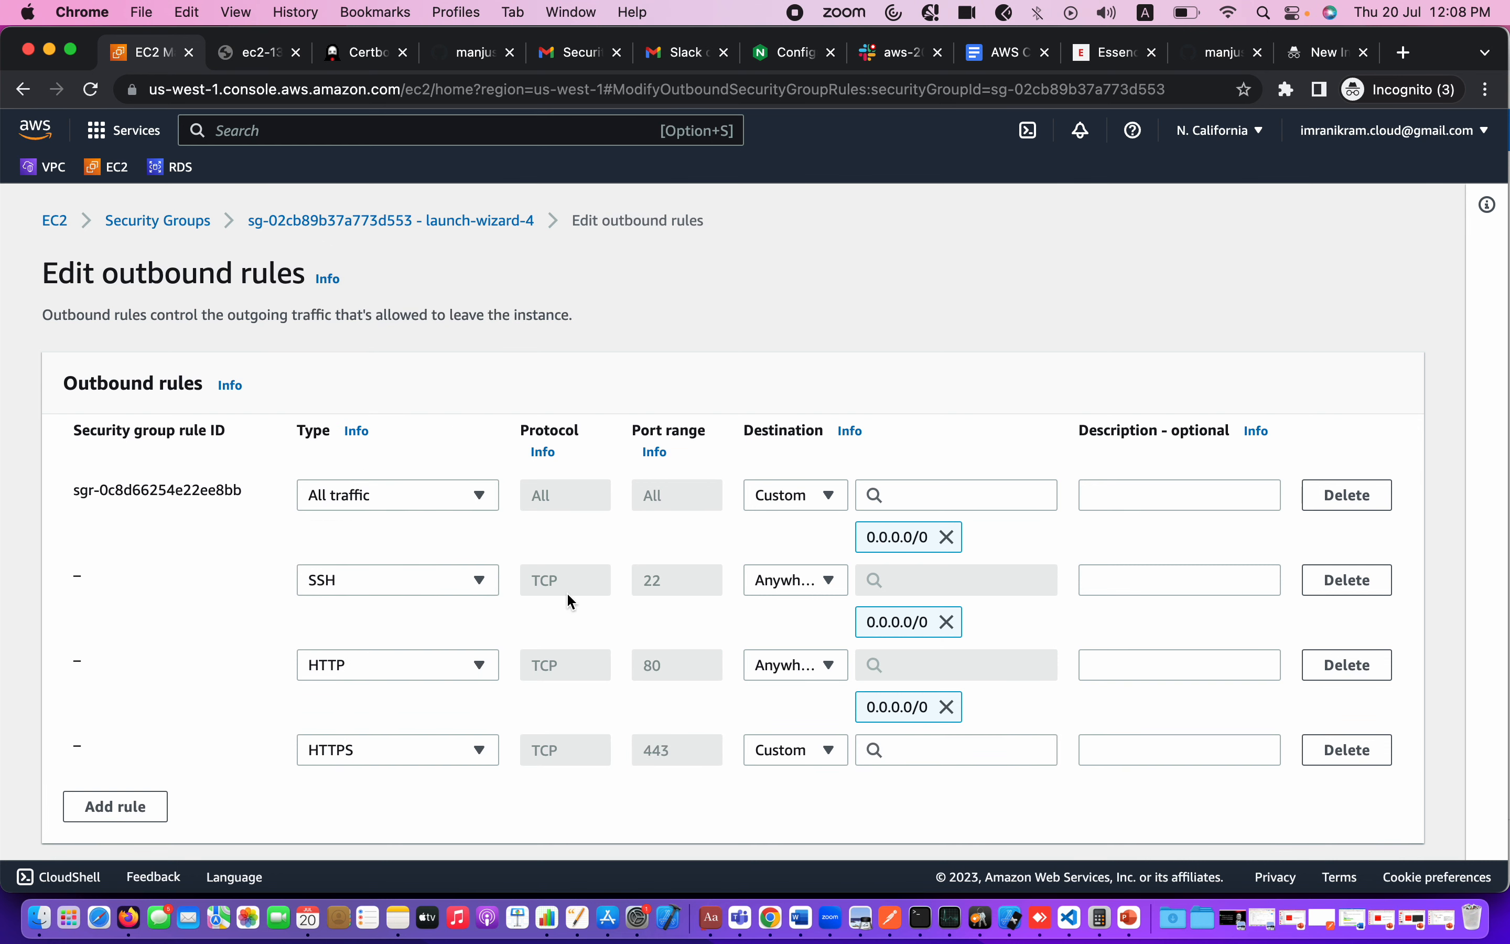
{"action": "left_click", "coordinate": [874, 750]}
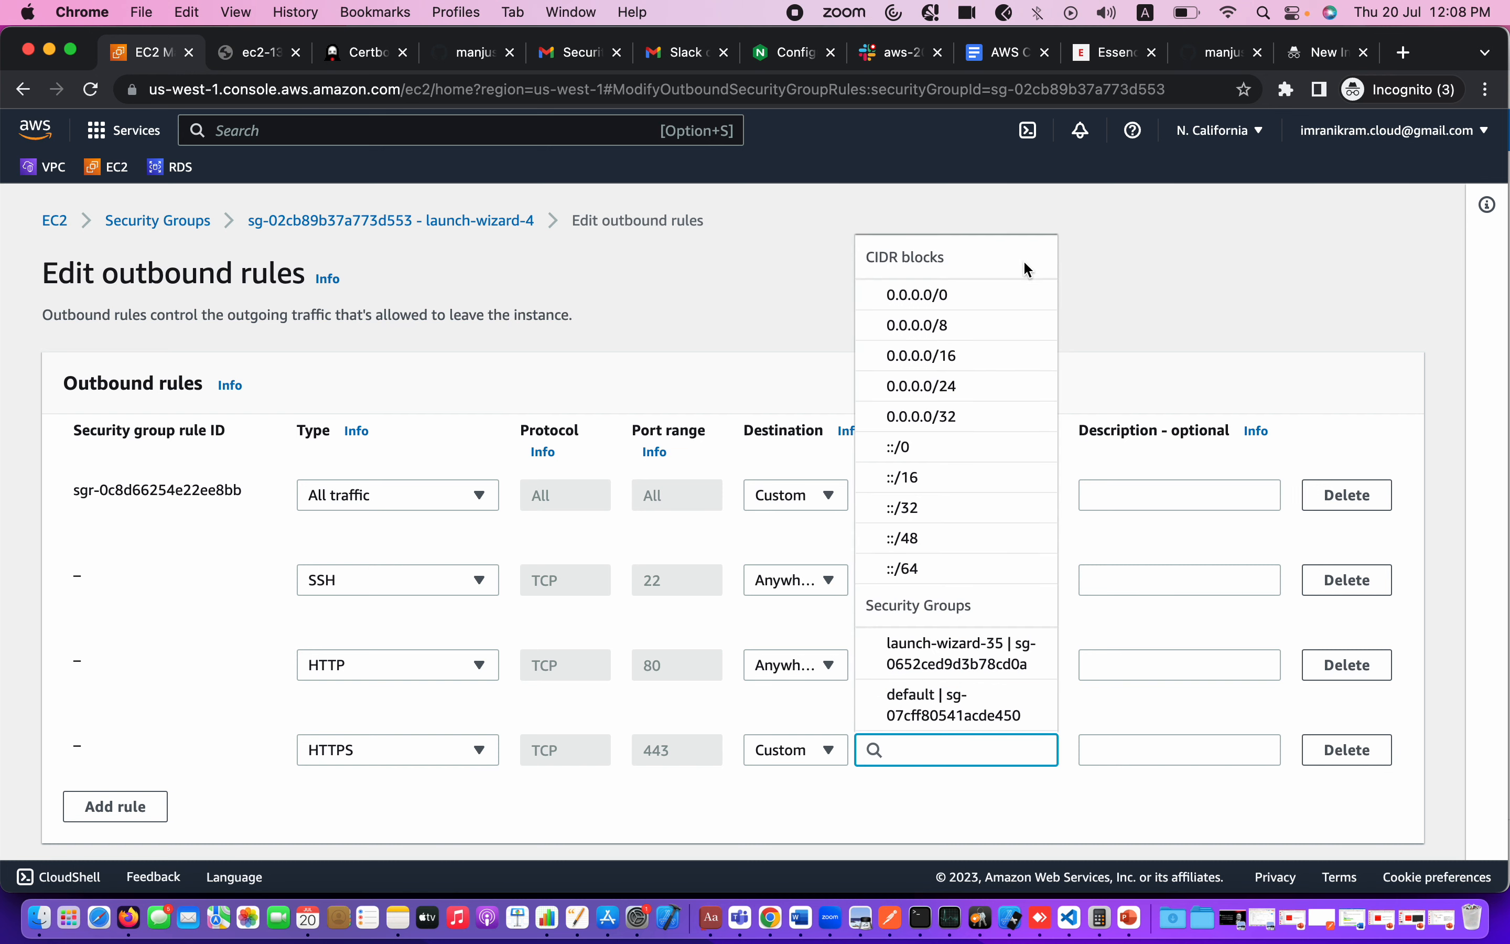
{"action": "left_click", "coordinate": [995, 299]}
{"action": "scroll", "coordinate": [1205, 545], "scroll_direction": "down", "scroll_amount": 3}
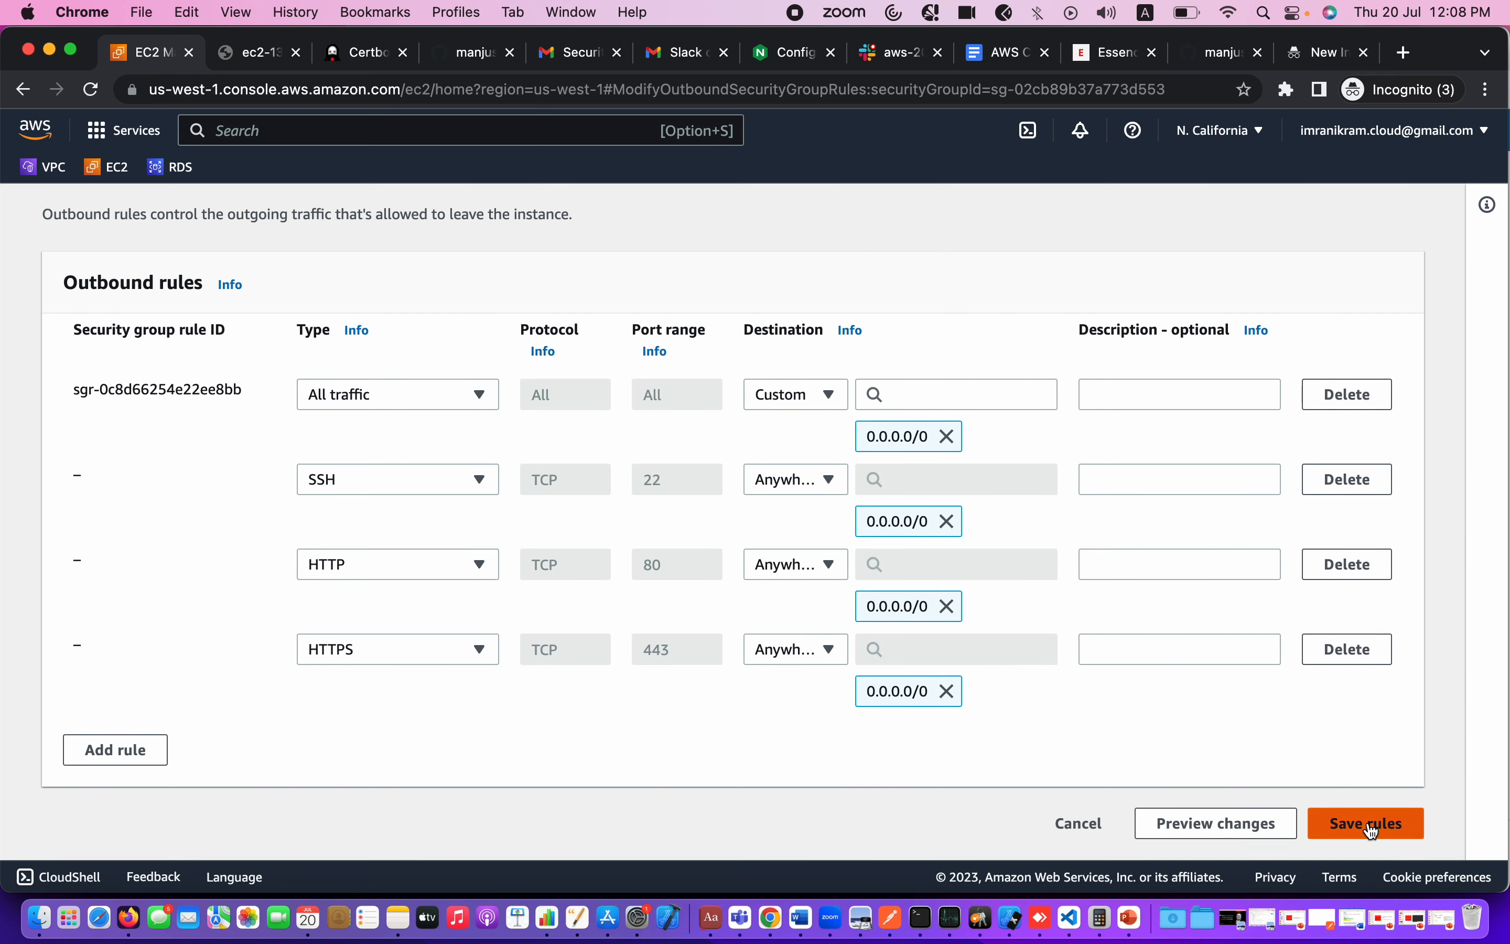
{"action": "left_click", "coordinate": [1370, 836]}
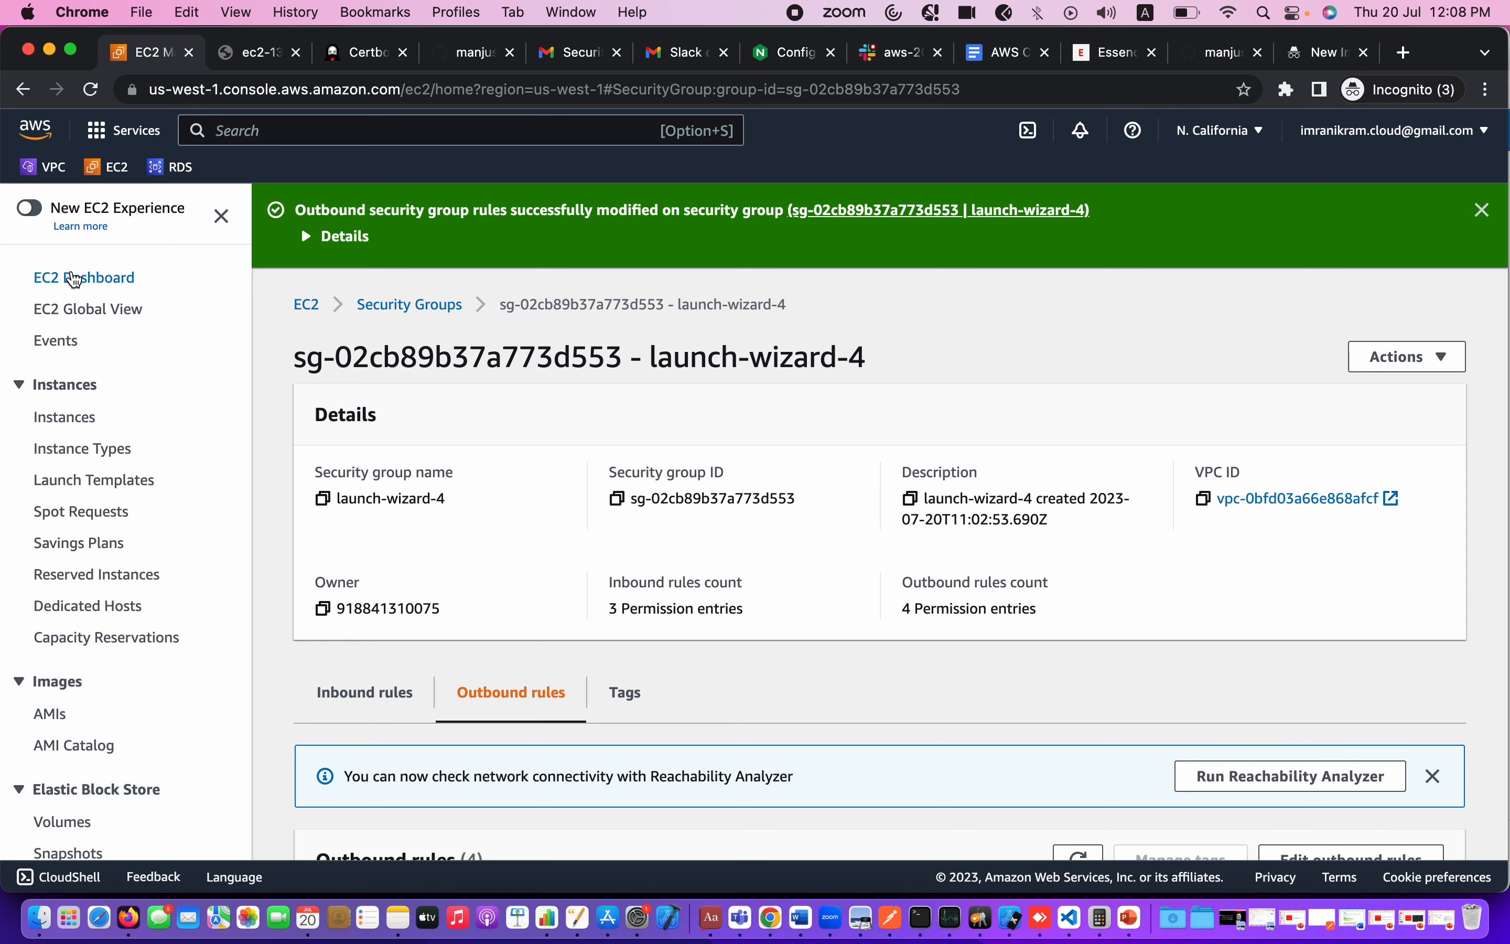
Step: Go back to the running instances, view the SSH client connection details for webser1 and copy the example ssh command
{"action": "left_click", "coordinate": [87, 278]}
{"action": "left_click", "coordinate": [396, 342]}
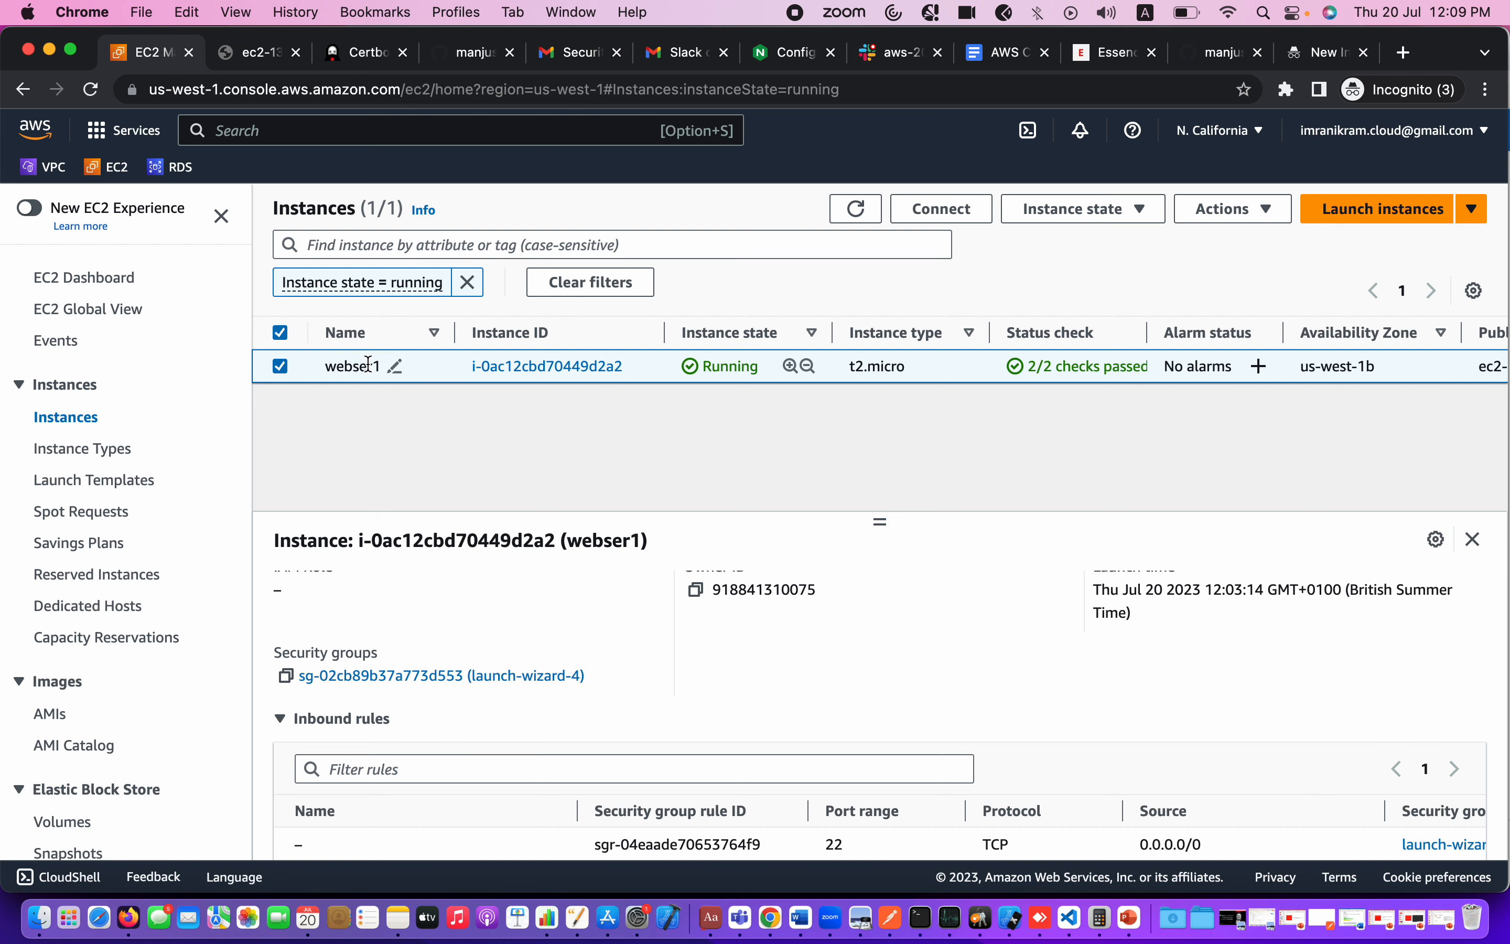
{"action": "left_click", "coordinate": [949, 209]}
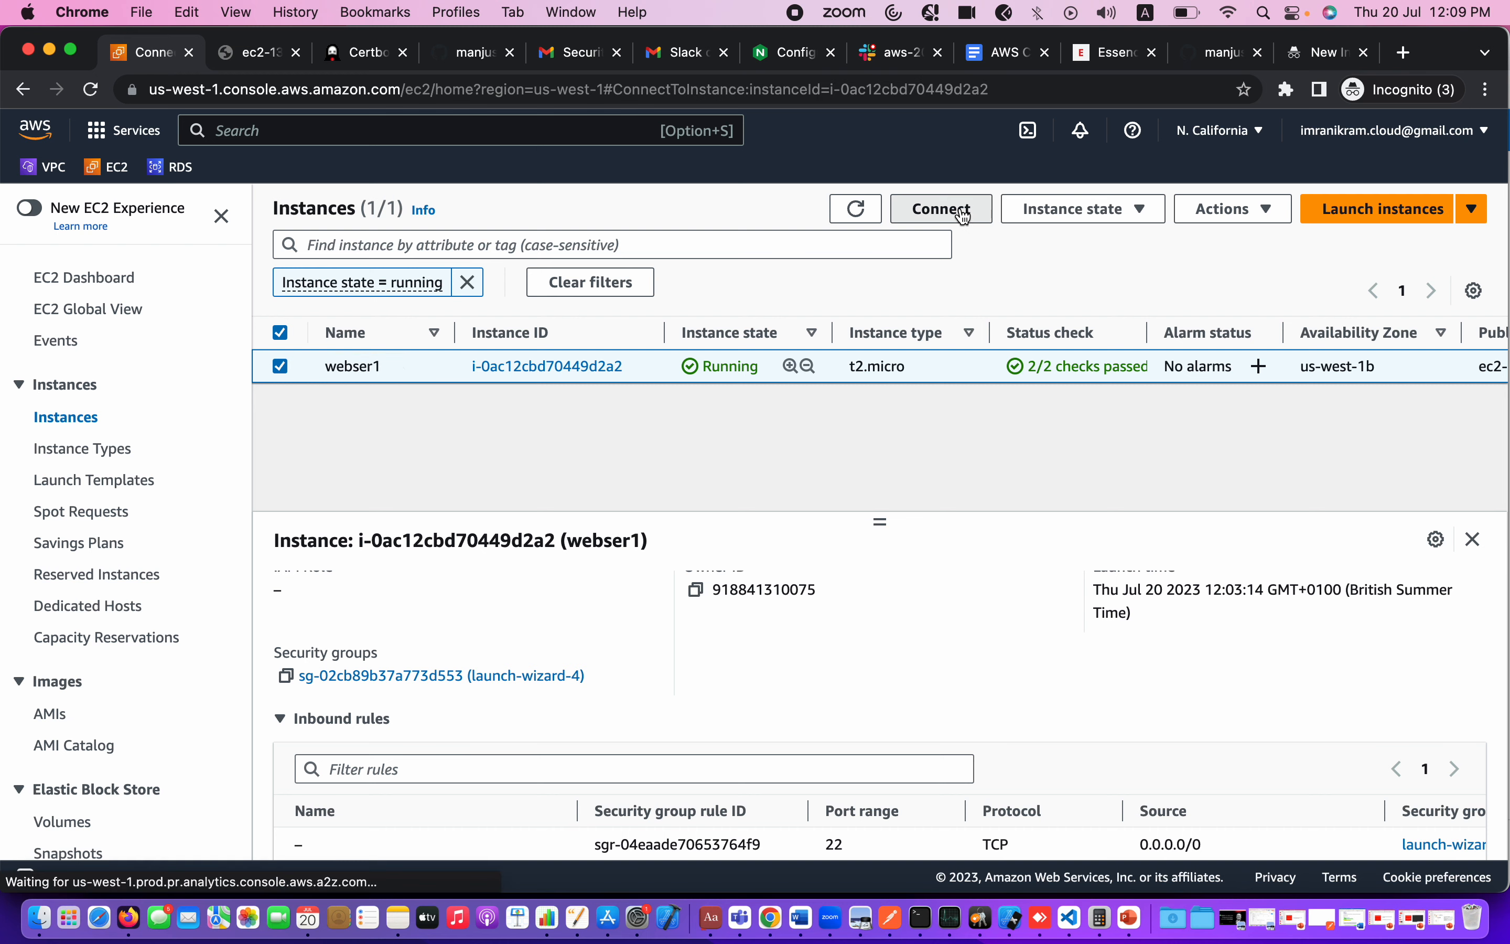
{"action": "left_click", "coordinate": [497, 367]}
{"action": "scroll", "coordinate": [739, 531], "scroll_direction": "down", "scroll_amount": 2}
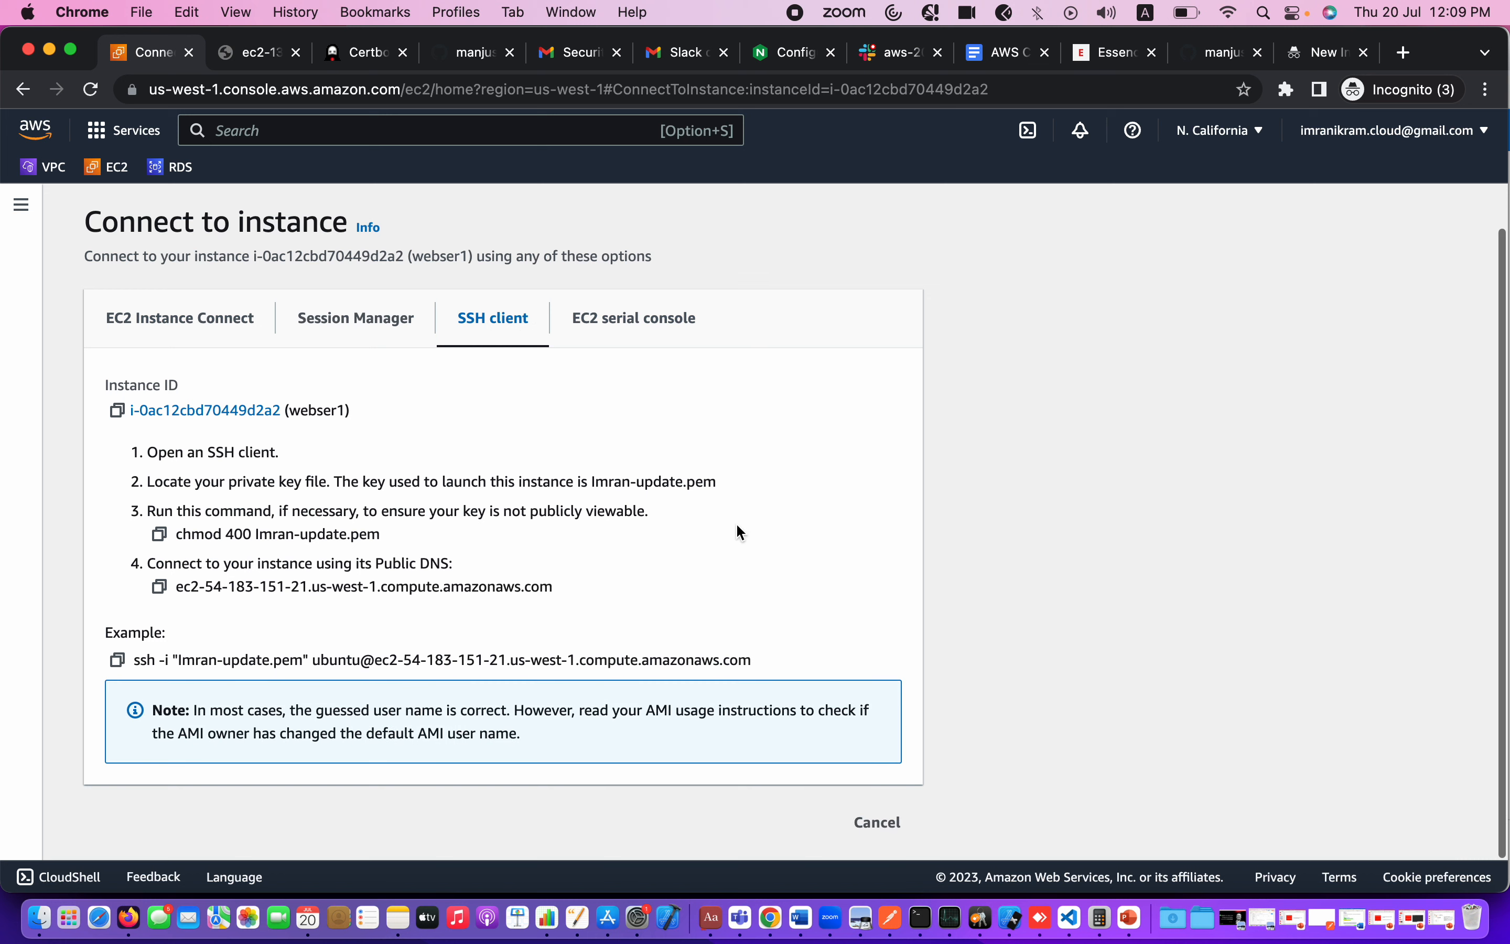
{"action": "left_click", "coordinate": [118, 660]}
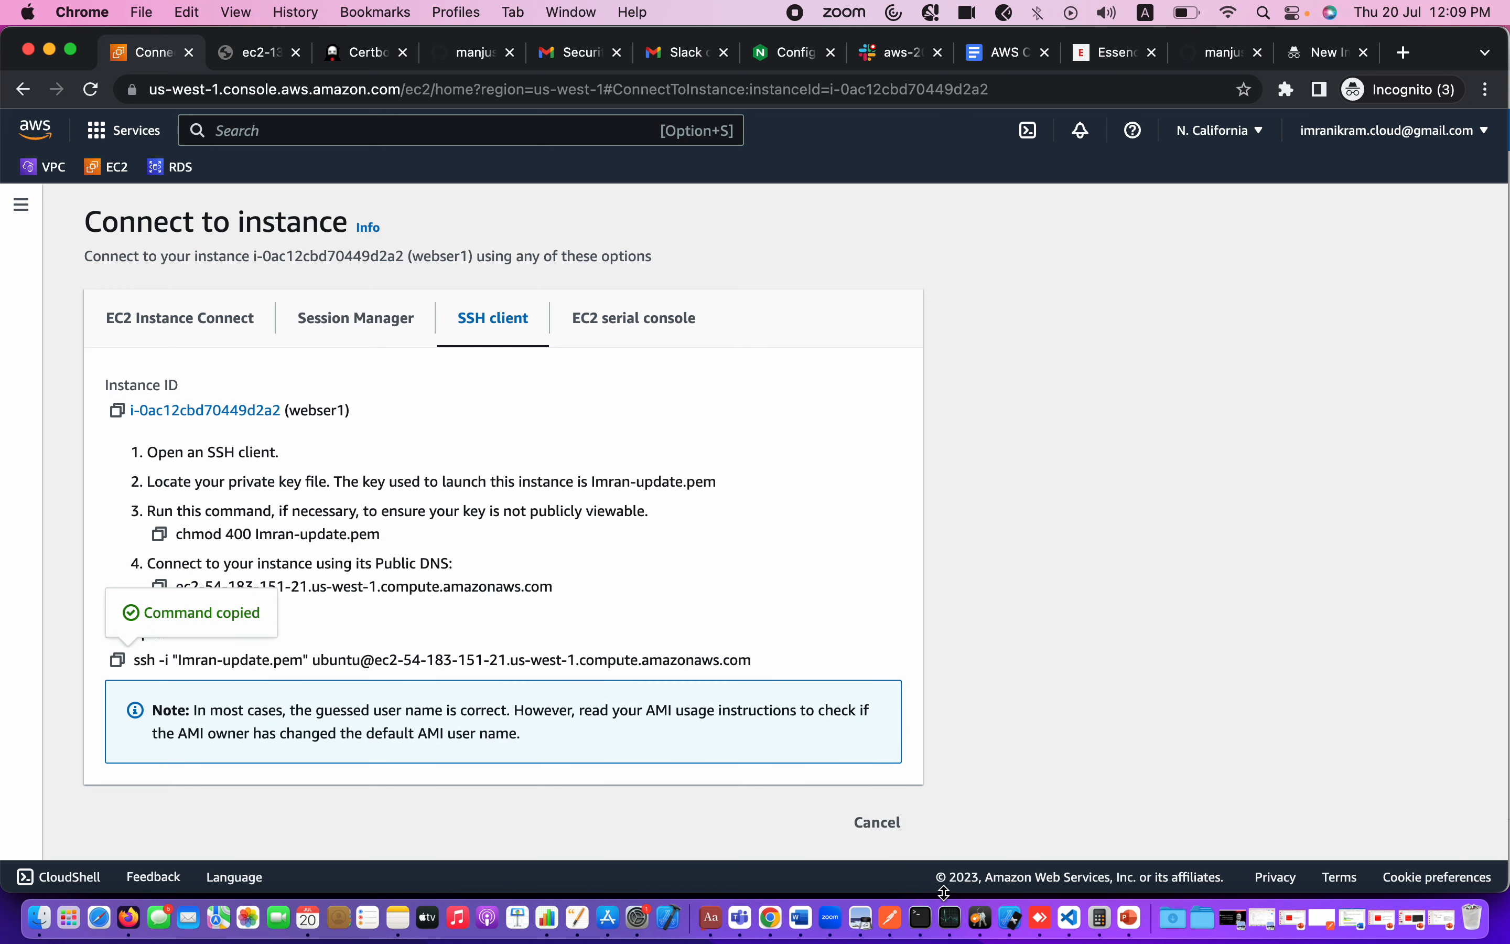
Step: Switch to Terminal, run the copied ssh command to connect to the webser1 instance as ubuntu, and answer yes to the host prompt
{"action": "left_click", "coordinate": [921, 917]}
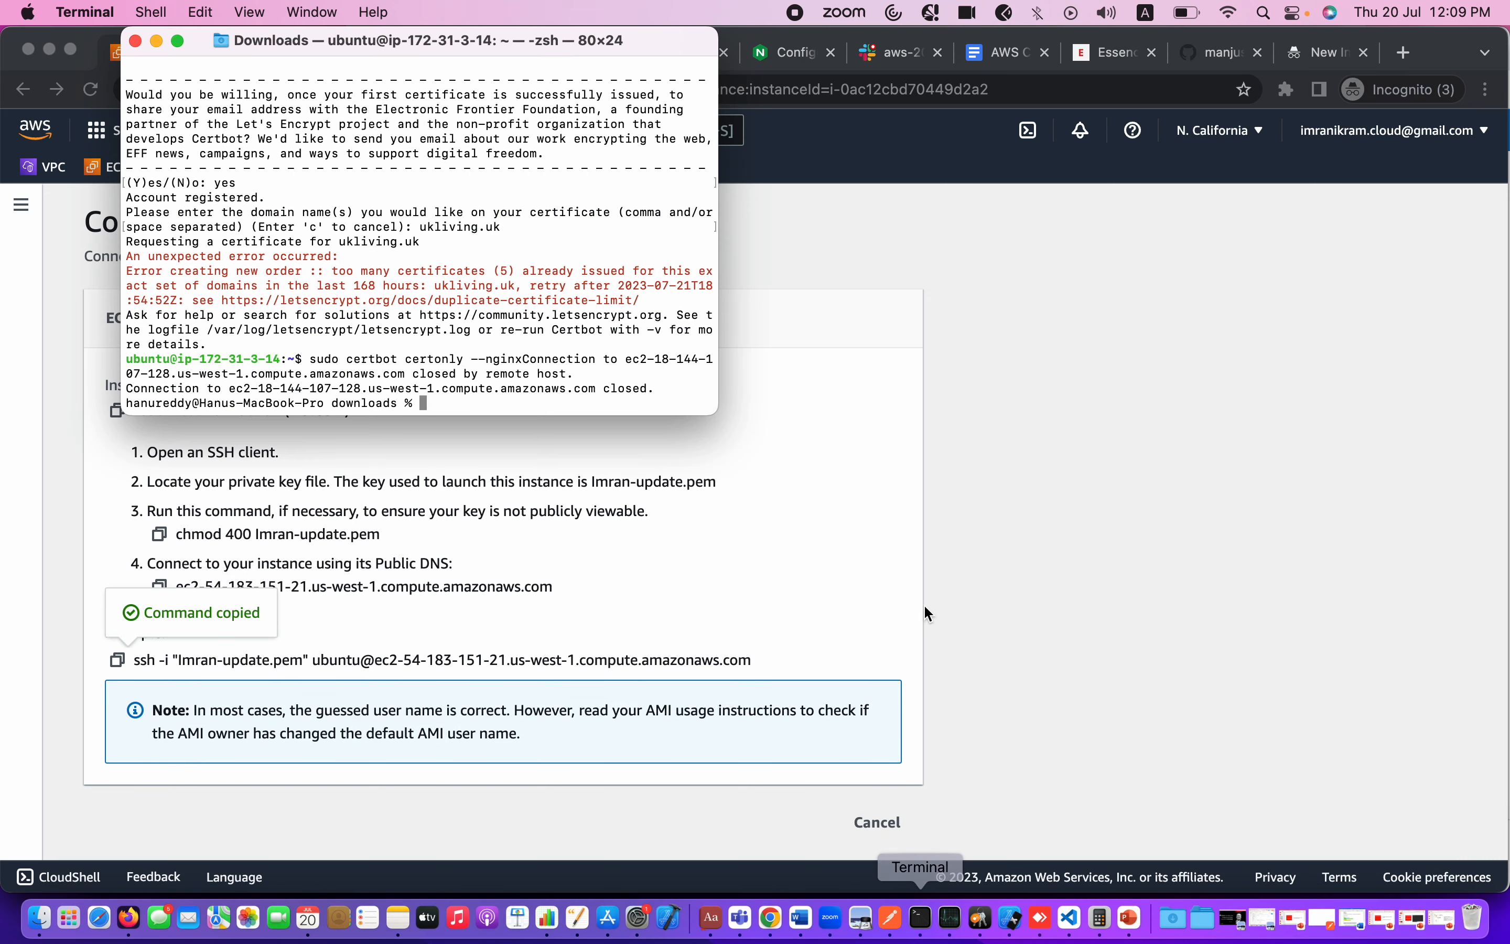
{"action": "right_click", "coordinate": [513, 401]}
{"action": "left_click", "coordinate": [544, 435]}
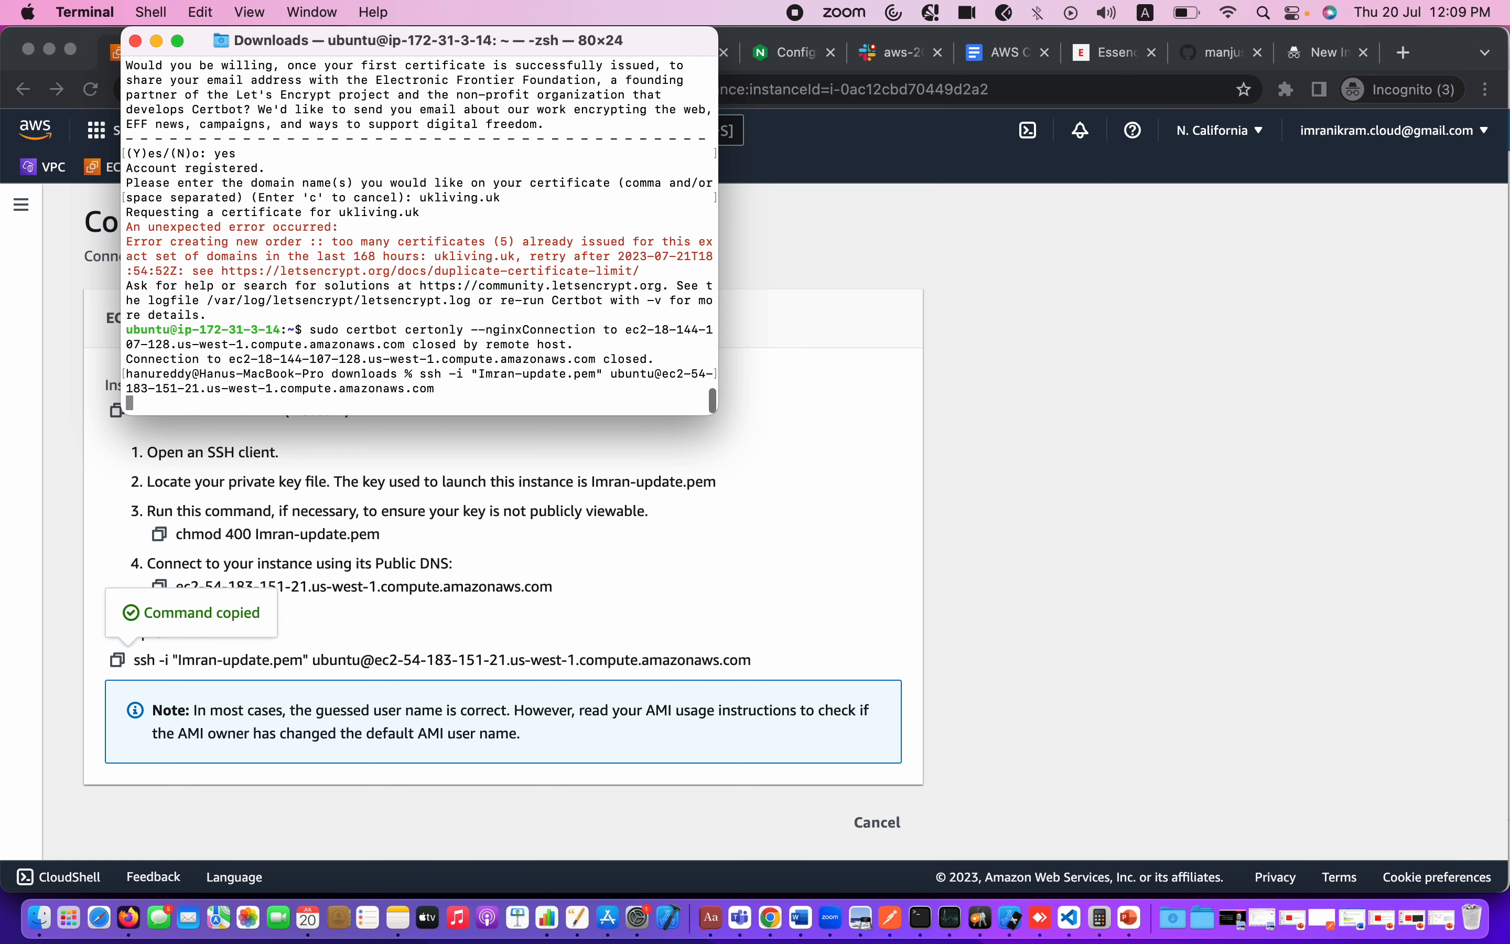
{"action": "key", "text": "Return"}
{"action": "type", "text": "yes"}
{"action": "key", "text": "Return"}
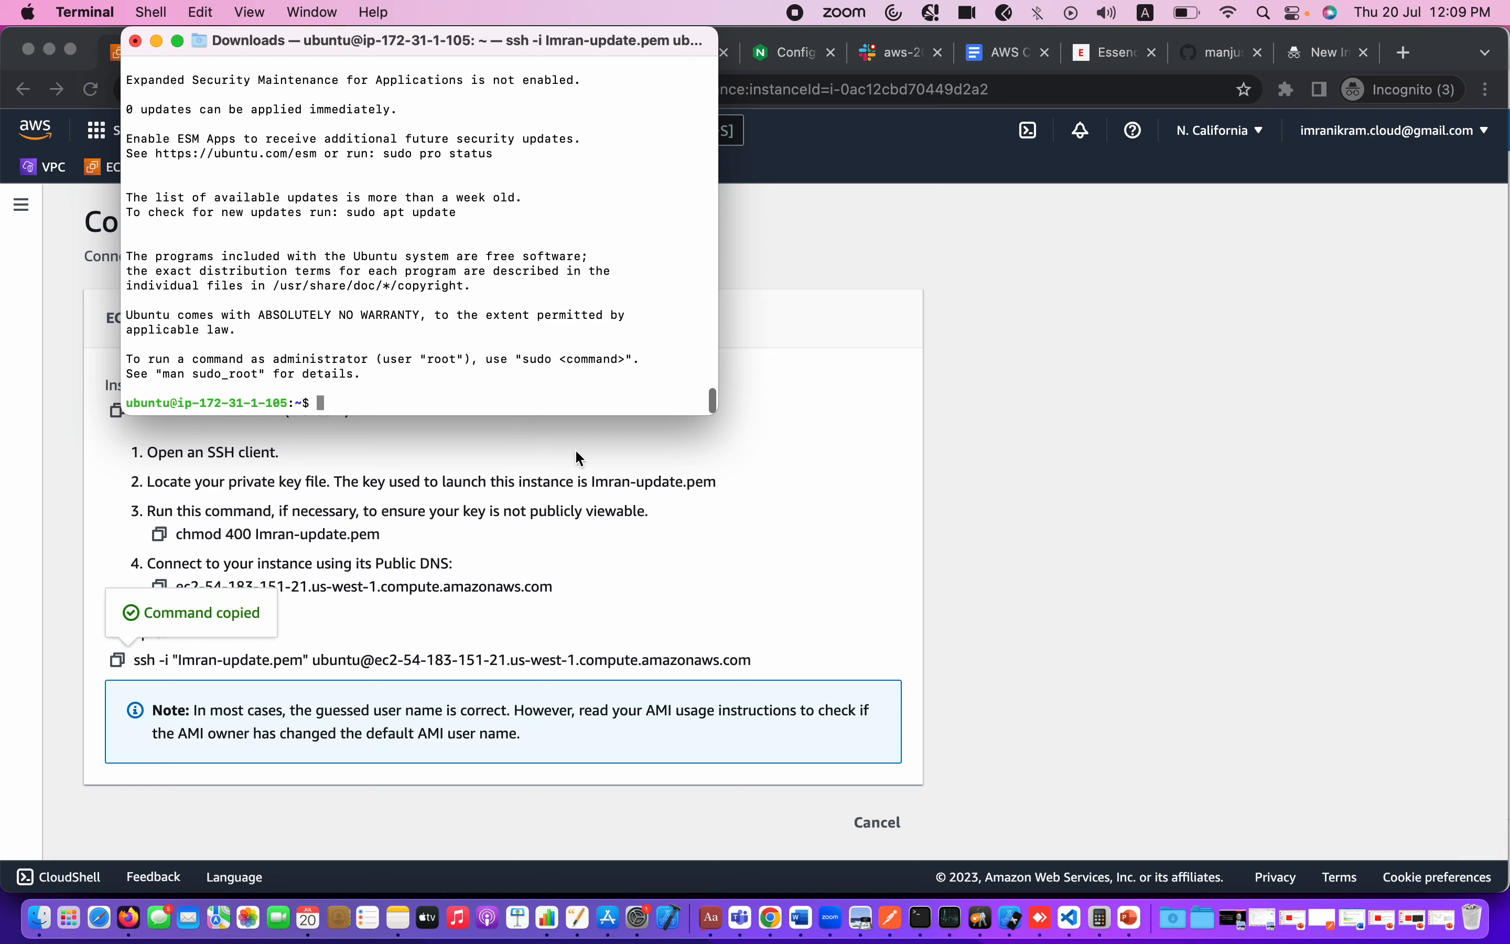
Step: Switch to PowerPoint and start opening another presentation file
{"action": "left_click", "coordinate": [1132, 918]}
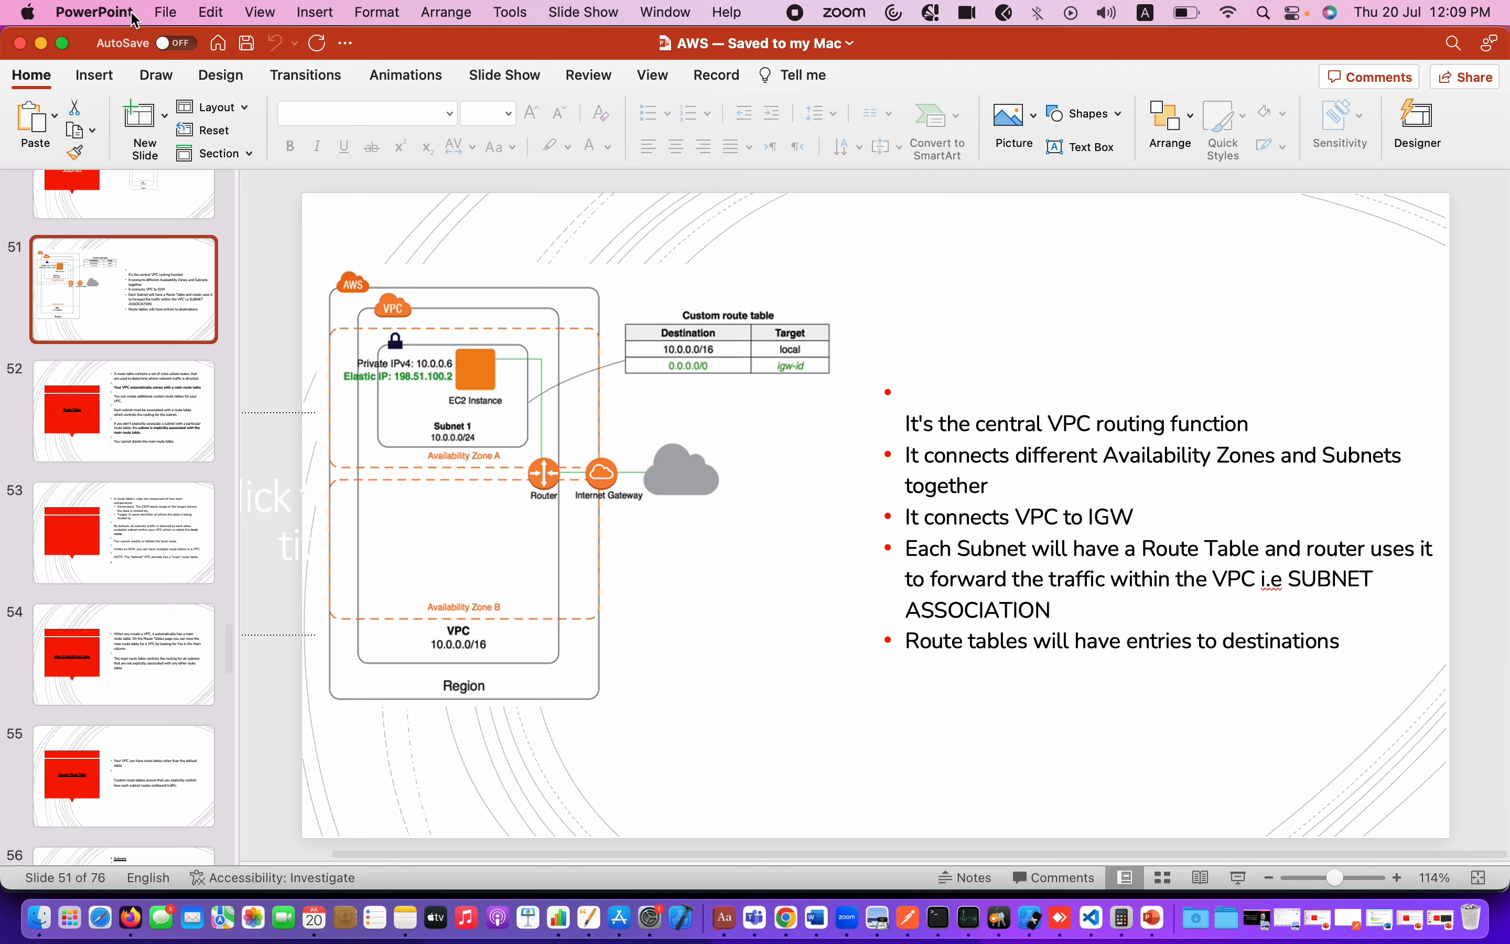
{"action": "left_click", "coordinate": [168, 12]}
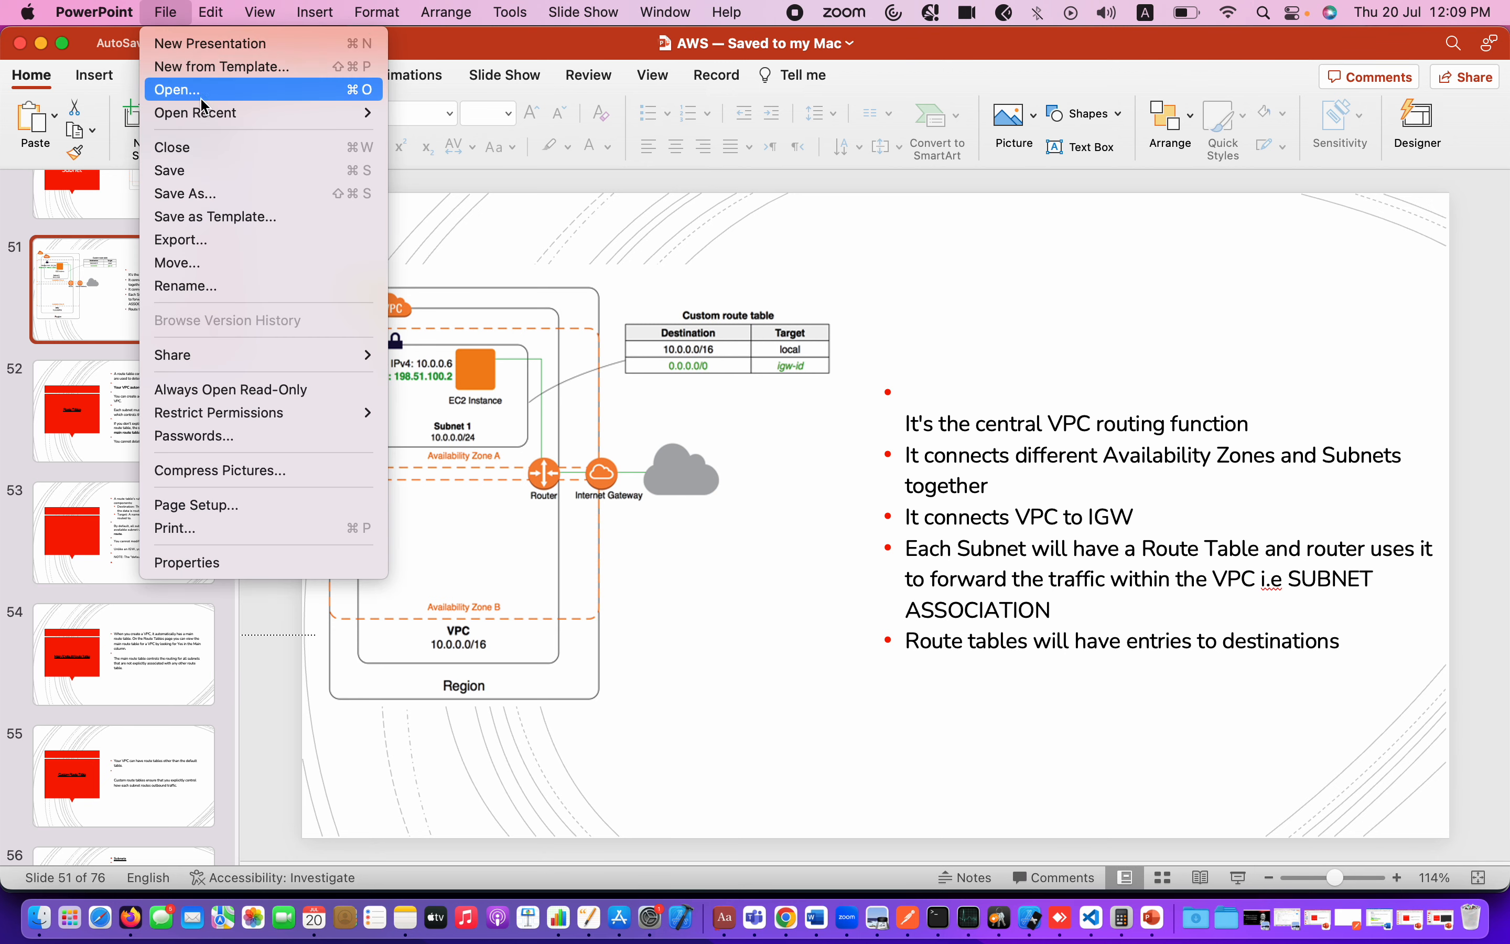